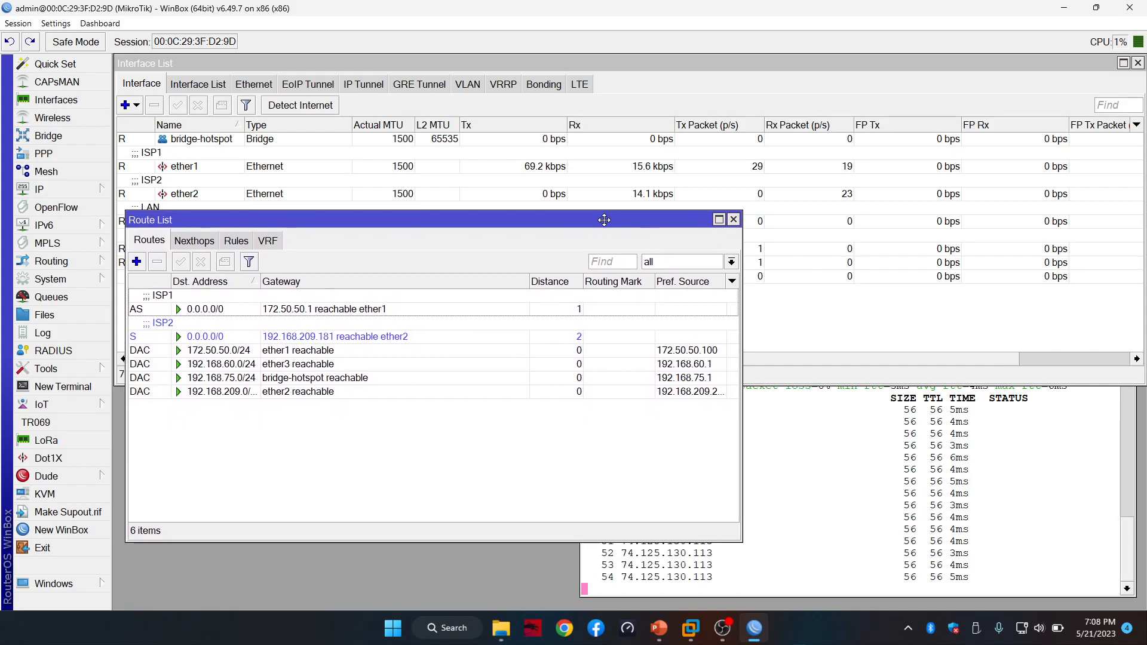
Bring the running continuous ping output to the front
{"action": "left_click", "coordinate": [1131, 569]}
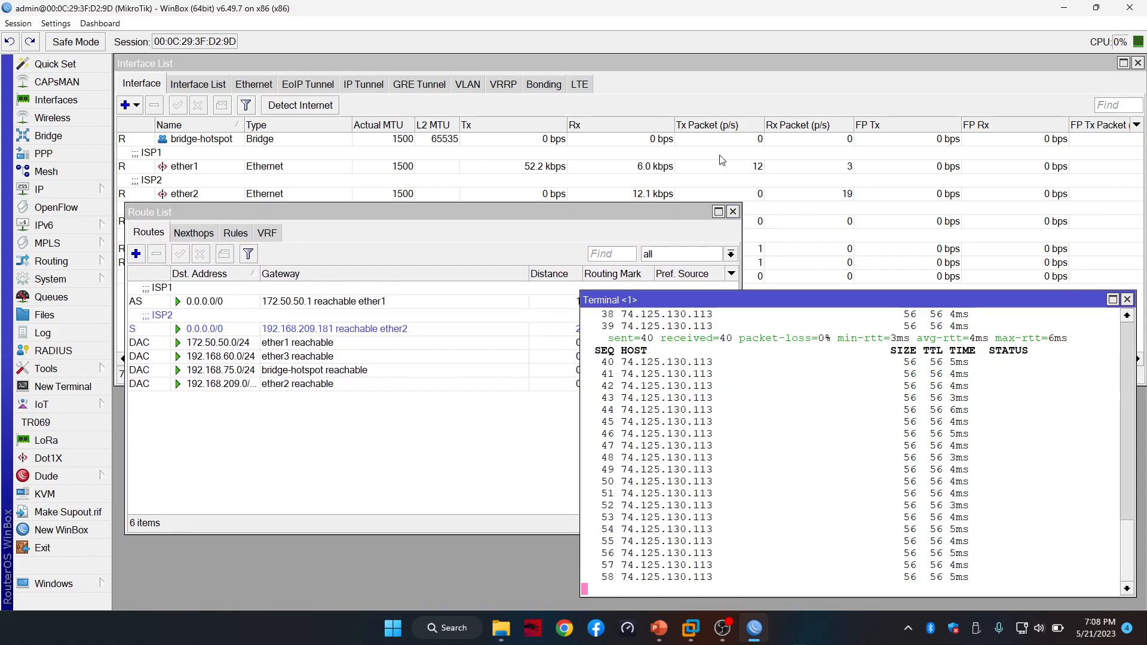
{"action": "left_click", "coordinate": [672, 87]}
{"action": "left_click", "coordinate": [454, 438]}
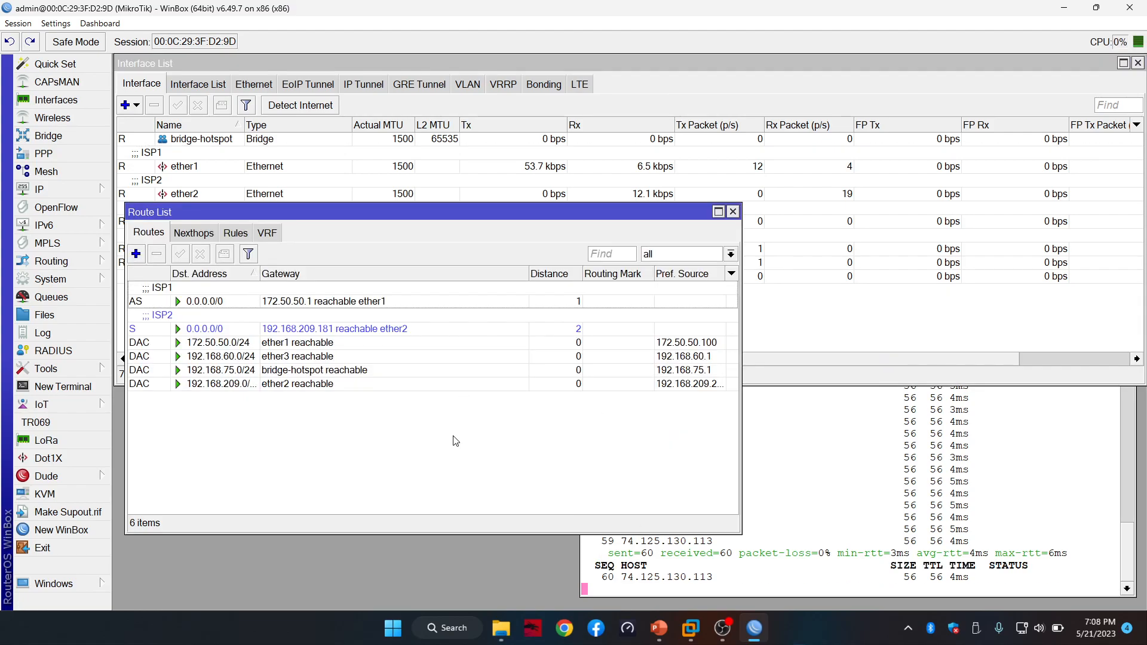
{"action": "left_click_drag", "start_coordinate": [540, 219], "coordinate": [533, 232]}
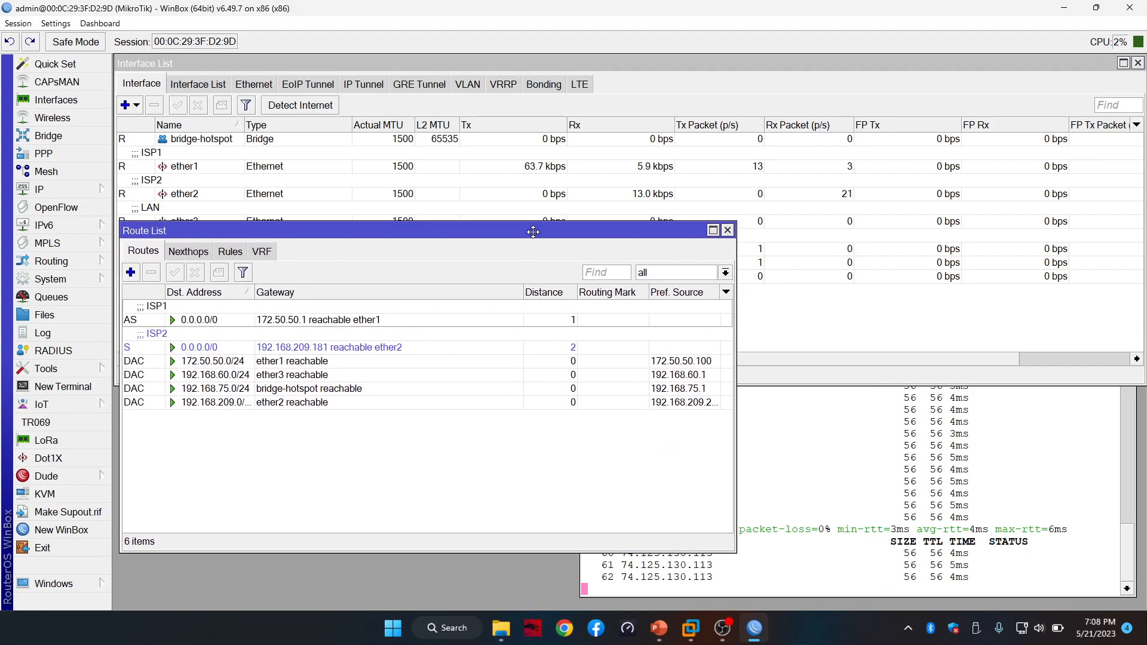
{"action": "left_click", "coordinate": [1128, 566]}
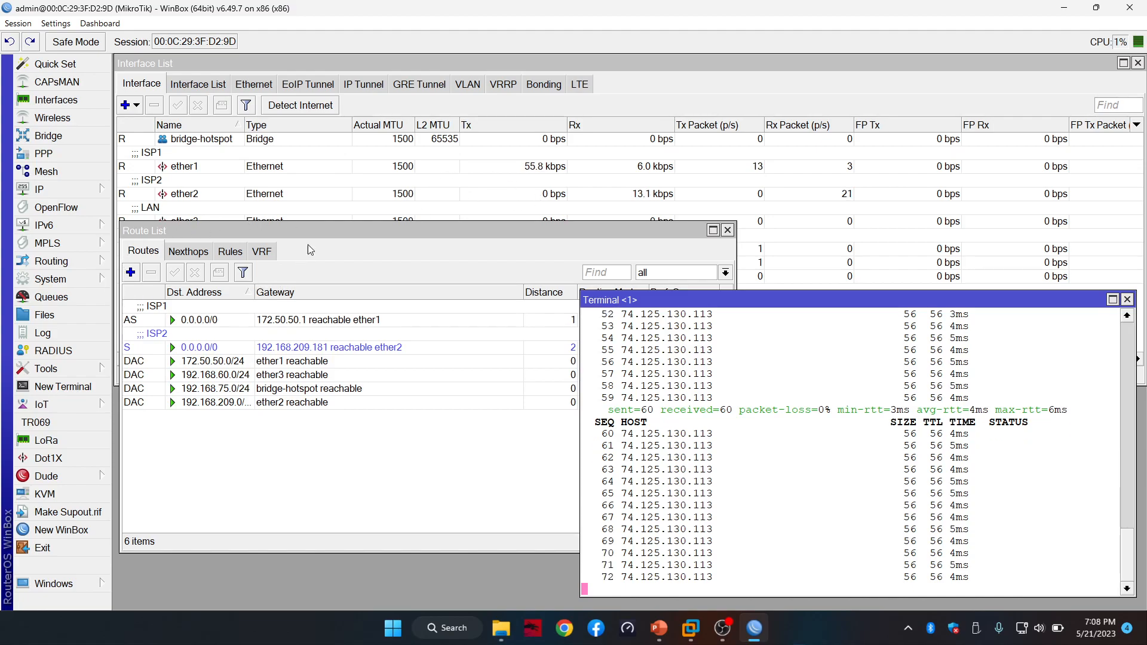
{"action": "left_click", "coordinate": [352, 235]}
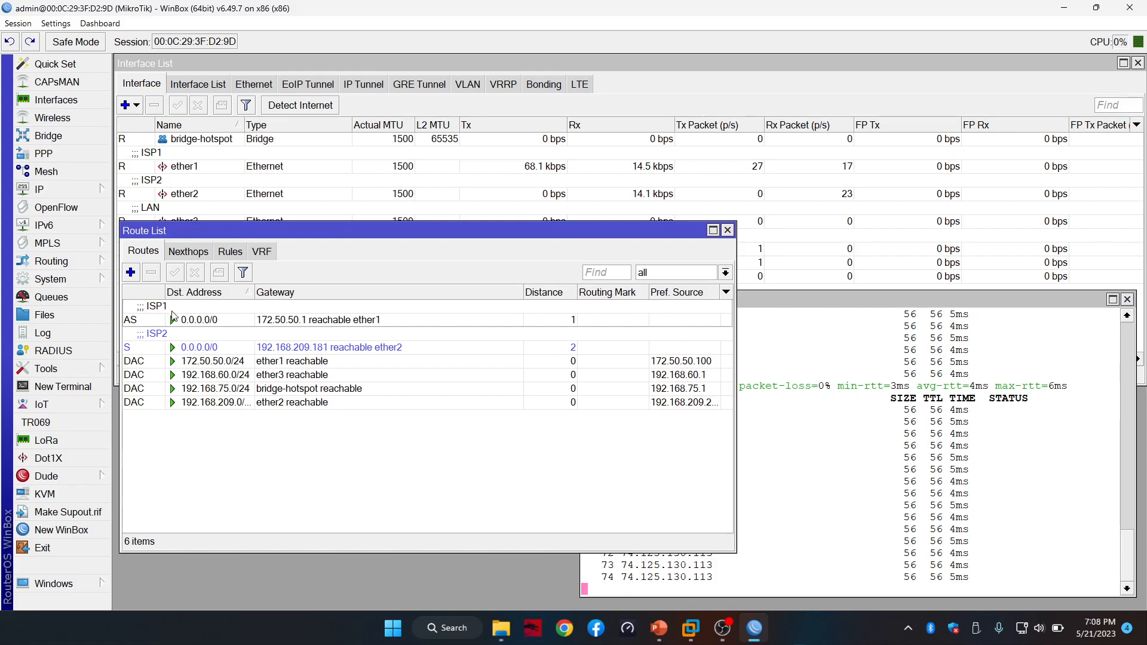
{"action": "double_click", "coordinate": [183, 321]}
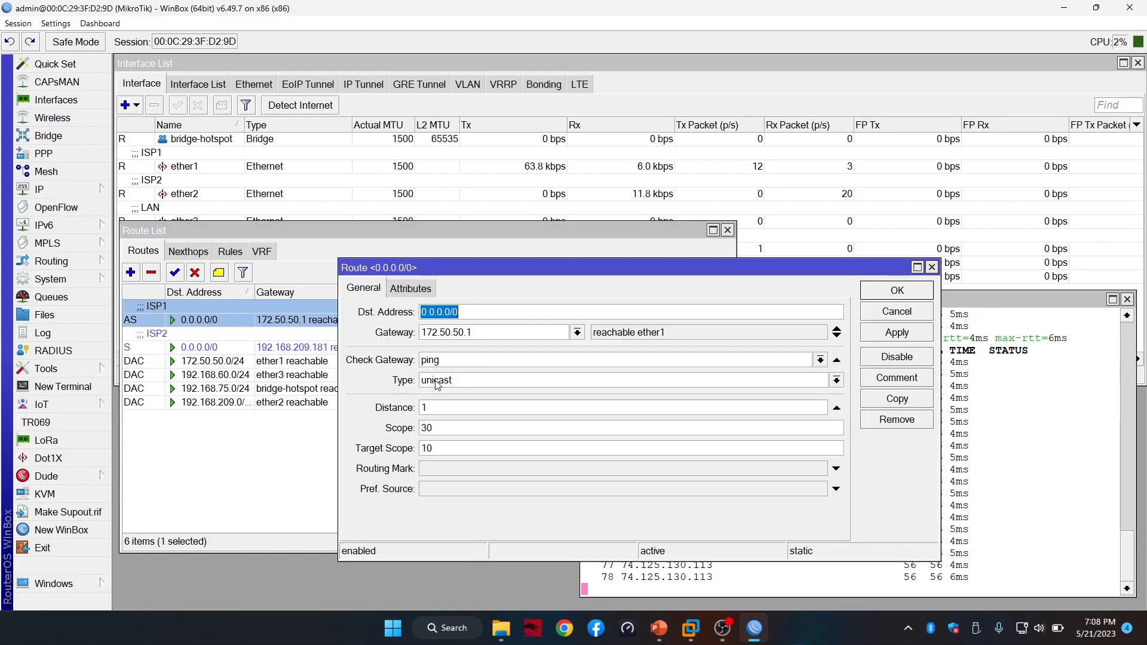
{"action": "left_click", "coordinate": [897, 377]}
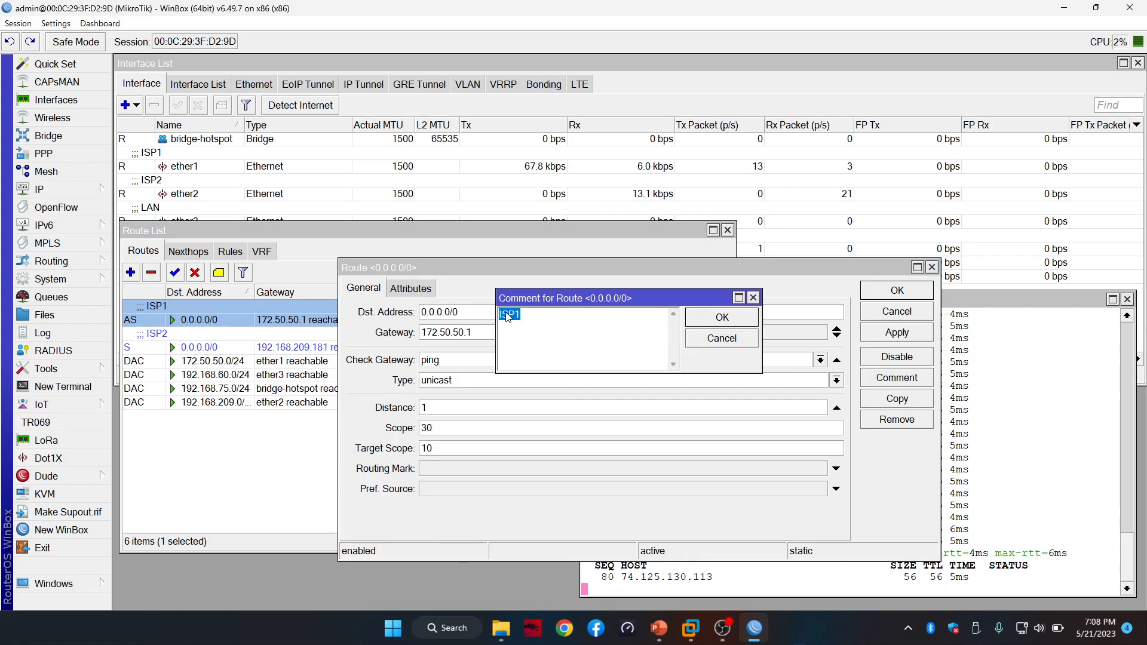
{"action": "left_click", "coordinate": [722, 317]}
{"action": "left_click", "coordinate": [898, 290]}
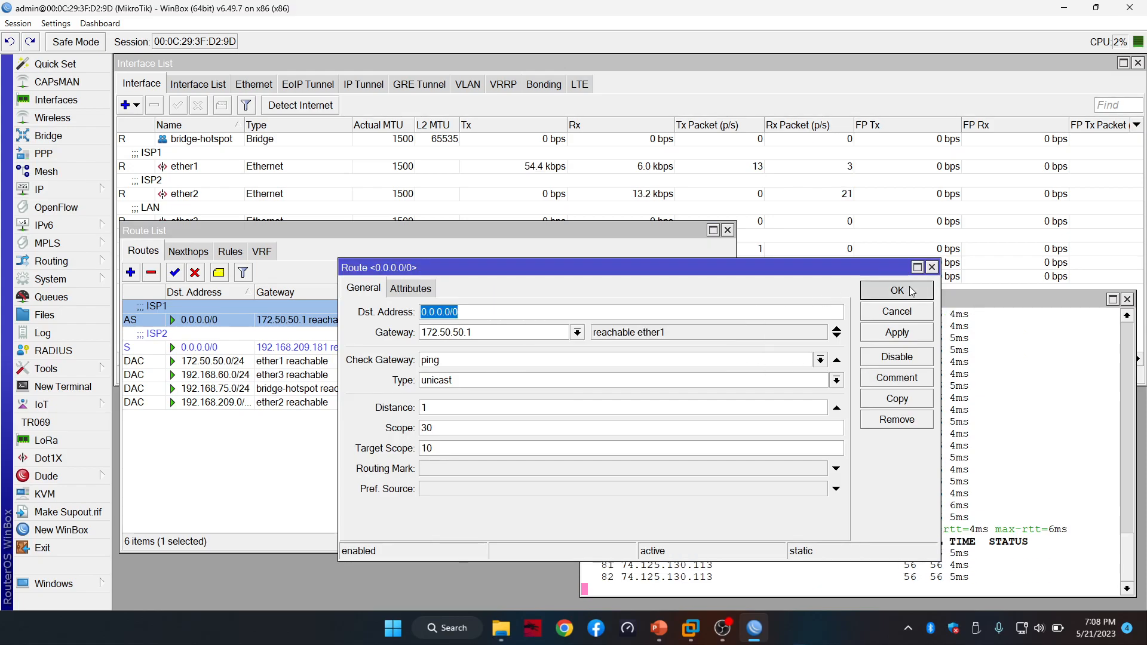
{"action": "left_click", "coordinate": [143, 348]}
{"action": "double_click", "coordinate": [144, 348]}
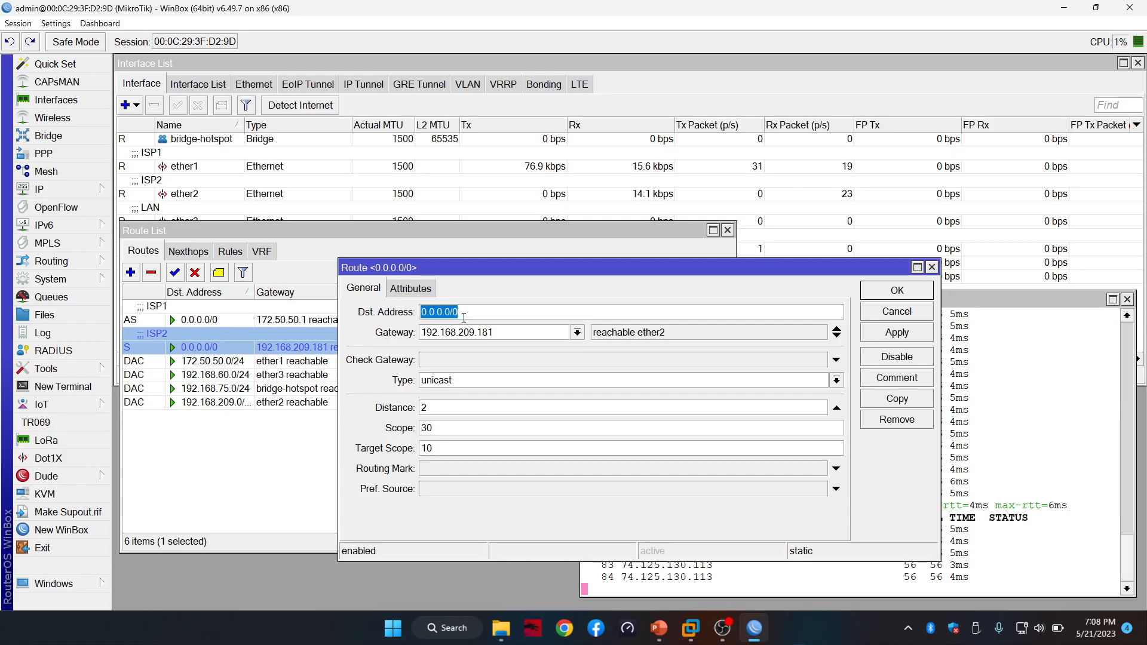
{"action": "left_click", "coordinate": [874, 383]}
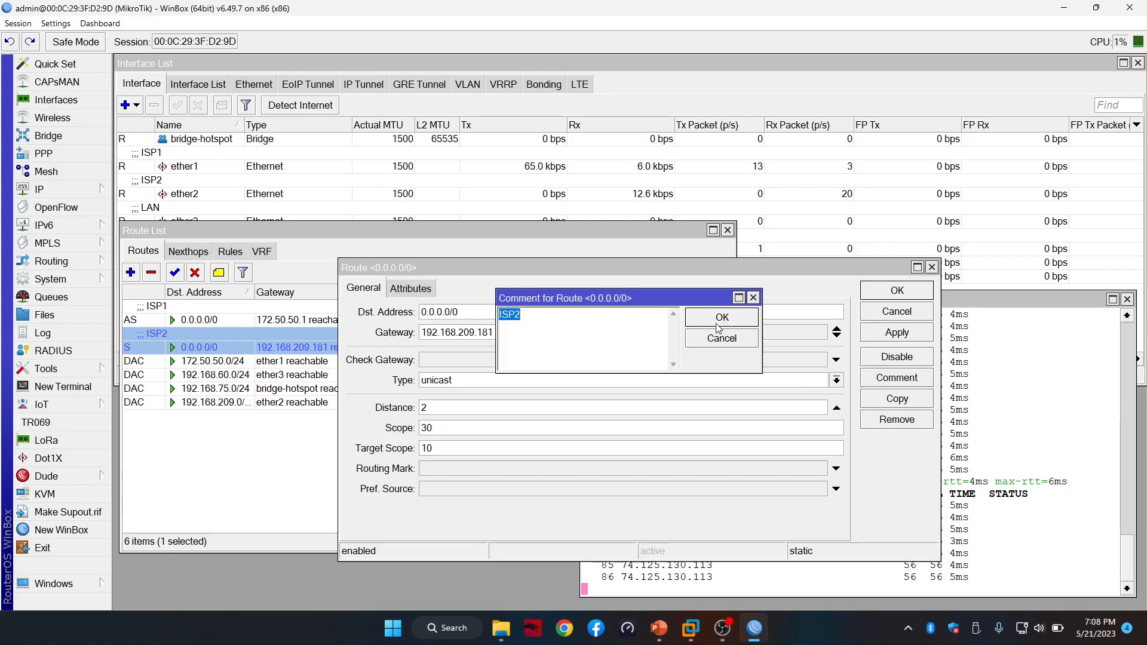
{"action": "left_click", "coordinate": [723, 317]}
{"action": "left_click", "coordinate": [898, 291]}
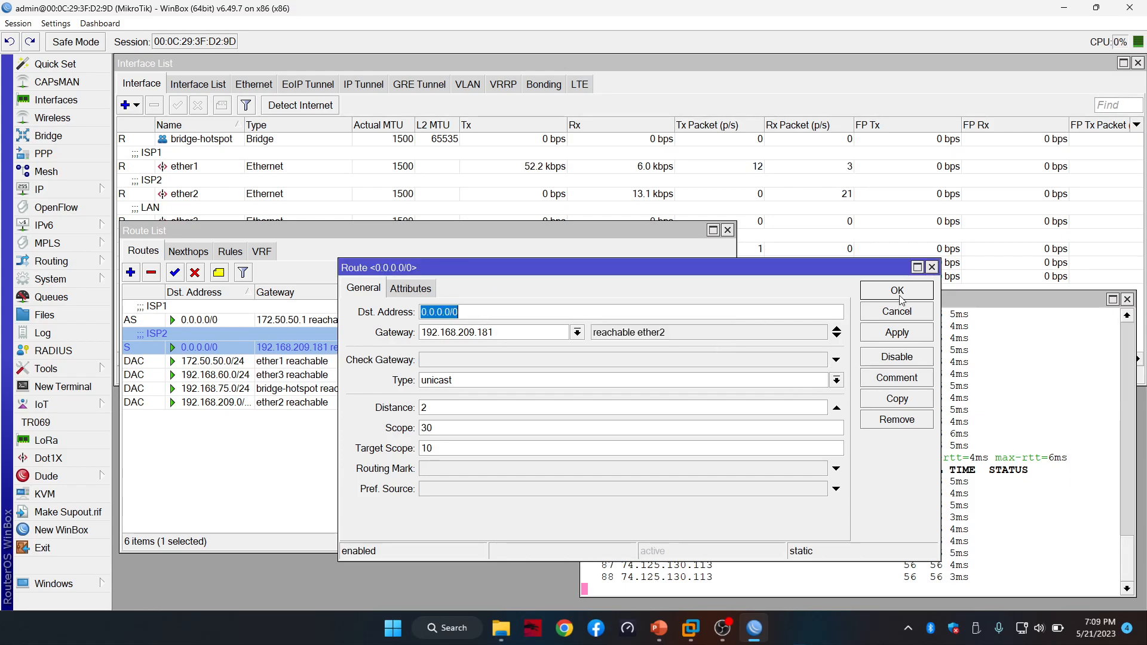
{"action": "mouse_move", "coordinate": [377, 233]}
{"action": "left_mouse_down"}
{"action": "mouse_move", "coordinate": [377, 181]}
{"action": "mouse_move", "coordinate": [373, 237]}
{"action": "left_mouse_up"}
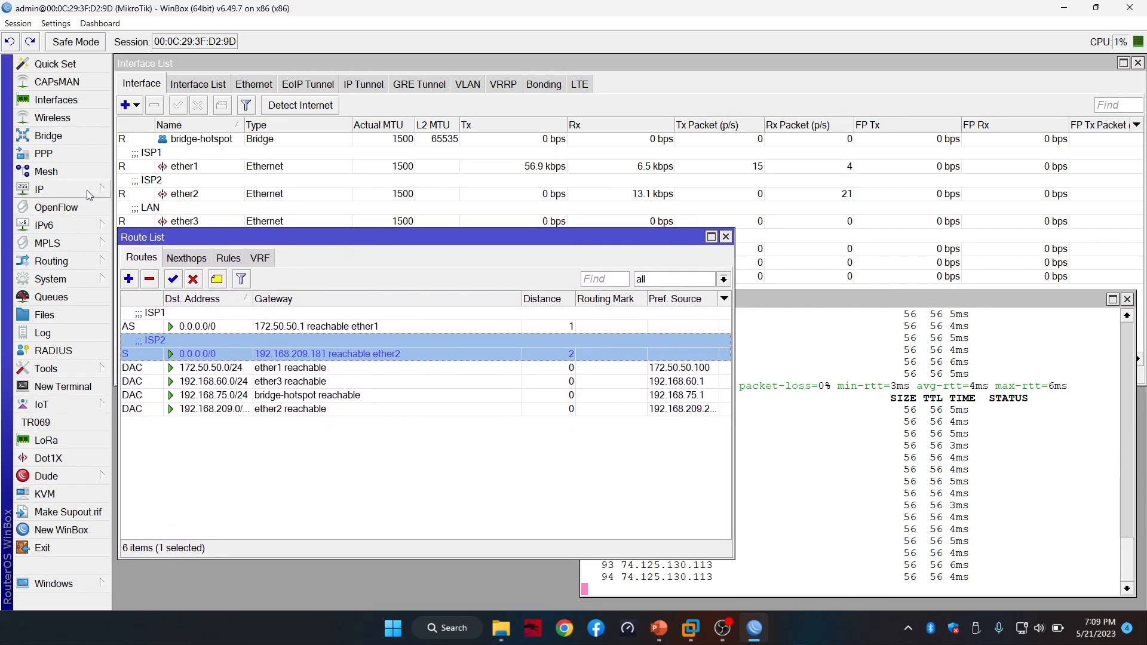
Open the Netwatch host list from Tools and move it right, beside the route list
{"action": "left_click", "coordinate": [78, 373]}
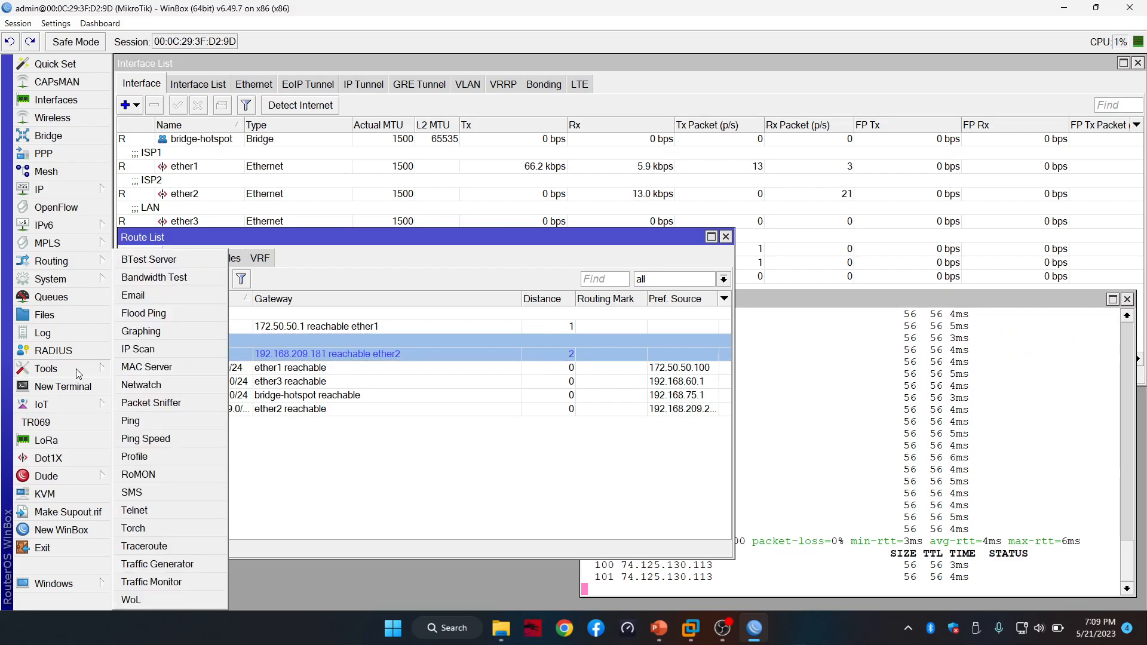
{"action": "left_click", "coordinate": [144, 389]}
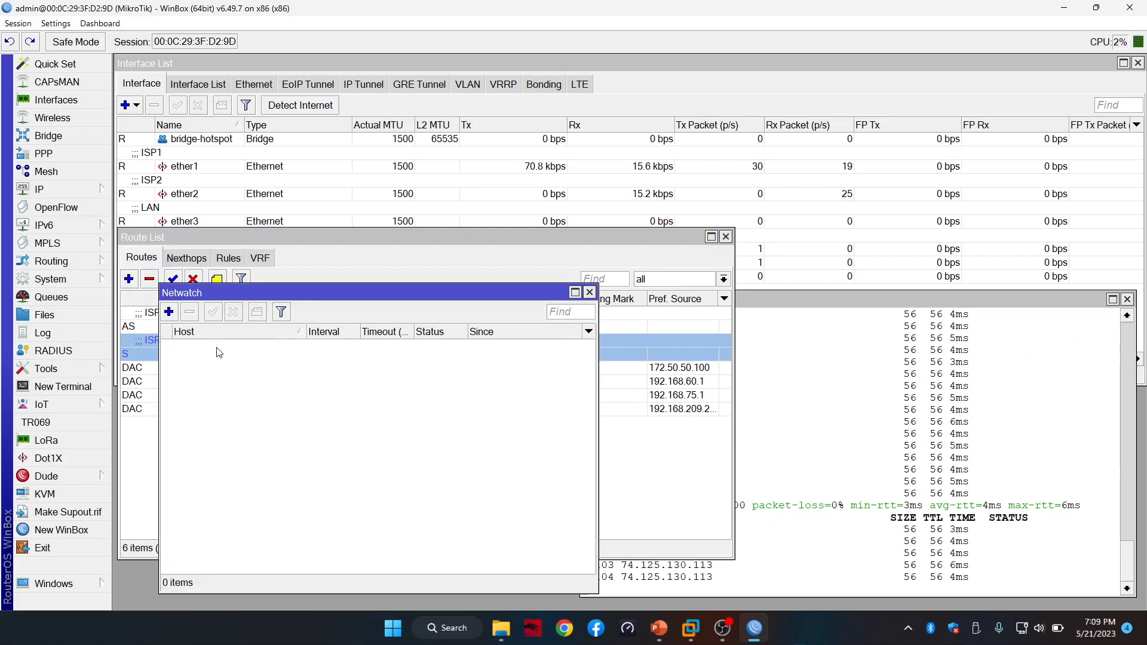
{"action": "left_click_drag", "start_coordinate": [259, 289], "coordinate": [392, 289]}
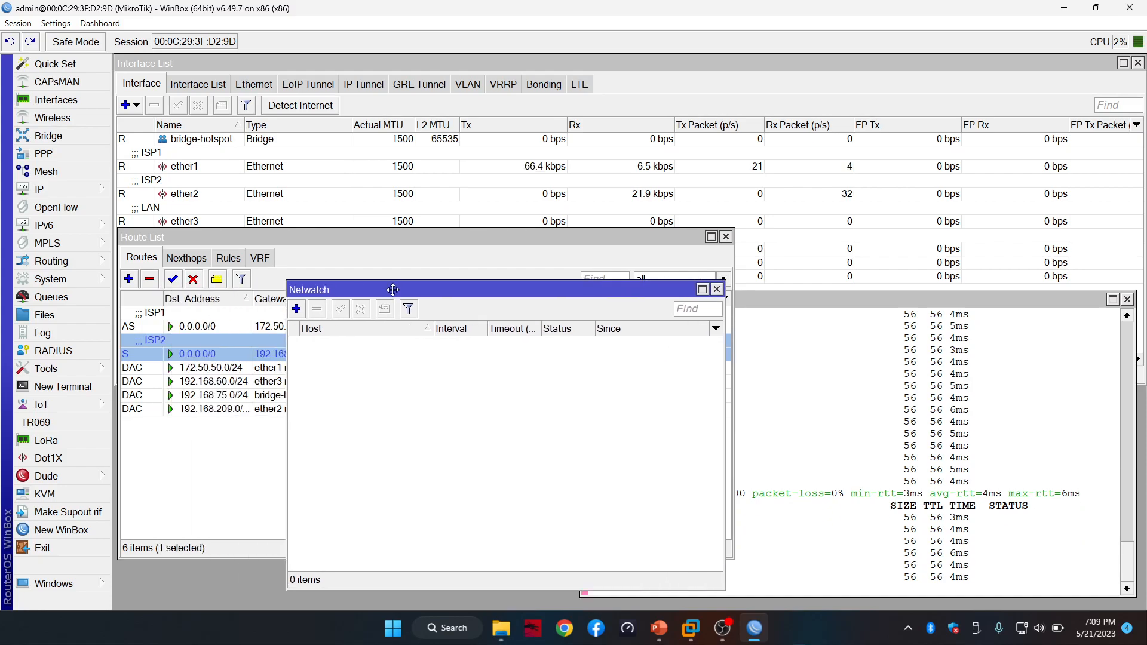
Review slide 4's 1.1.1.1 Netwatch example in PowerPoint, then return to WinBox
{"action": "left_click", "coordinate": [659, 628]}
{"action": "left_click", "coordinate": [90, 435]}
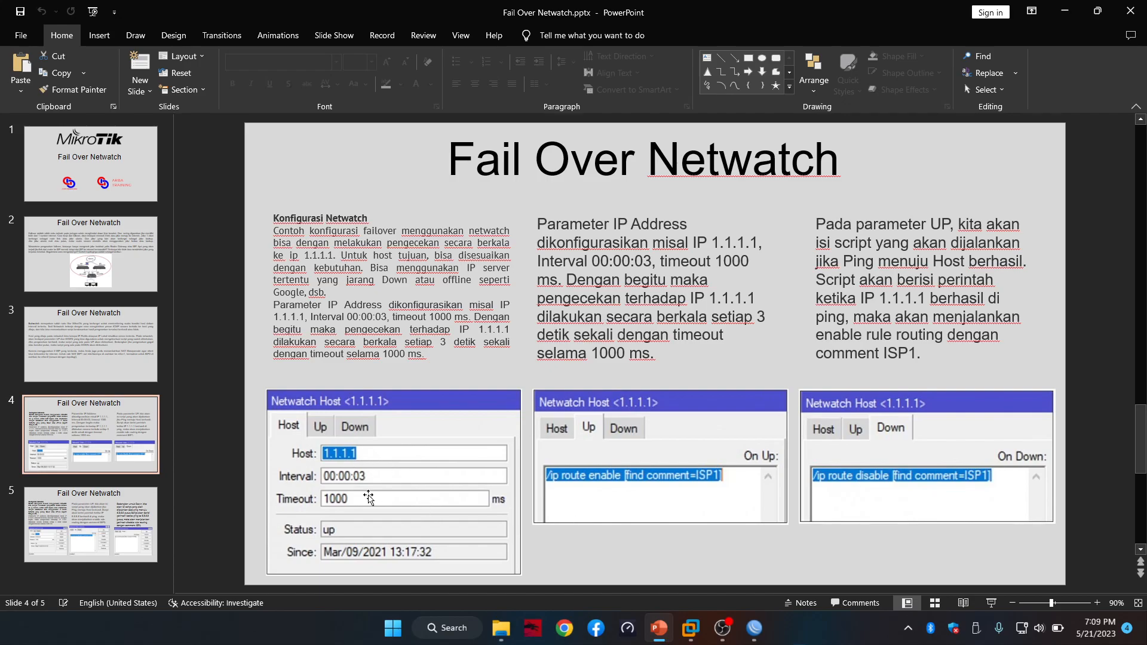
{"action": "left_click", "coordinate": [753, 633]}
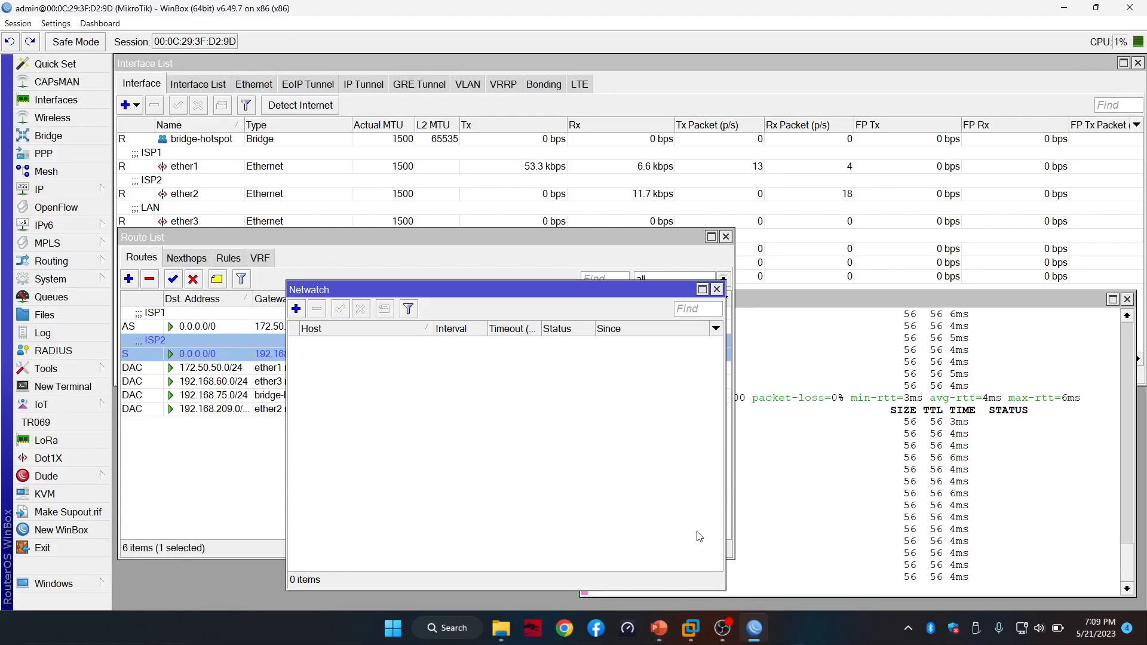
Add a new Netwatch host for 1.1.1.1 with a 00:00:10 check interval
{"action": "left_click", "coordinate": [296, 310]}
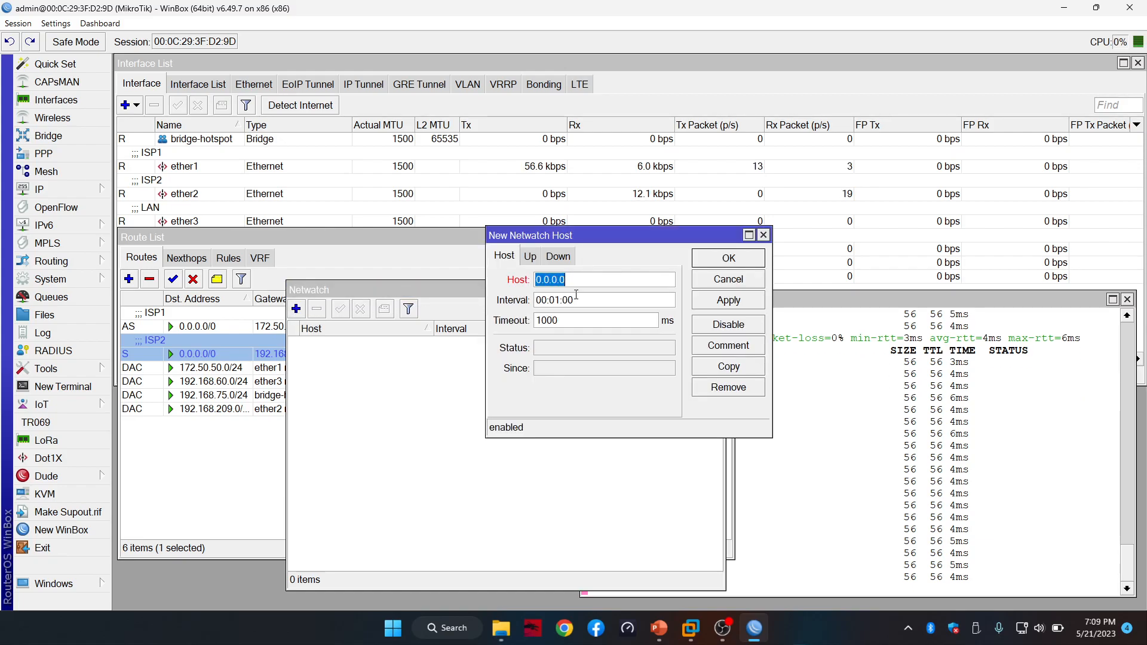
{"action": "type", "text": "1.1.1."}
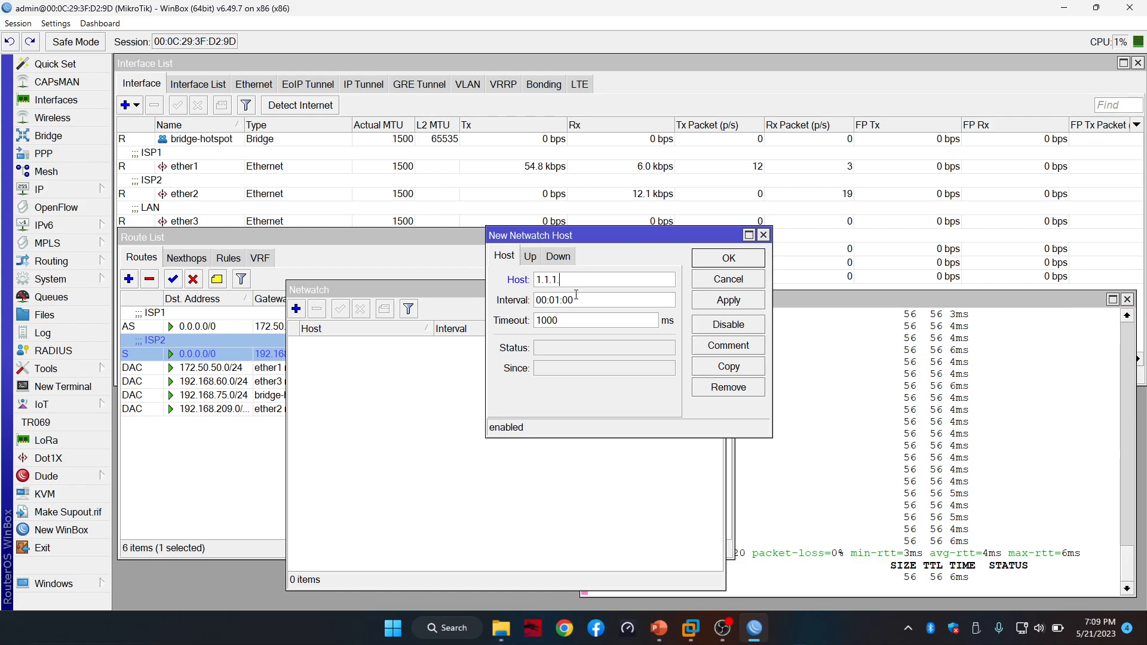
{"action": "type", "text": "1"}
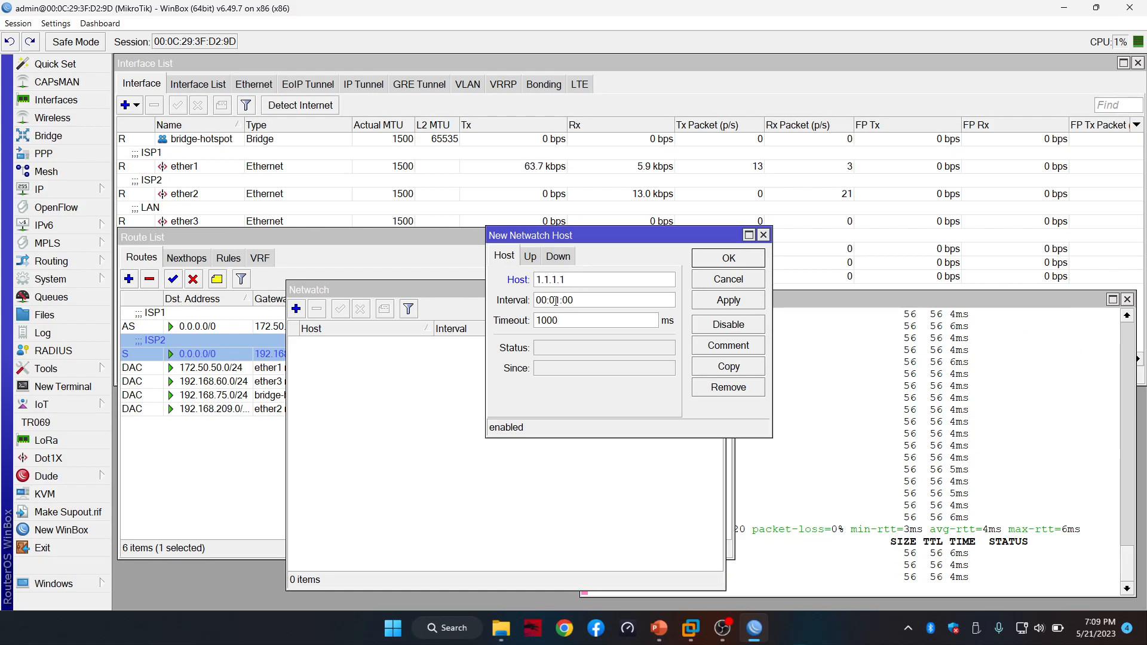
{"action": "left_click", "coordinate": [557, 300]}
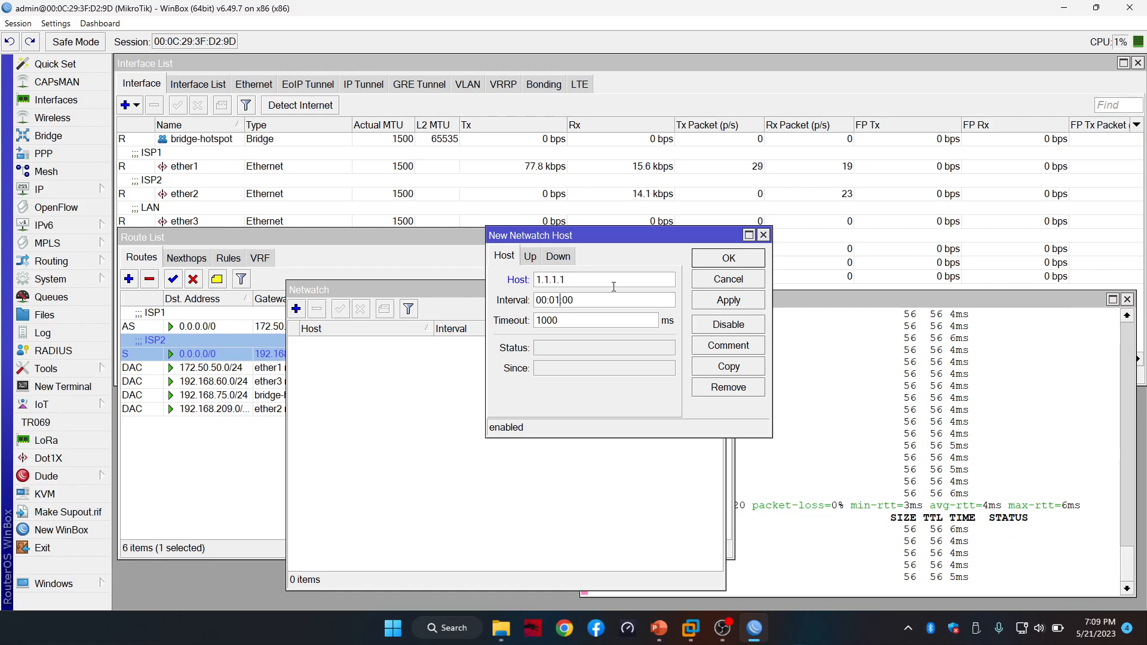
{"action": "key", "text": "BackSpace"}
{"action": "type", "text": "0"}
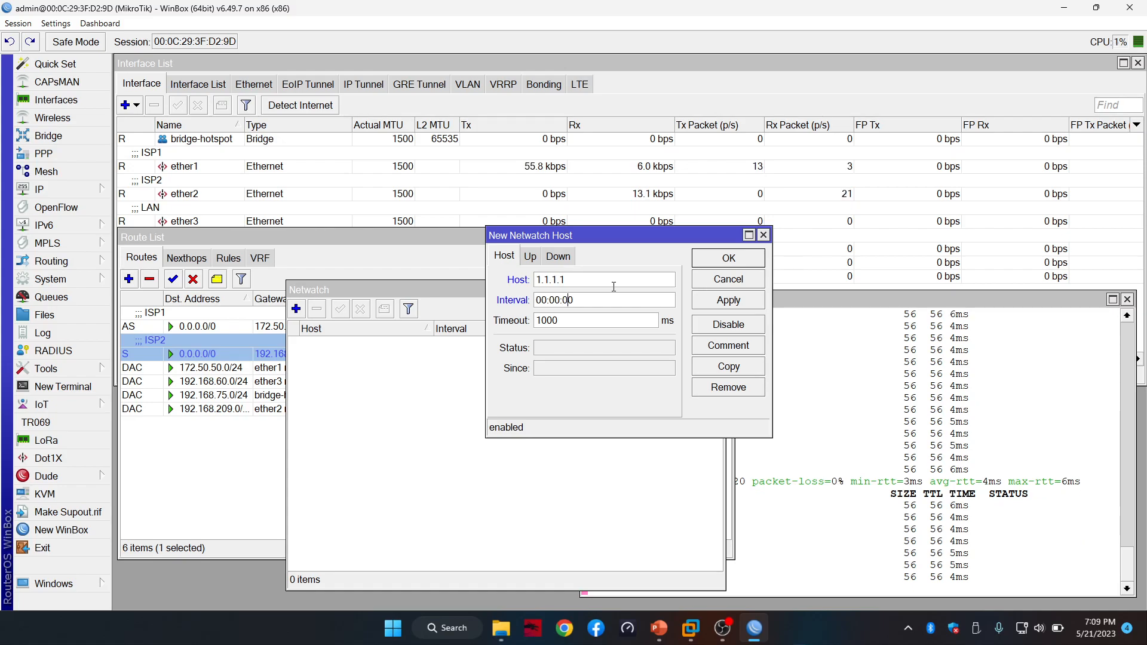
{"action": "key", "text": "BackSpace"}
{"action": "type", "text": "1"}
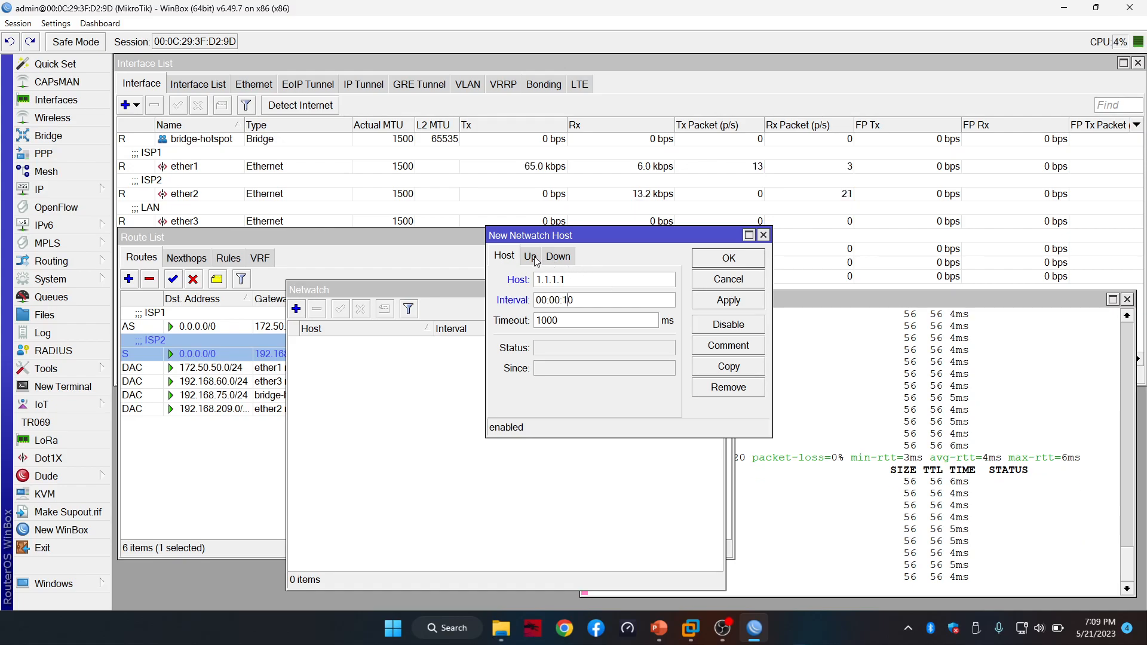
{"action": "left_click", "coordinate": [535, 256]}
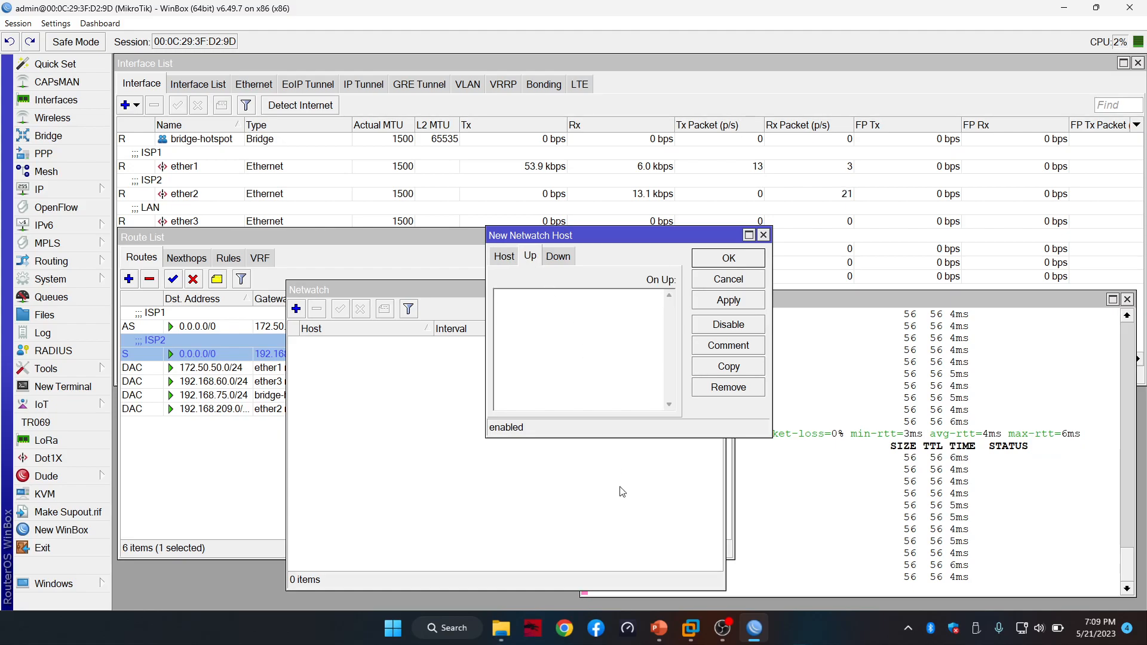
Check the slide's example and type '/ip route enable' into the On Up script
{"action": "left_click", "coordinate": [672, 638]}
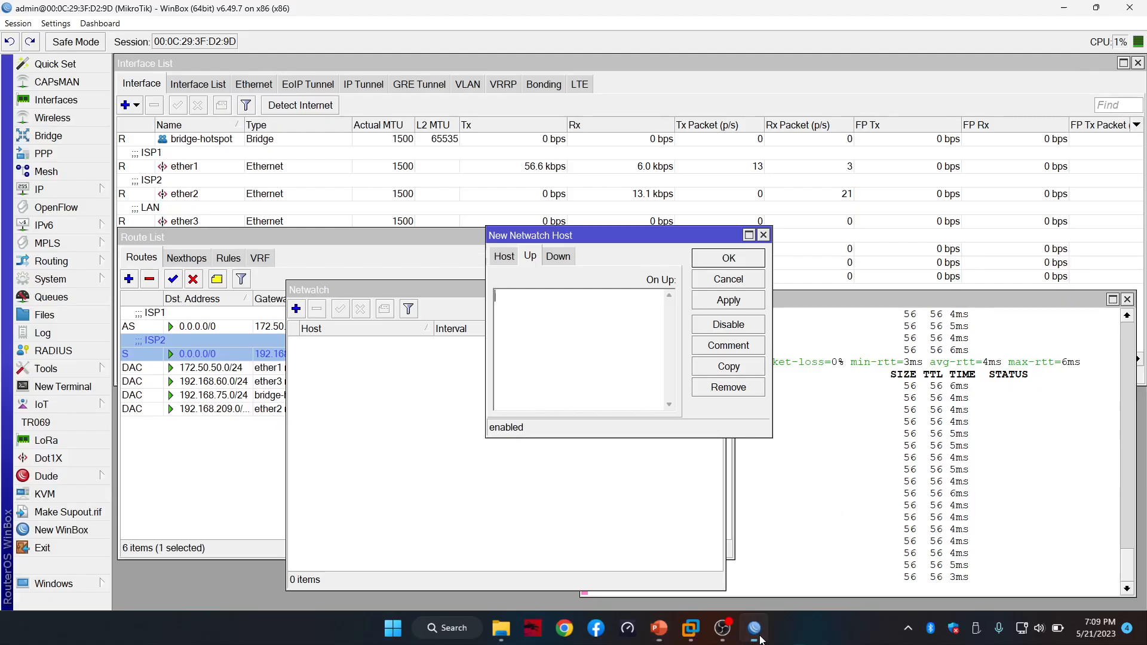
{"action": "left_click", "coordinate": [754, 628]}
{"action": "type", "text": "/"}
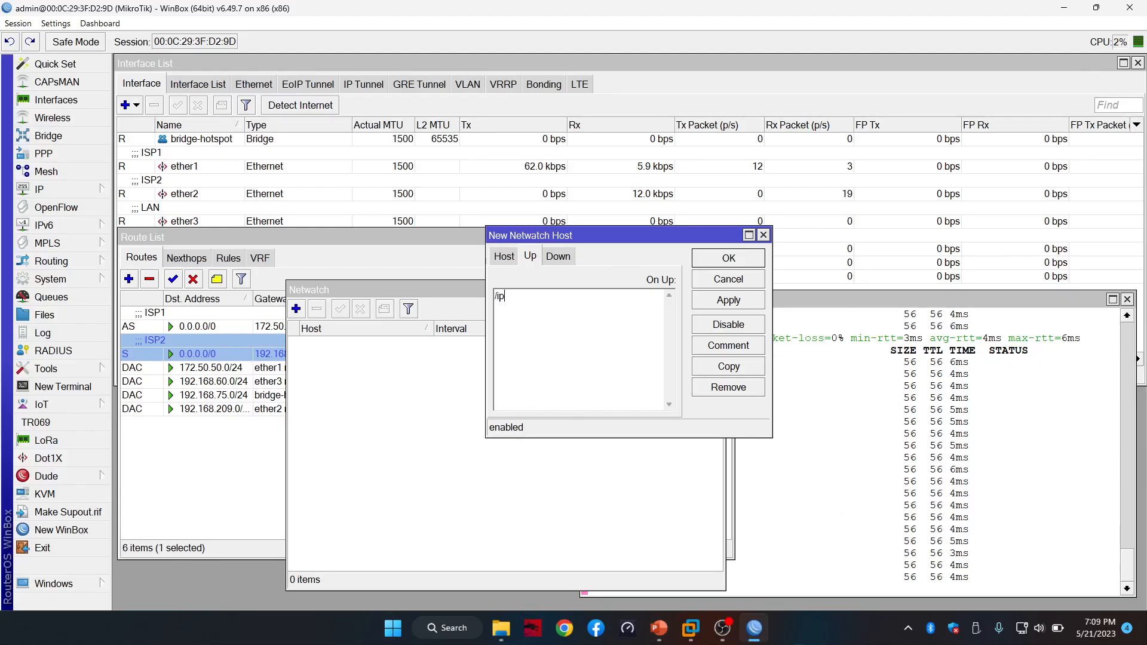
{"action": "type", "text": "ip"}
{"action": "key", "text": "alt+Tab"}
{"action": "key", "text": "alt+Tab"}
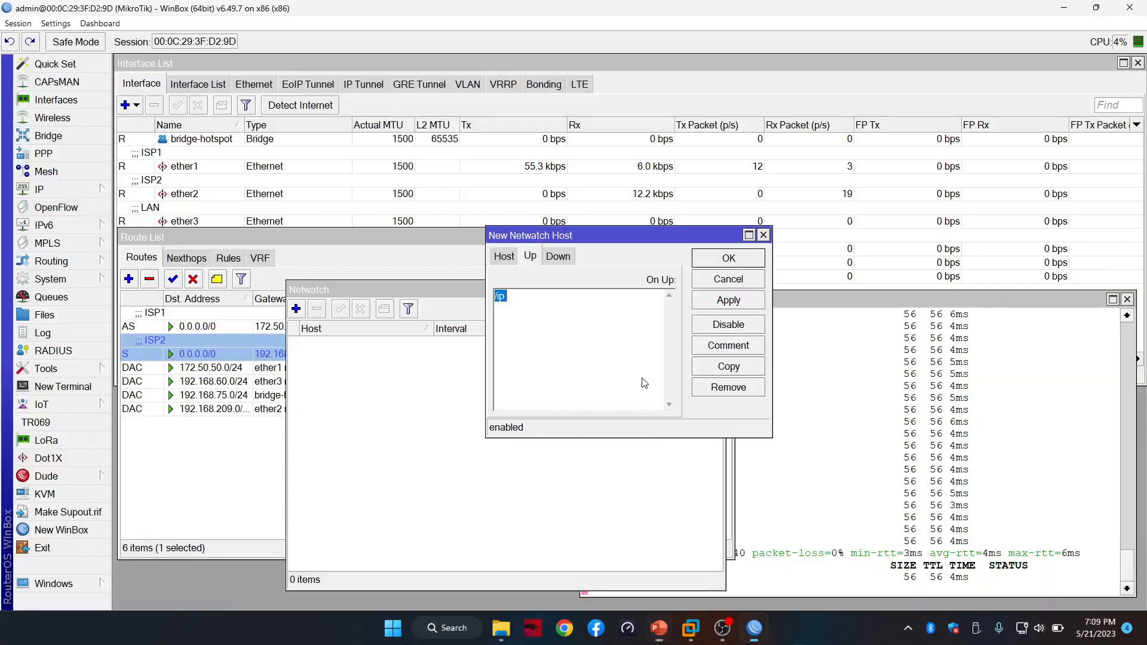
{"action": "type", "text": "route"}
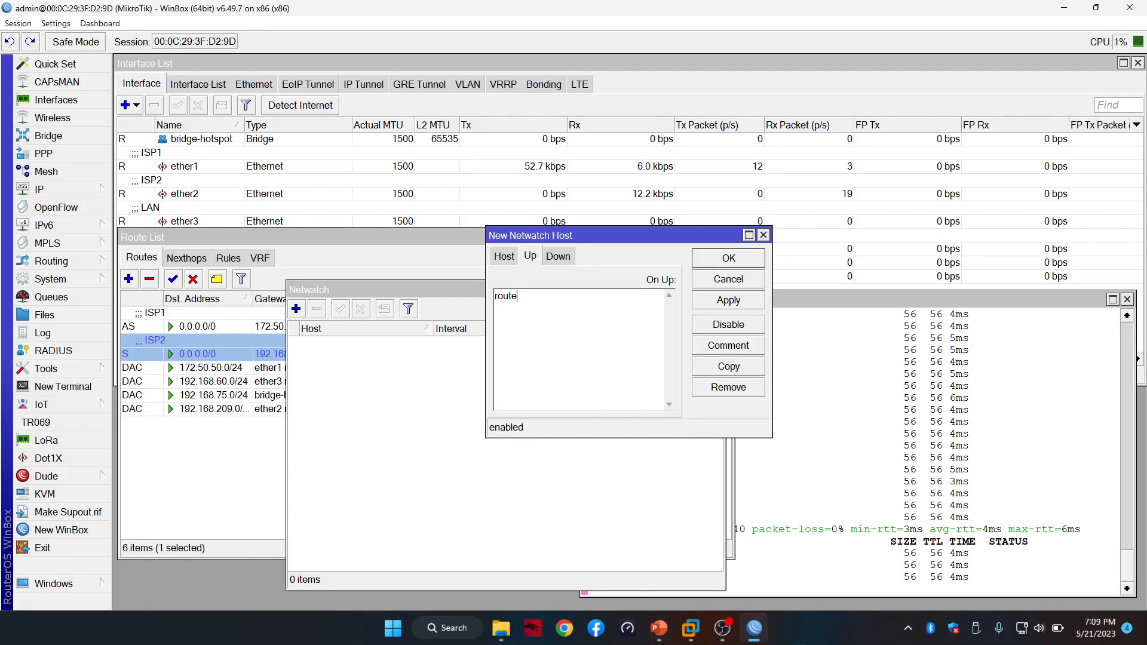
{"action": "key", "text": "BackSpace"}
{"action": "key", "text": "BackSpace"}
{"action": "key", "text": "BackSpace"}
{"action": "key", "text": "BackSpace"}
{"action": "key", "text": "BackSpace"}
{"action": "type", "text": "/"}
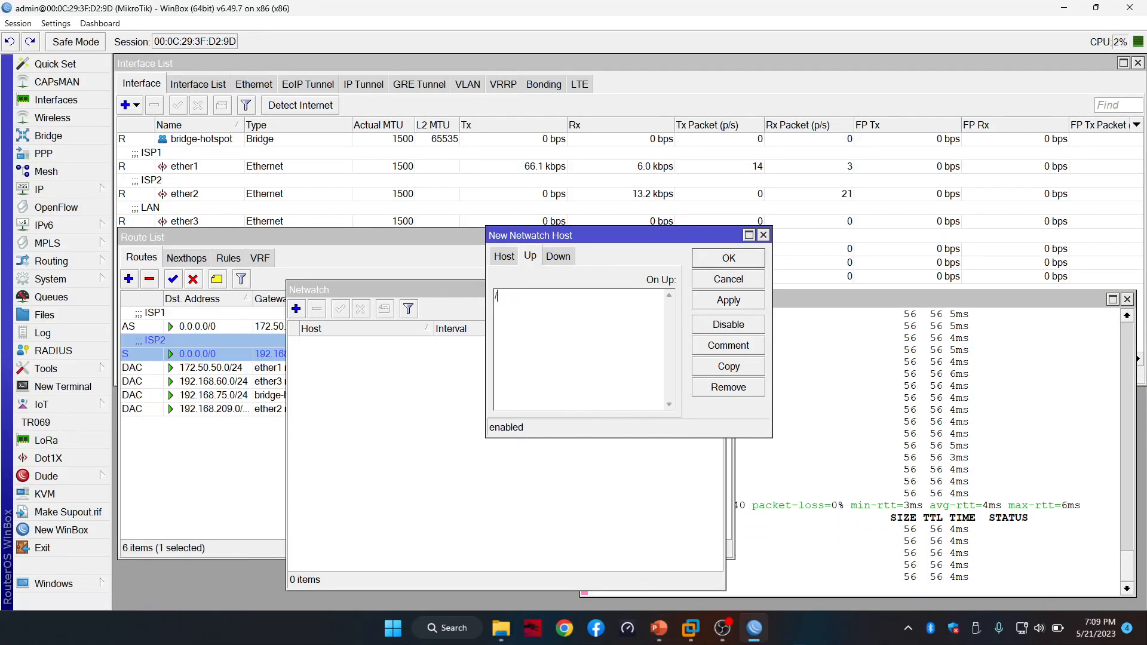
{"action": "type", "text": "ip"}
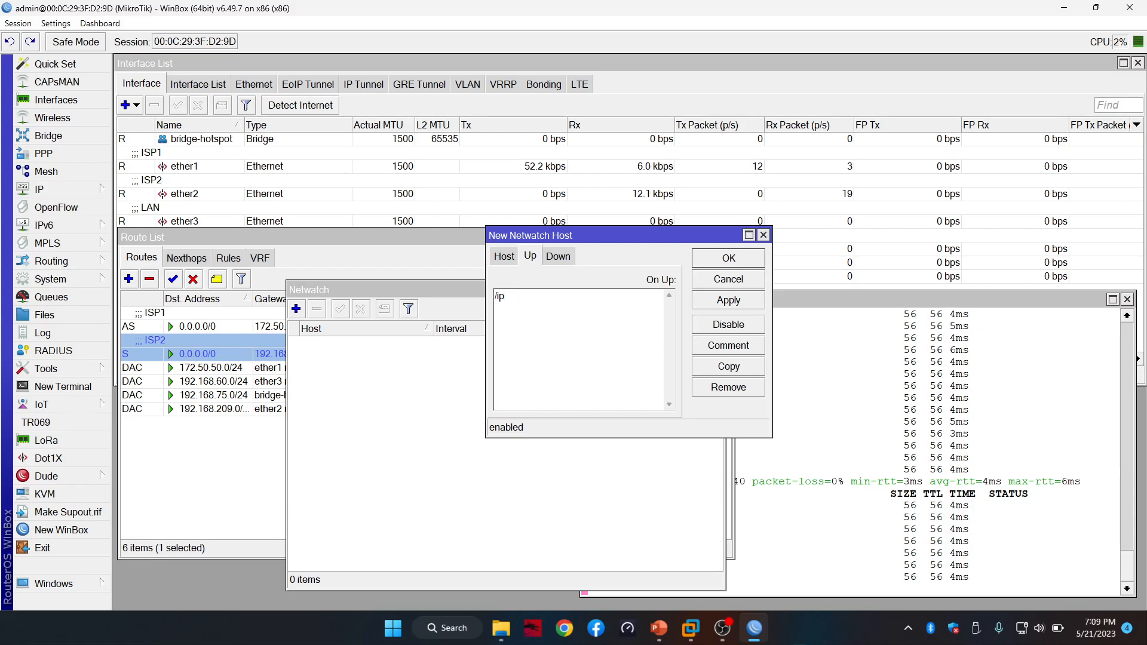
{"action": "type", "text": " route enable"}
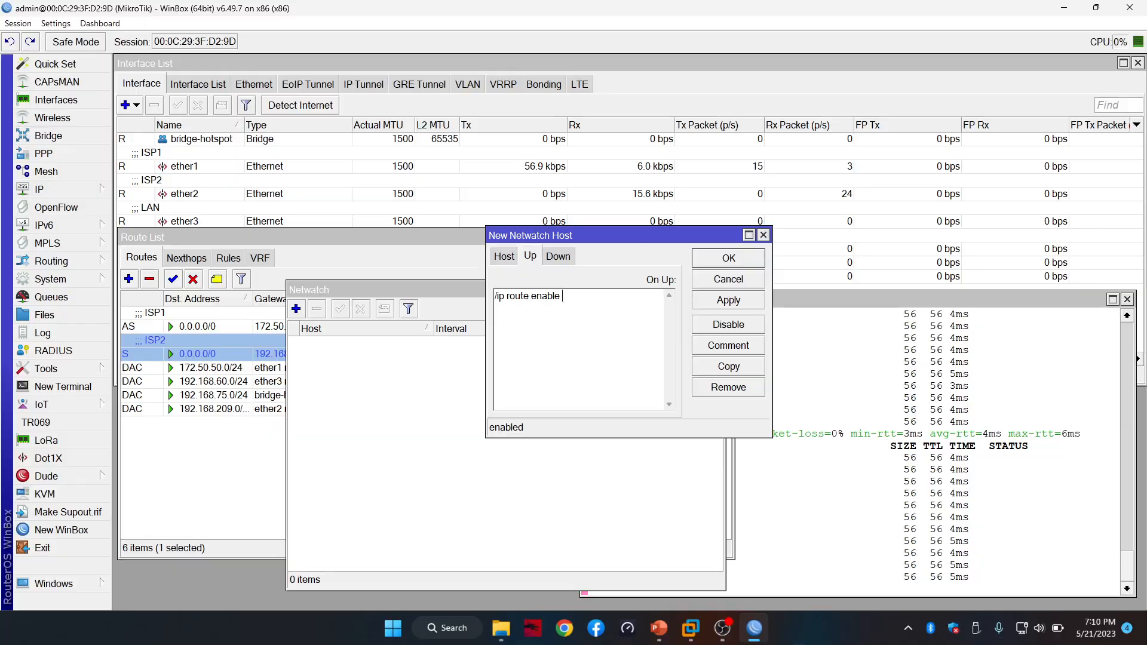
Append '[find' to the On Up script after re-checking the reference slide
{"action": "key", "text": "alt+Tab"}
{"action": "key", "text": "alt+Tab"}
{"action": "key", "text": "Right"}
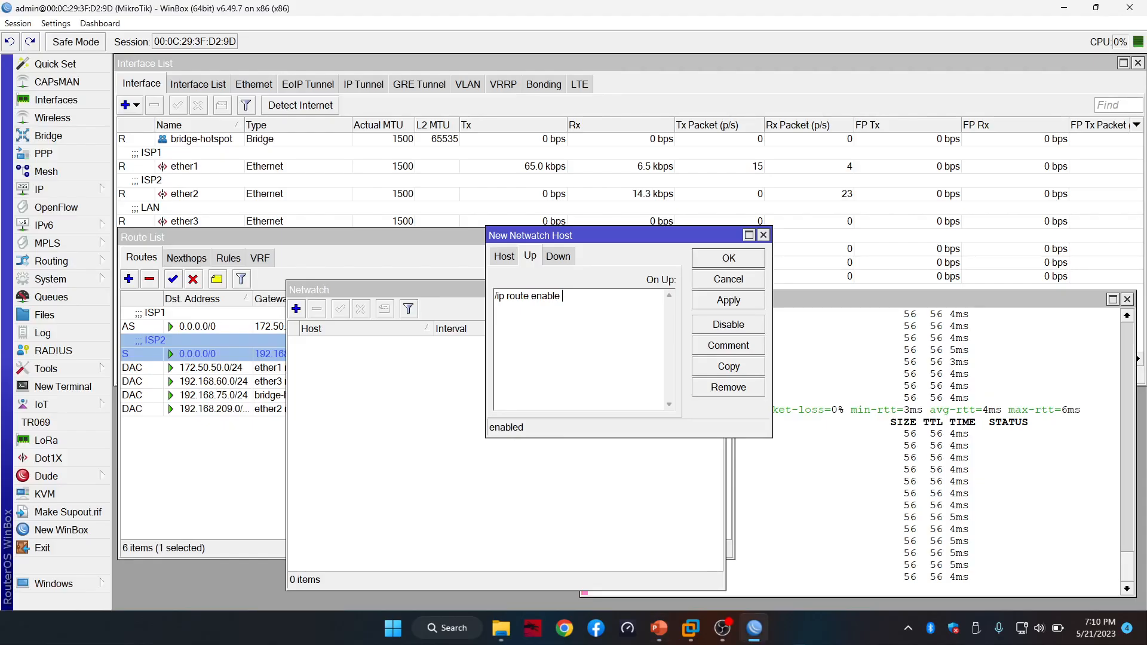
{"action": "type", "text": "["}
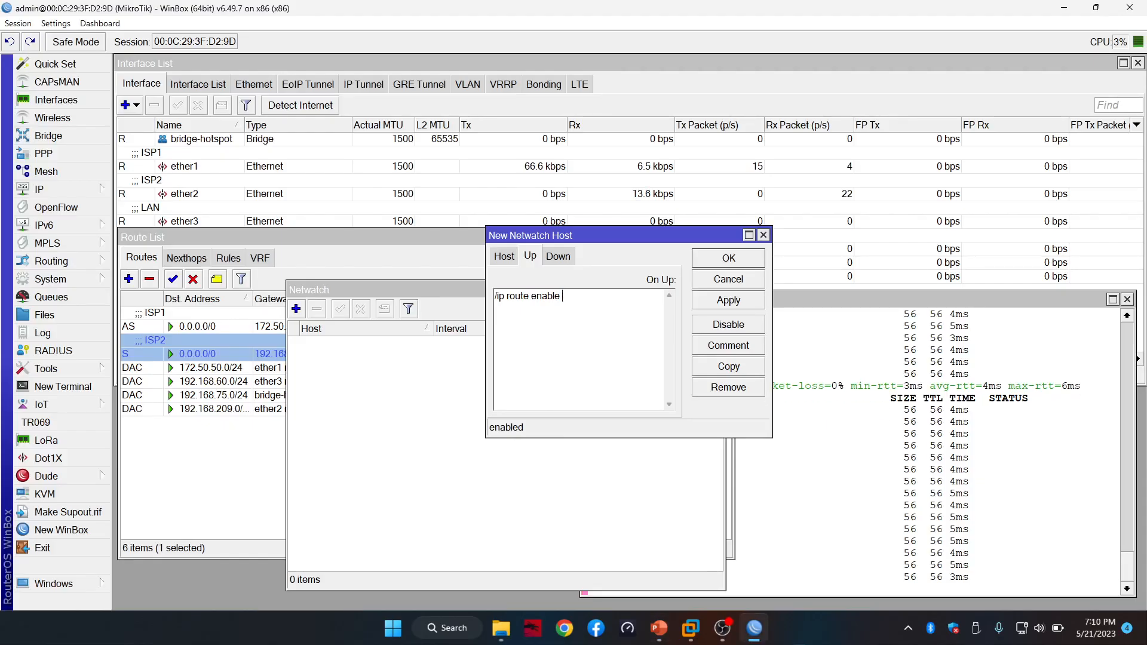
{"action": "type", "text": "fi"}
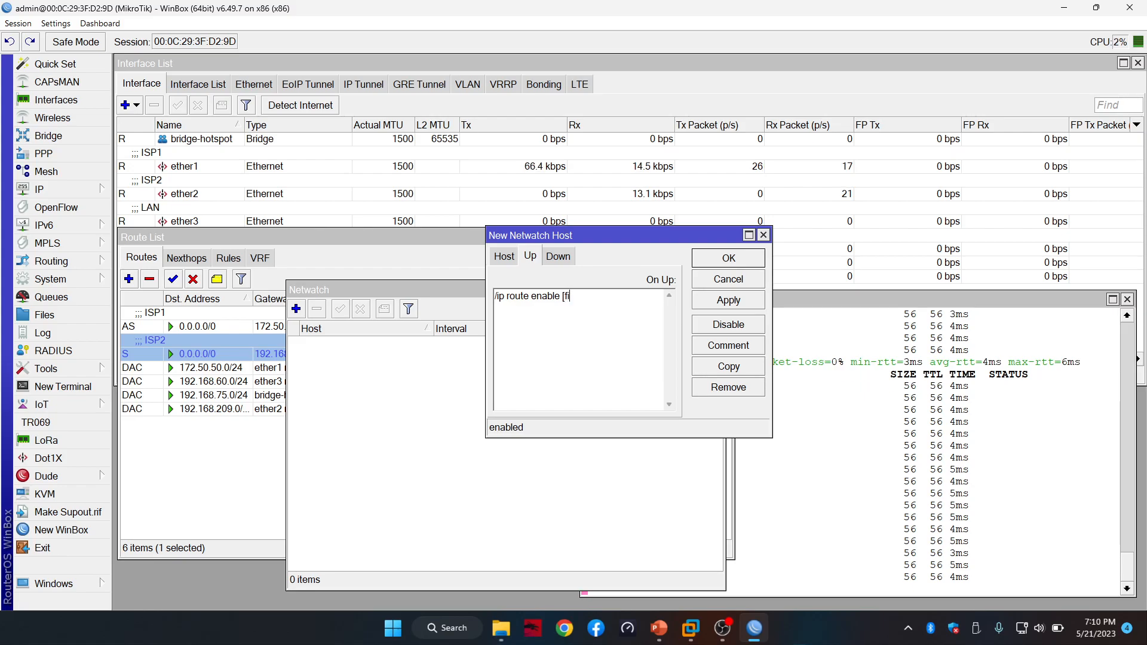
{"action": "type", "text": "nd"}
{"action": "key", "text": "alt+Tab"}
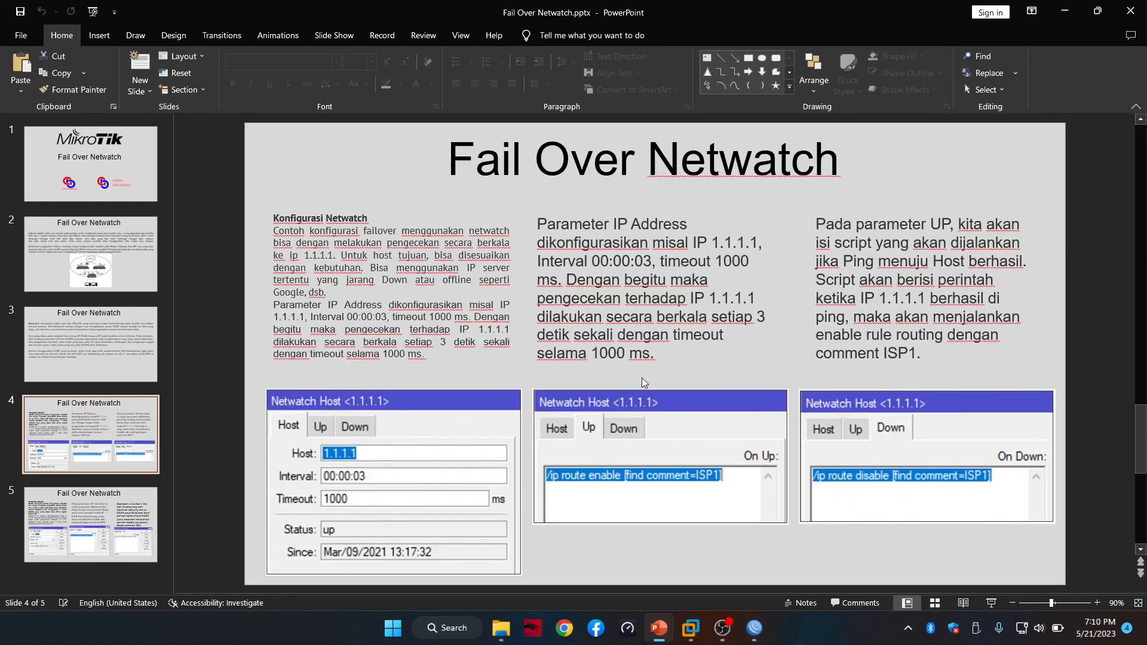
{"action": "key", "text": "alt+Tab"}
{"action": "key", "text": "Right"}
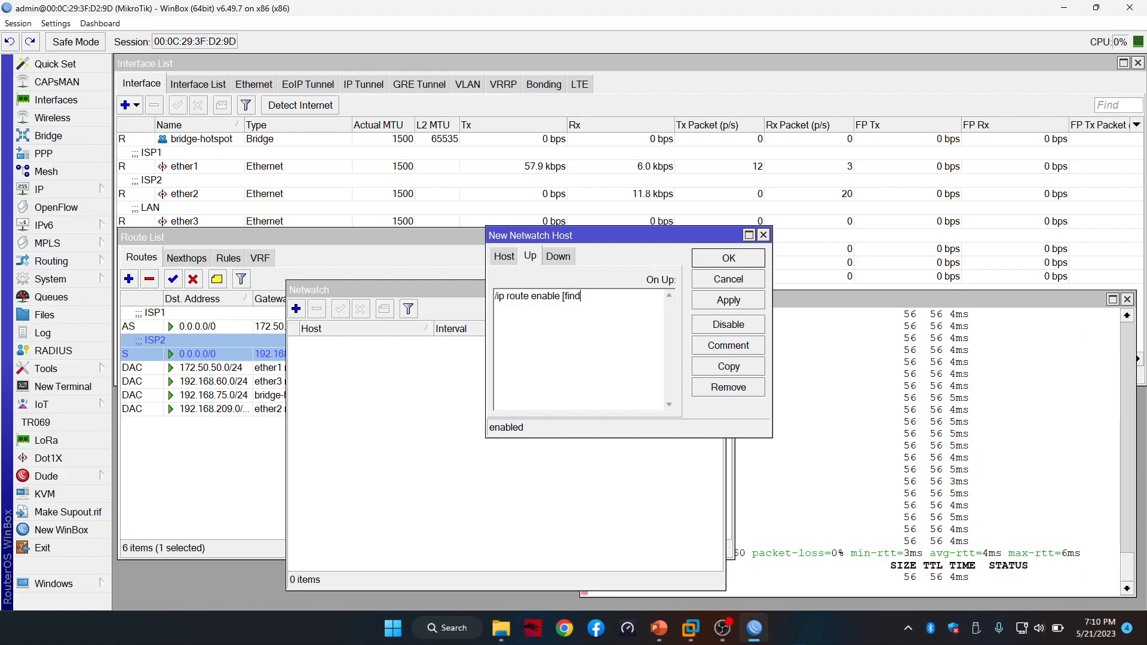
Complete On Up as '/ip route enable [find comment=ISP1]' and copy the script
{"action": "type", "text": "comment"}
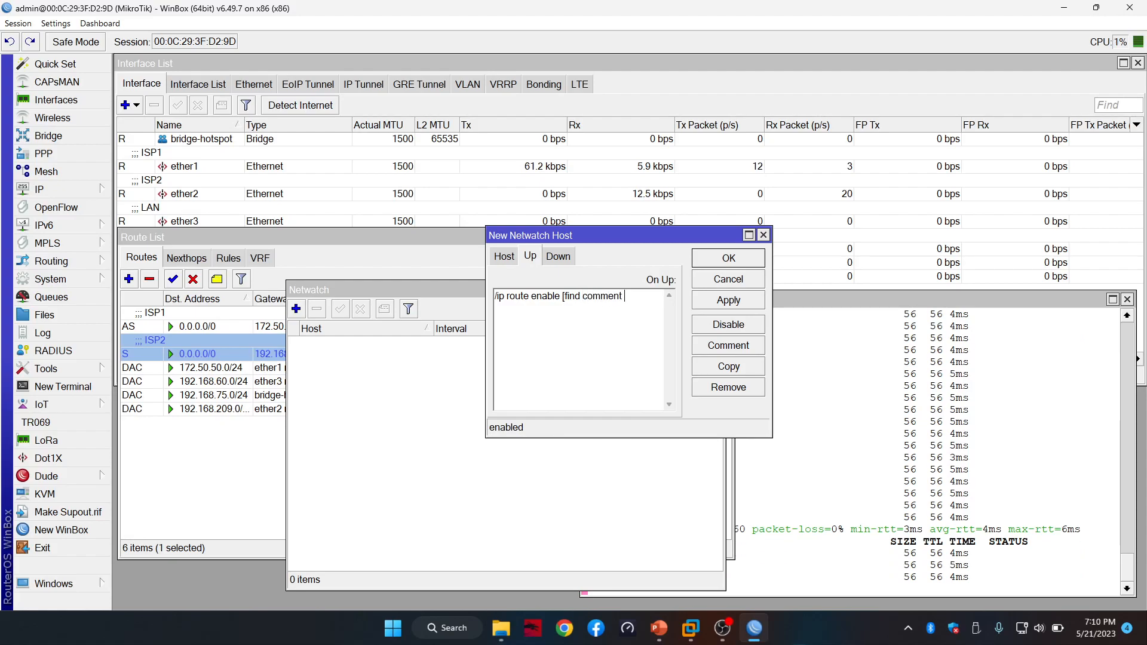
{"action": "key", "text": "alt+Tab"}
{"action": "key", "text": "alt+Tab"}
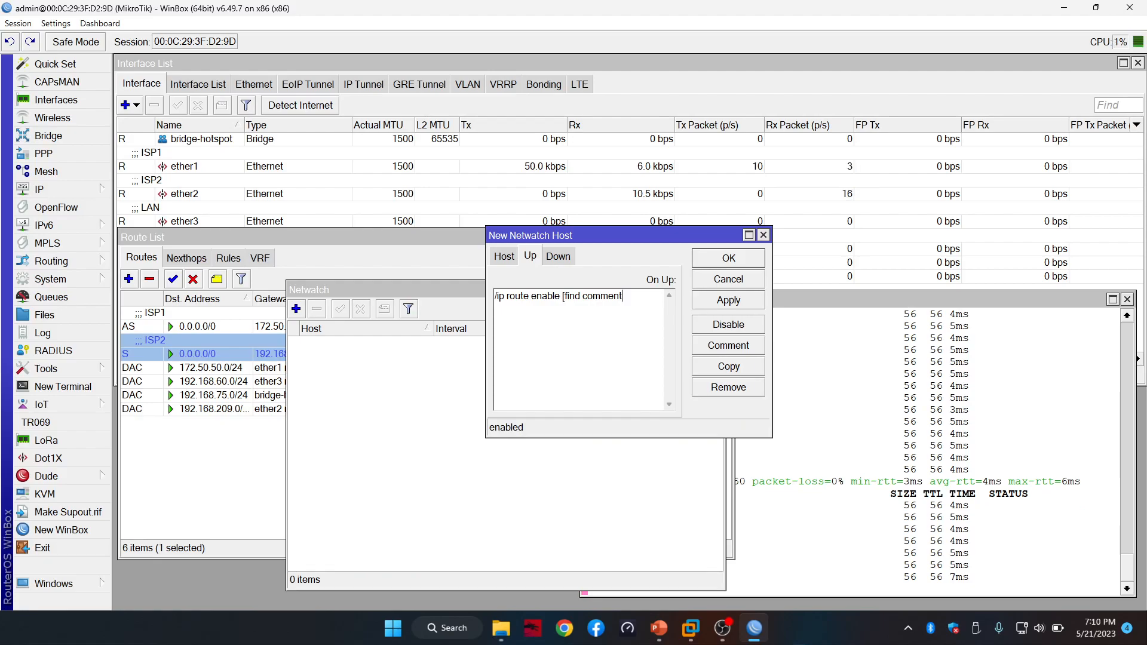
{"action": "type", "text": "=ISP1"}
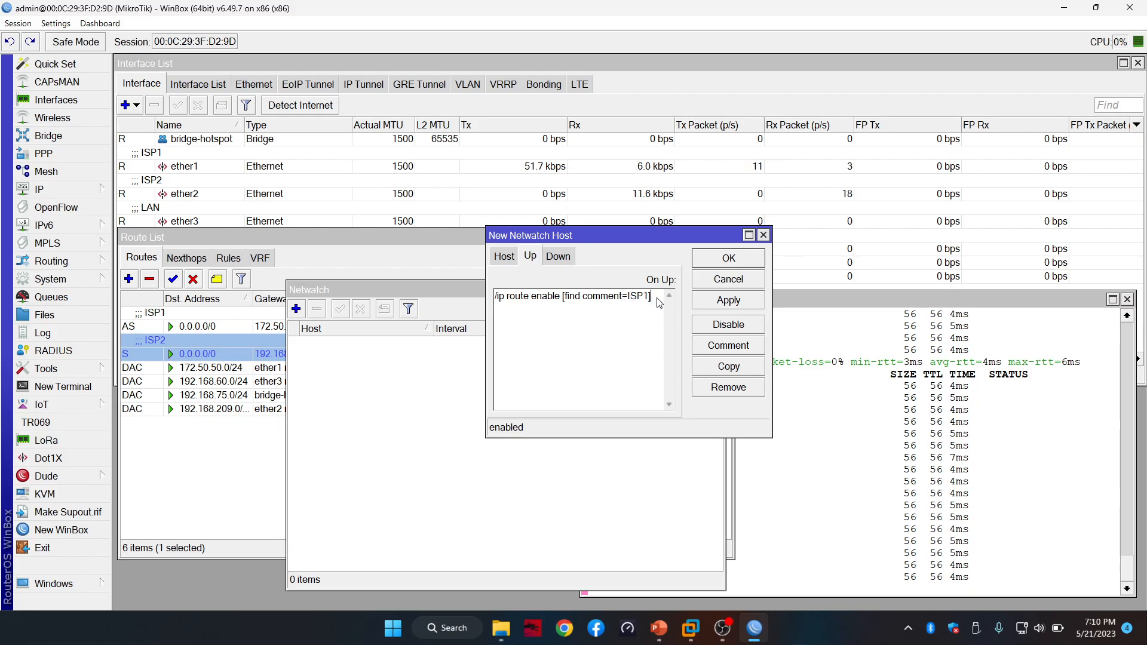
{"action": "left_click_drag", "start_coordinate": [659, 302], "coordinate": [488, 306]}
{"action": "key", "text": "ctrl+c"}
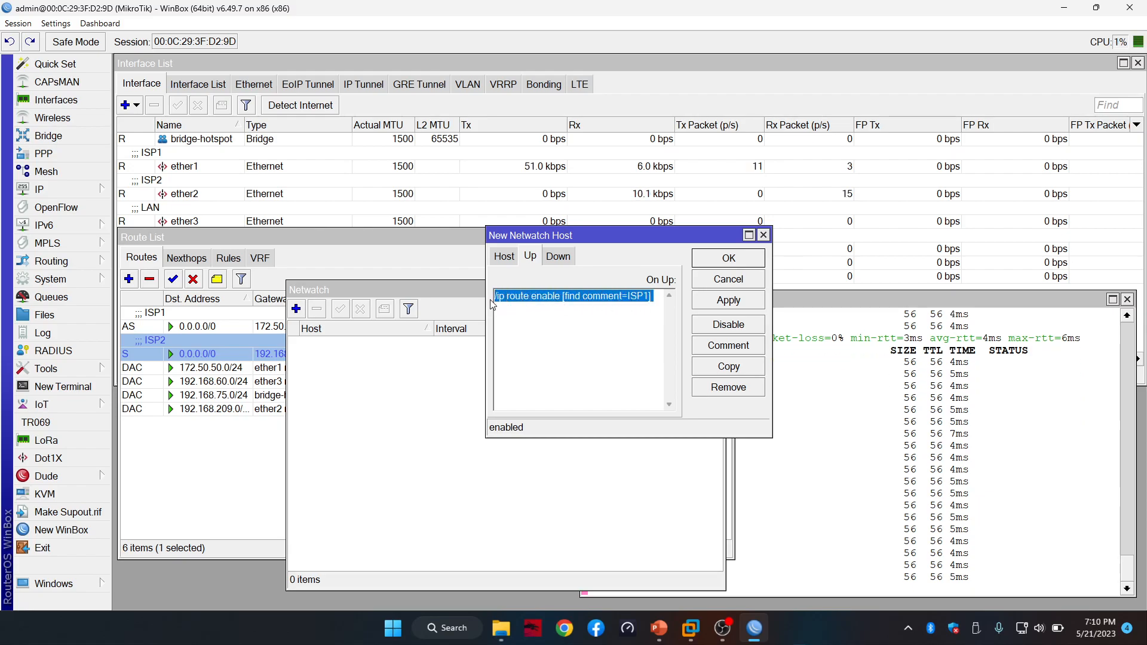
Set On Down to the same command with disable, then apply and save the host
{"action": "left_click", "coordinate": [561, 258]}
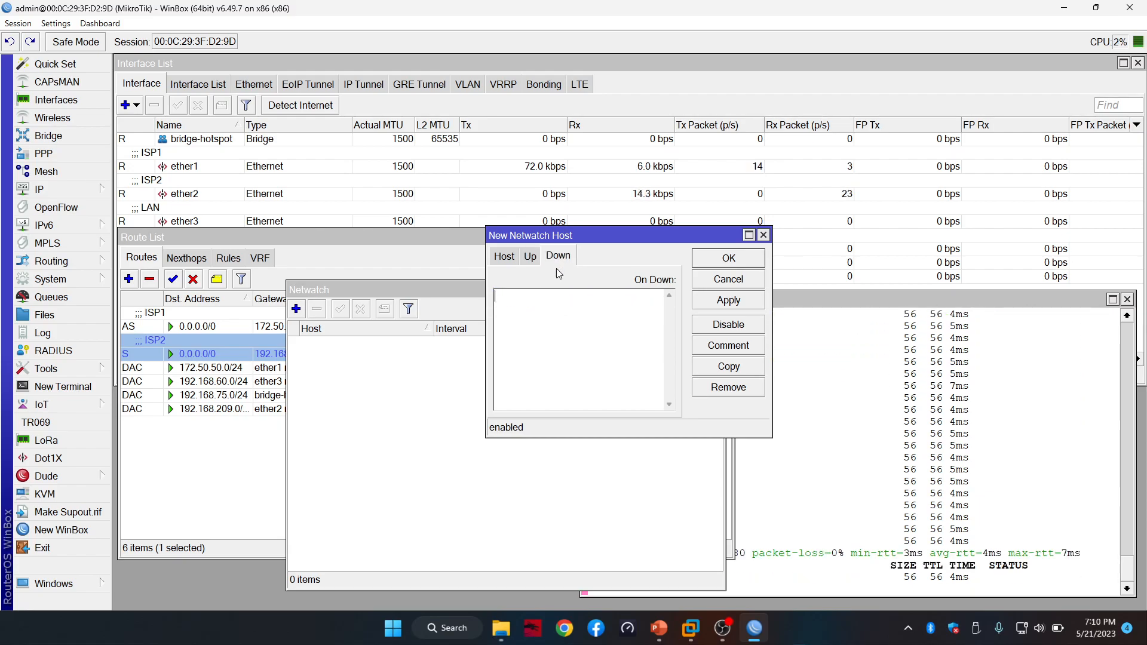
{"action": "left_click", "coordinate": [550, 306]}
{"action": "key", "text": "ctrl+v"}
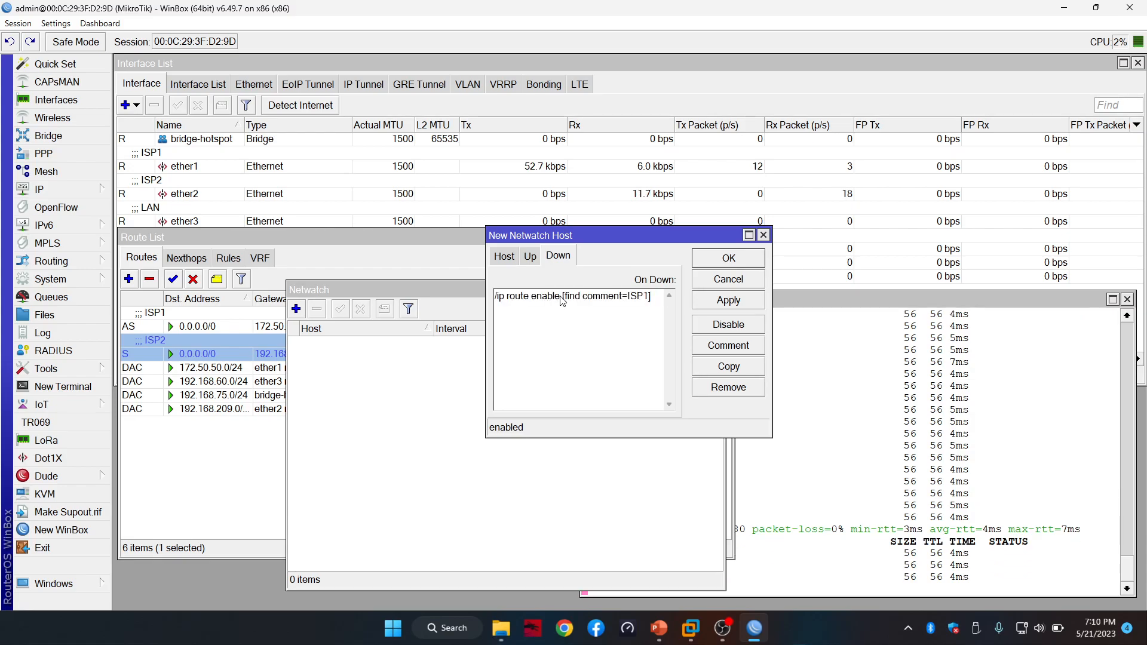
{"action": "key", "text": "BackSpace"}
{"action": "key", "text": "BackSpace"}
{"action": "key", "text": "BackSpace"}
{"action": "key", "text": "BackSpace"}
{"action": "key", "text": "BackSpace"}
{"action": "key", "text": "BackSpace"}
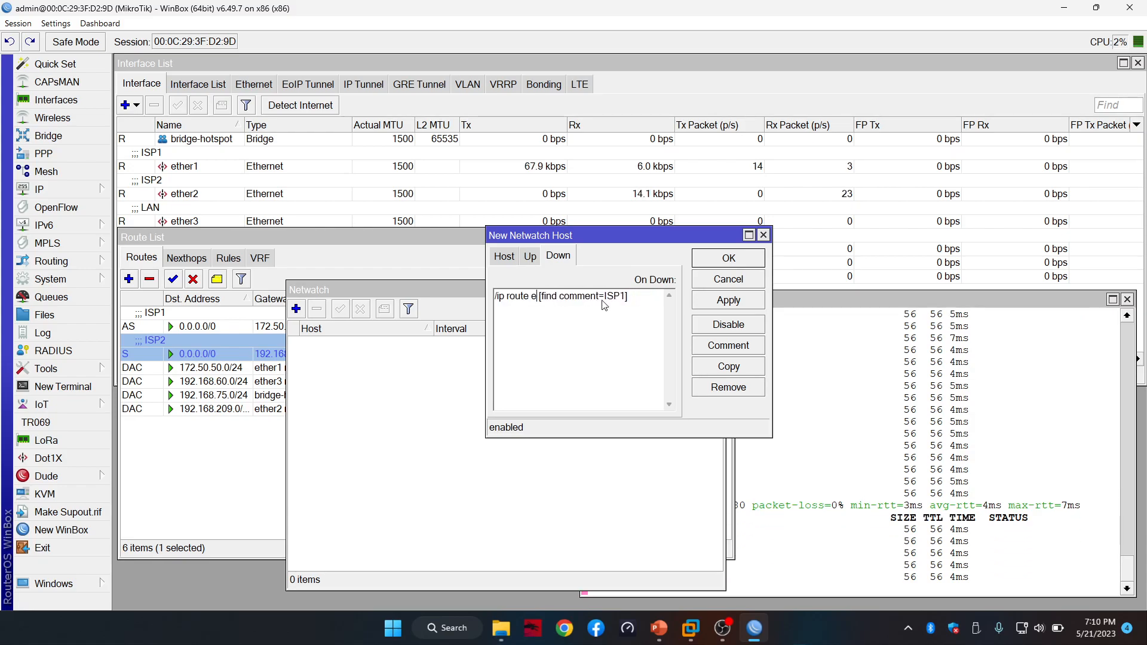
{"action": "type", "text": "disable"}
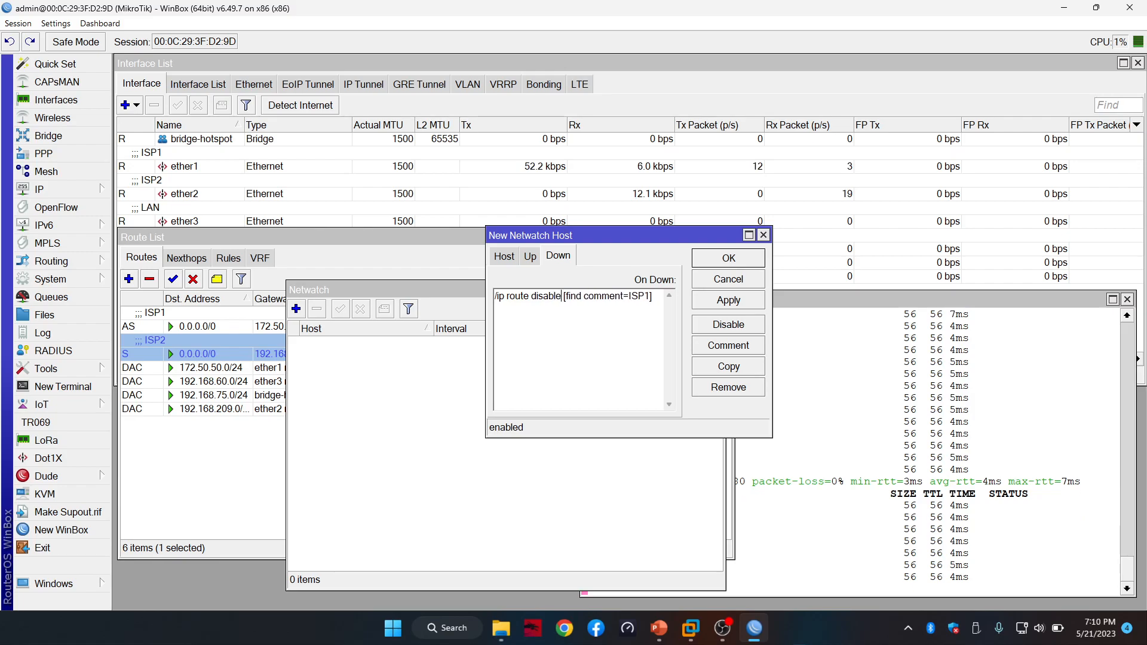
{"action": "left_click", "coordinate": [744, 302]}
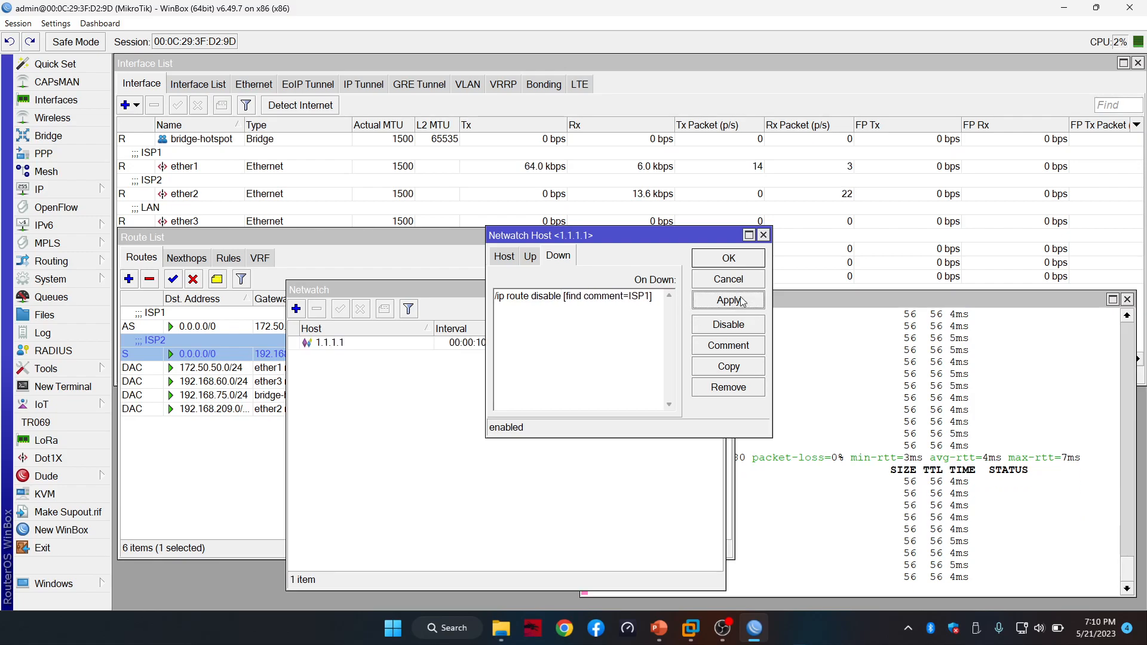
{"action": "left_click", "coordinate": [756, 263]}
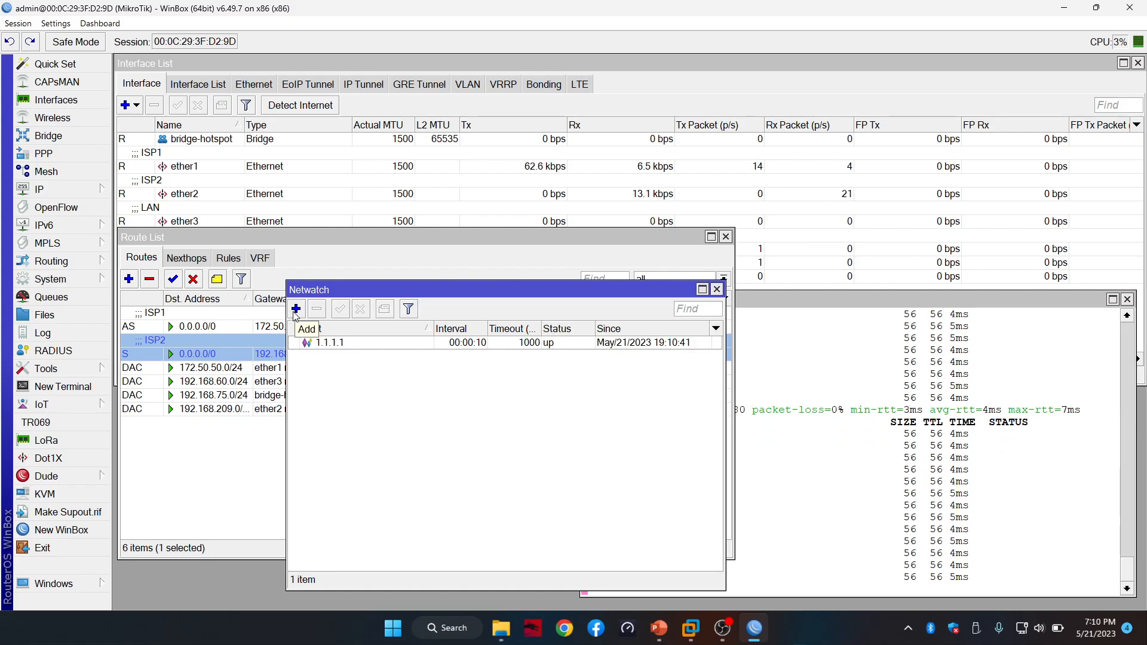
Add a second Netwatch host for 8.8.8.8 with a 00:00:10 interval
{"action": "left_click_drag", "start_coordinate": [323, 288], "coordinate": [414, 184]}
{"action": "left_click", "coordinate": [380, 205]}
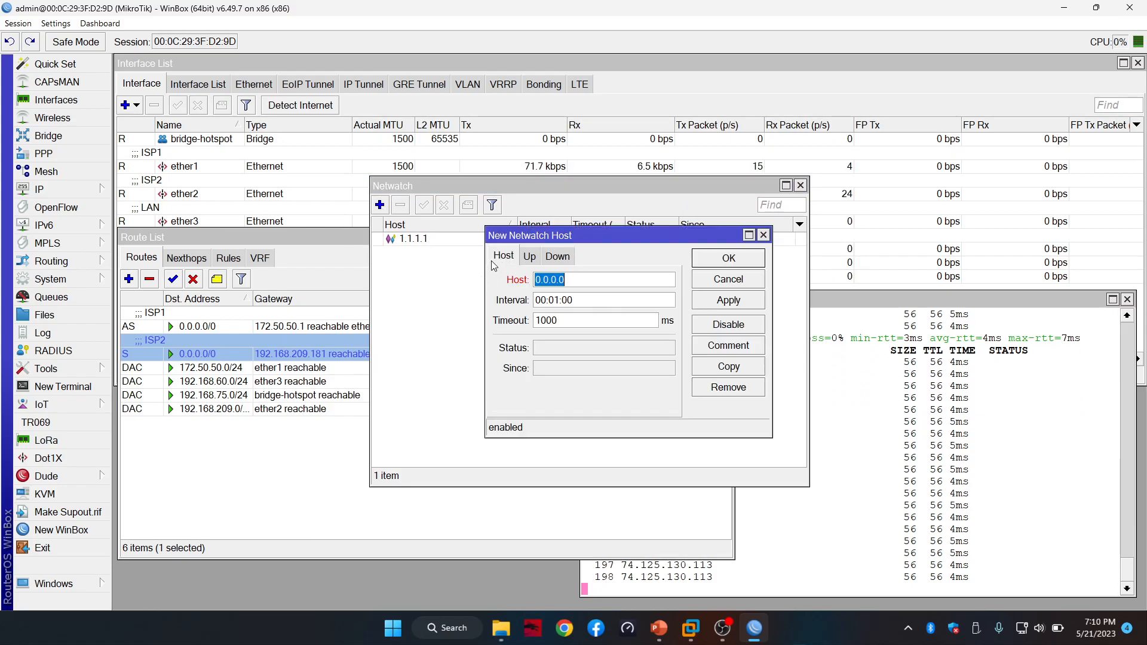
{"action": "type", "text": "8"}
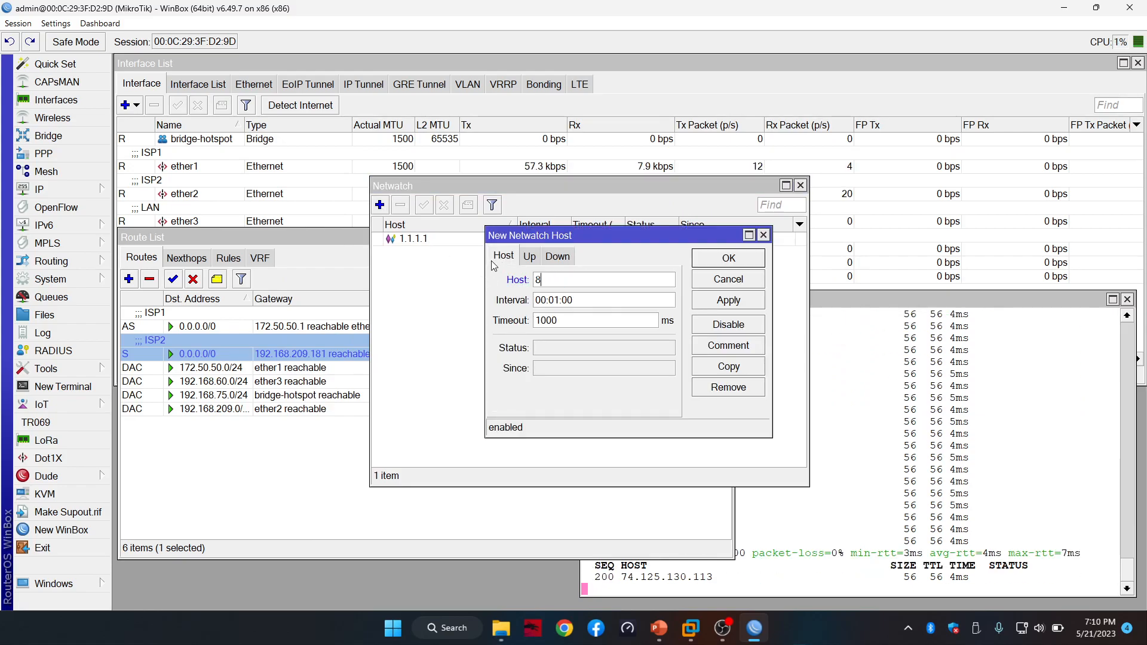
{"action": "type", "text": ".8.8.8"}
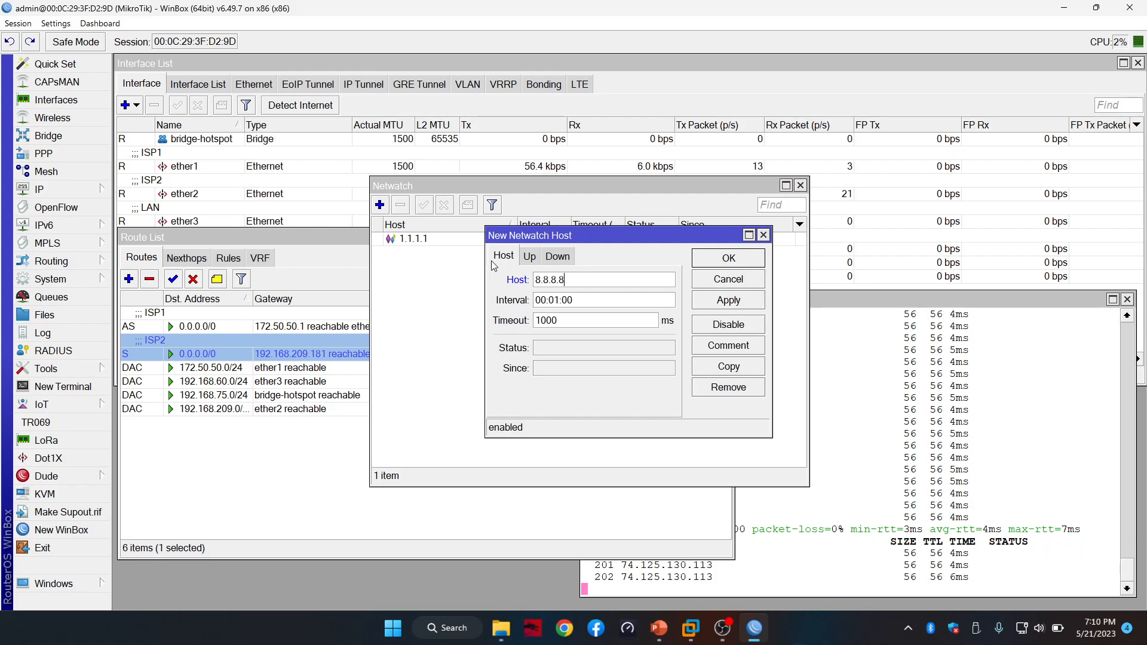
{"action": "key", "text": "Tab"}
{"action": "key", "text": "Left"}
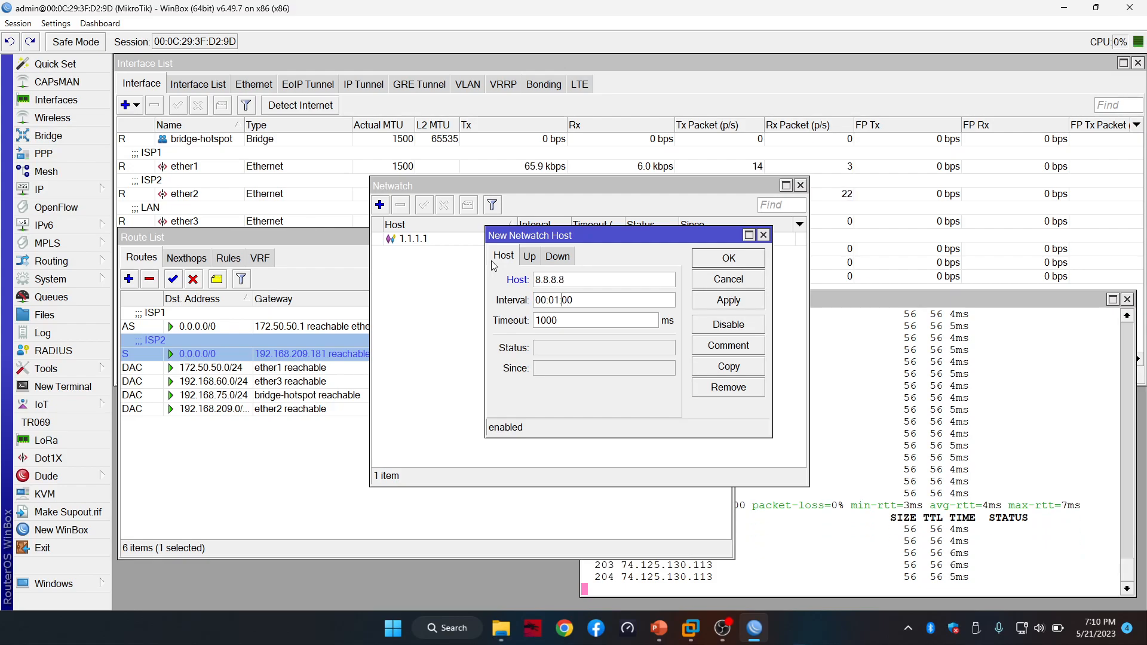
{"action": "key", "text": "BackSpace"}
{"action": "key", "text": "Right"}
{"action": "key", "text": "Right"}
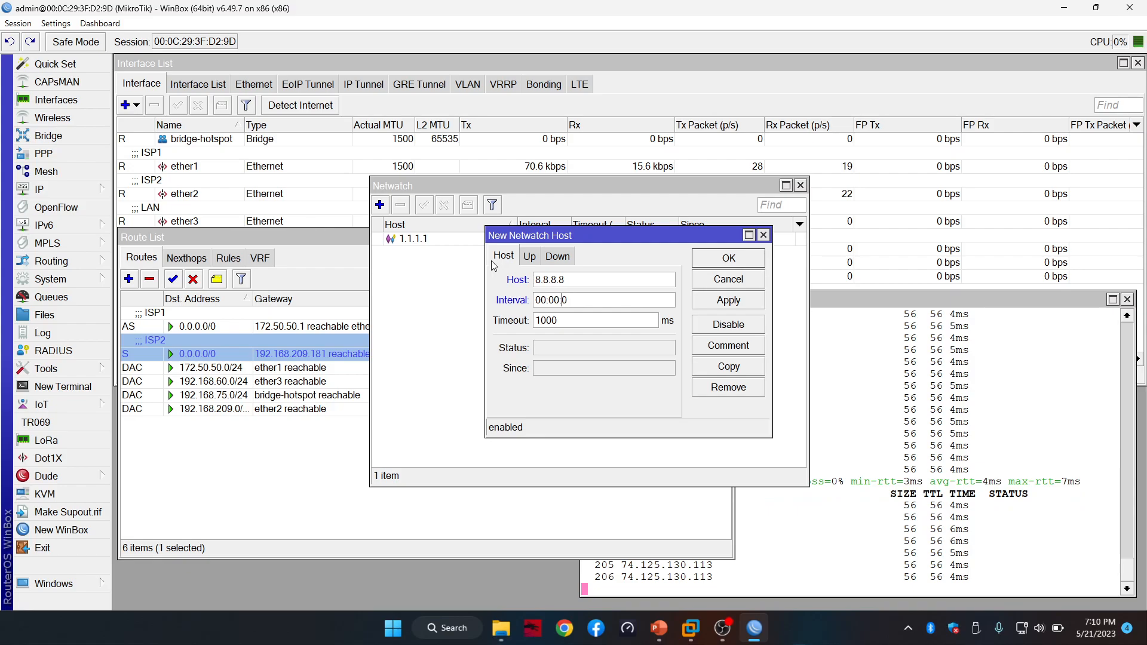
{"action": "type", "text": "1"}
Set its On Up script to '/ip route enable [find comment=ISP2]'
{"action": "left_click", "coordinate": [529, 257]}
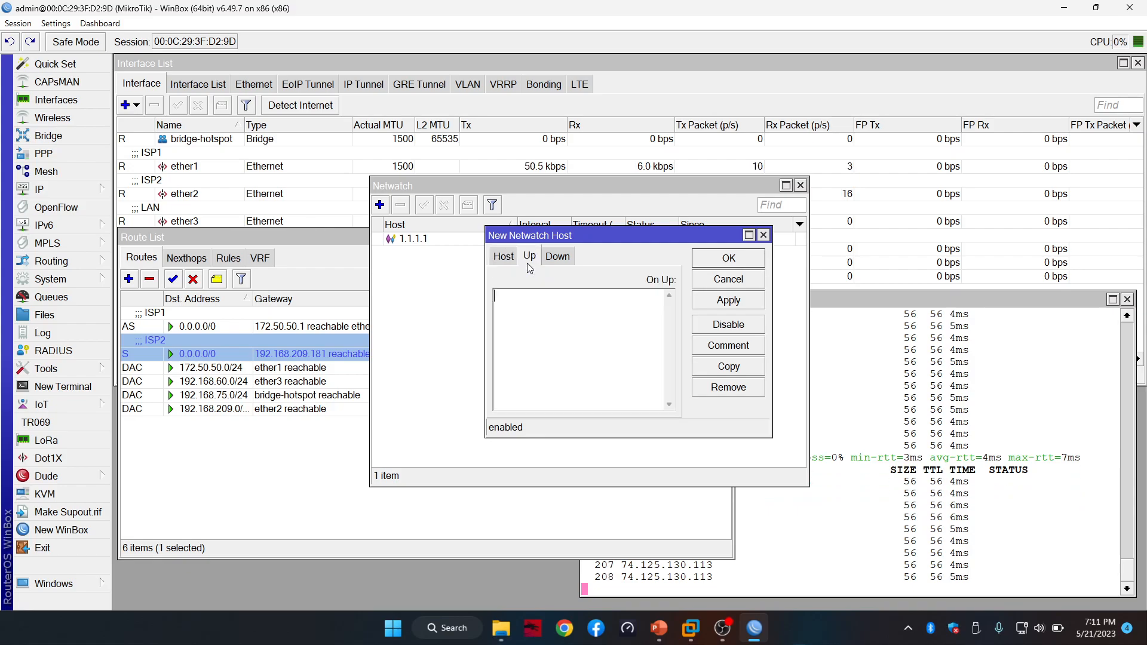
{"action": "left_click", "coordinate": [559, 297]}
{"action": "key", "text": "ctrl+v"}
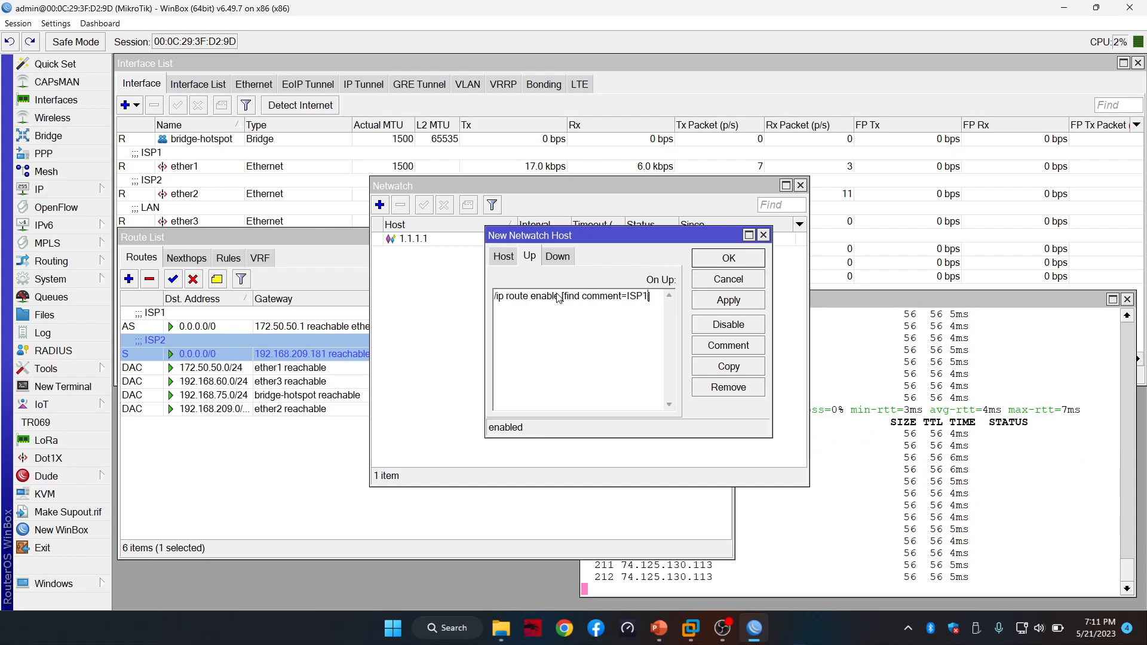
{"action": "key", "text": "Left"}
{"action": "key", "text": "Left"}
{"action": "key", "text": "Left"}
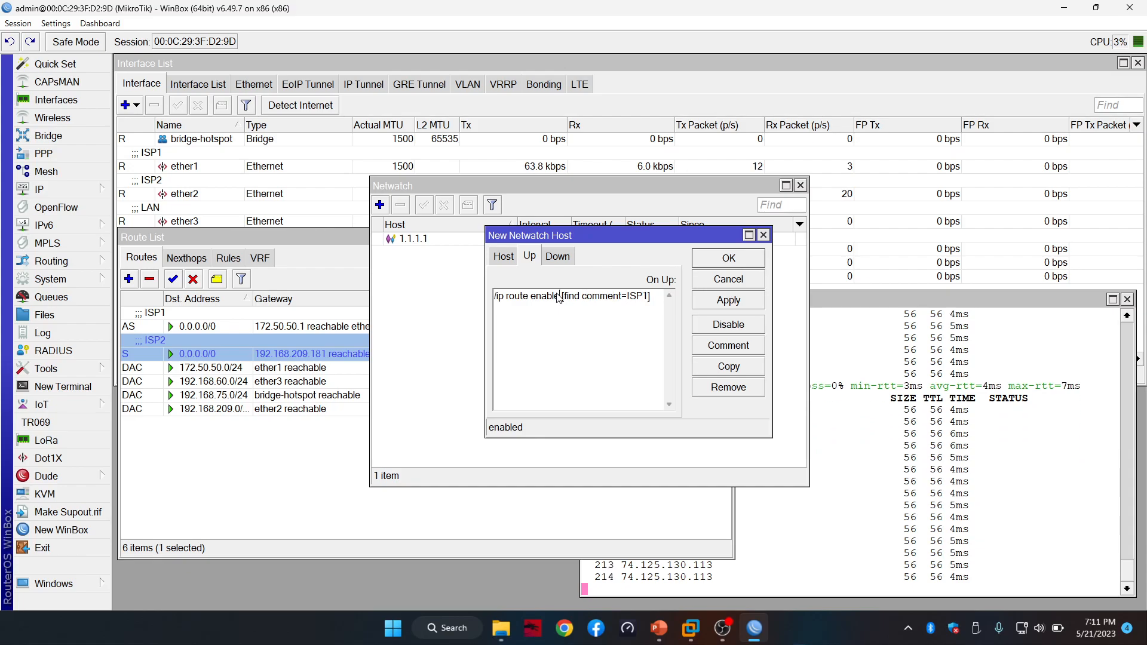
{"action": "key", "text": "Home"}
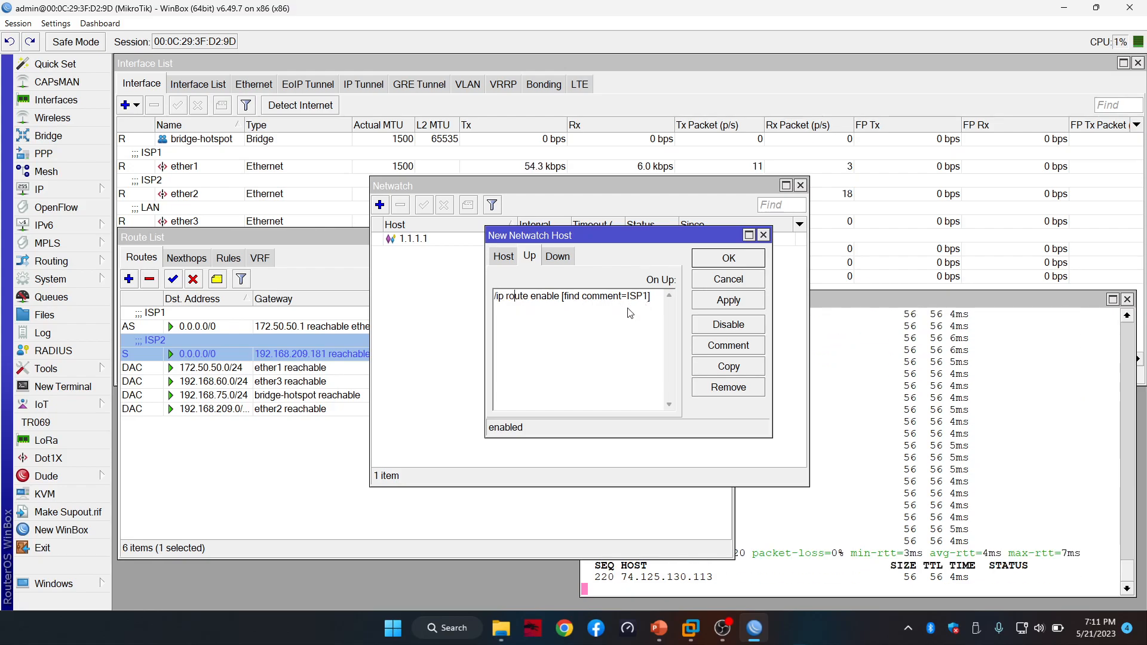
{"action": "key", "text": "Right"}
{"action": "key", "text": "Right"}
{"action": "key", "text": "Right"}
{"action": "key", "text": "Right"}
{"action": "key", "text": "Right"}
{"action": "key", "text": "Right"}
{"action": "key", "text": "Right"}
{"action": "key", "text": "Right"}
{"action": "key", "text": "Right"}
{"action": "key", "text": "Right"}
{"action": "key", "text": "Right"}
{"action": "key", "text": "Right"}
{"action": "key", "text": "Right"}
{"action": "key", "text": "Right"}
{"action": "key", "text": "Right"}
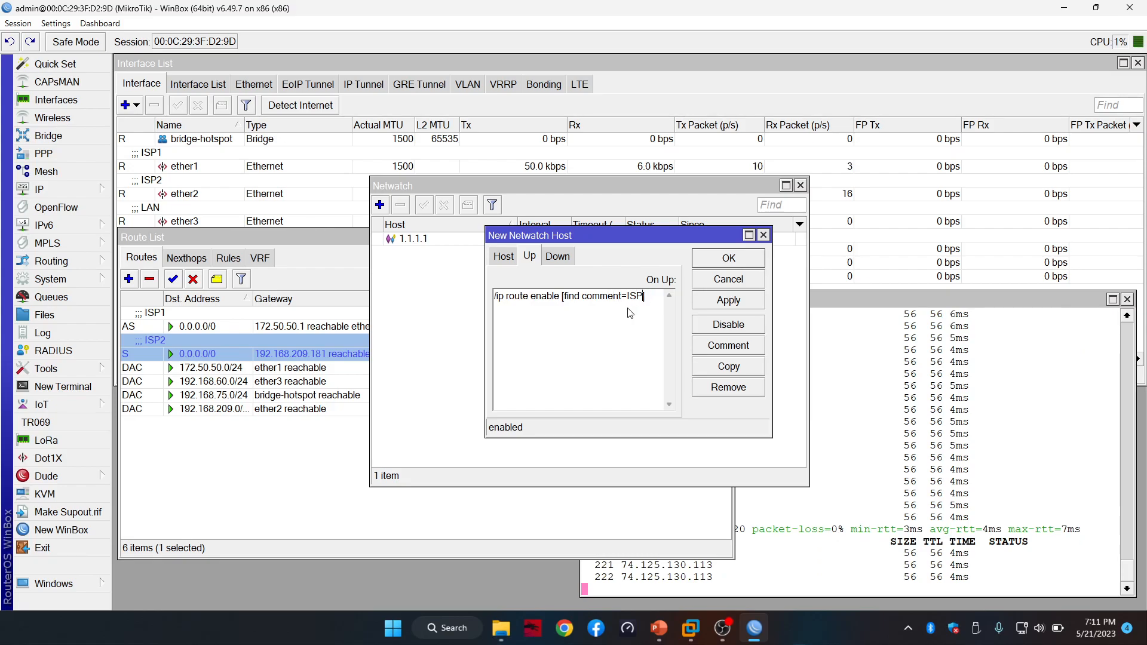
{"action": "type", "text": "2"}
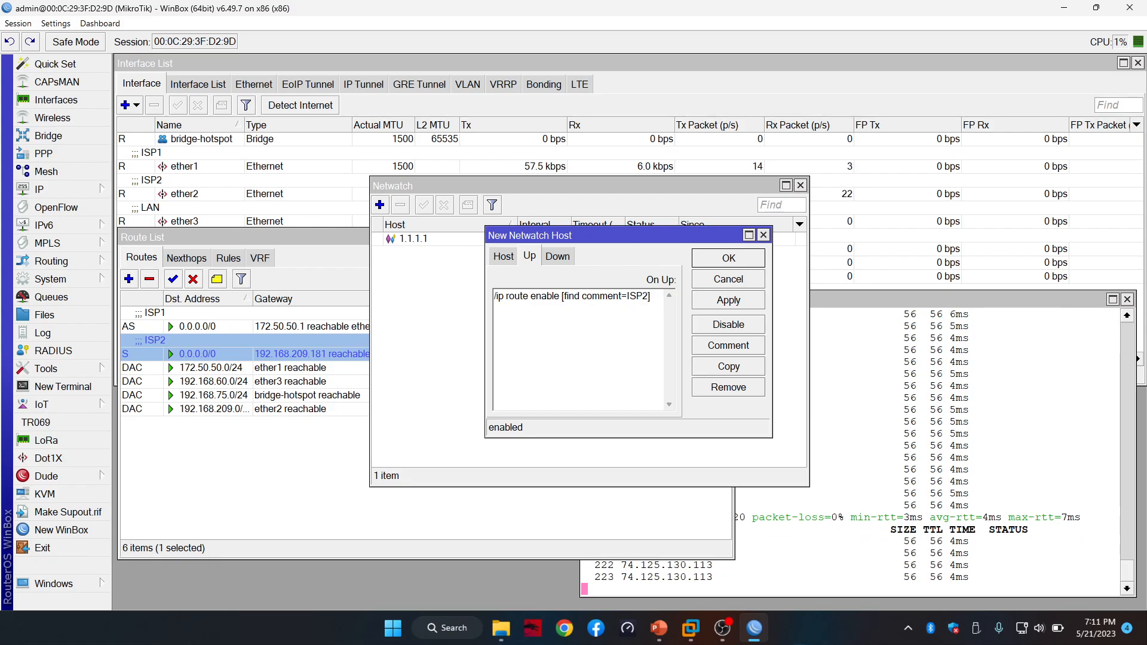
Set On Down to '/ip route disable [find comment=ISP2]', save the host, and move the list aside
{"action": "left_click", "coordinate": [558, 257]}
{"action": "left_click", "coordinate": [544, 304]}
{"action": "key", "text": "ctrl+v"}
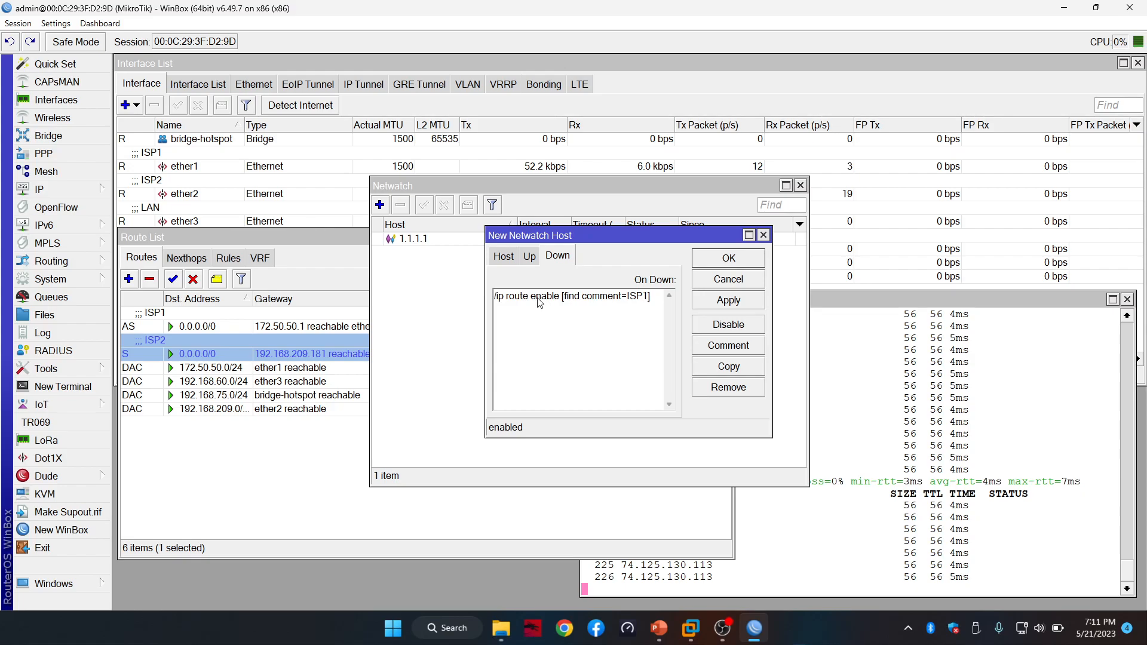
{"action": "key", "text": "Left"}
{"action": "key", "text": "Left"}
{"action": "key", "text": "Left"}
{"action": "key", "text": "Left"}
{"action": "key", "text": "Left"}
{"action": "key", "text": "Left"}
{"action": "key", "text": "Left"}
{"action": "key", "text": "Left"}
{"action": "key", "text": "Left"}
{"action": "key", "text": "Left"}
{"action": "key", "text": "Left"}
{"action": "key", "text": "Left"}
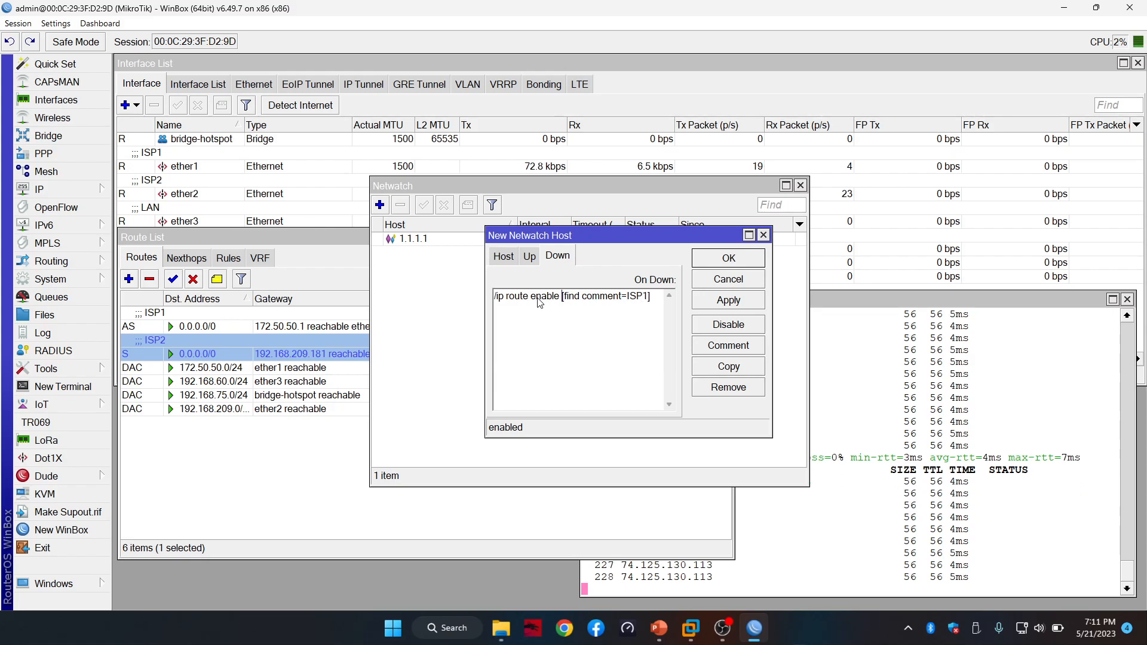
{"action": "key", "text": "BackSpace"}
{"action": "key", "text": "BackSpace"}
{"action": "key", "text": "BackSpace"}
{"action": "key", "text": "BackSpace"}
{"action": "key", "text": "BackSpace"}
{"action": "key", "text": "BackSpace"}
{"action": "type", "text": "dias"}
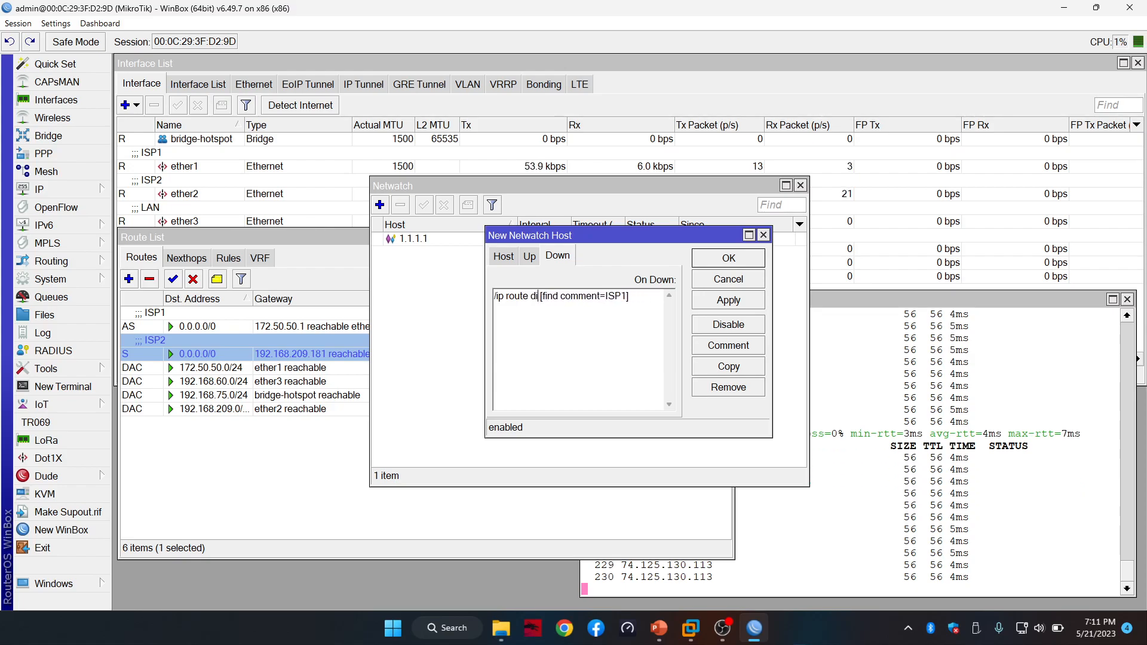
{"action": "key", "text": "BackSpace"}
{"action": "key", "text": "BackSpace"}
{"action": "type", "text": "sable"}
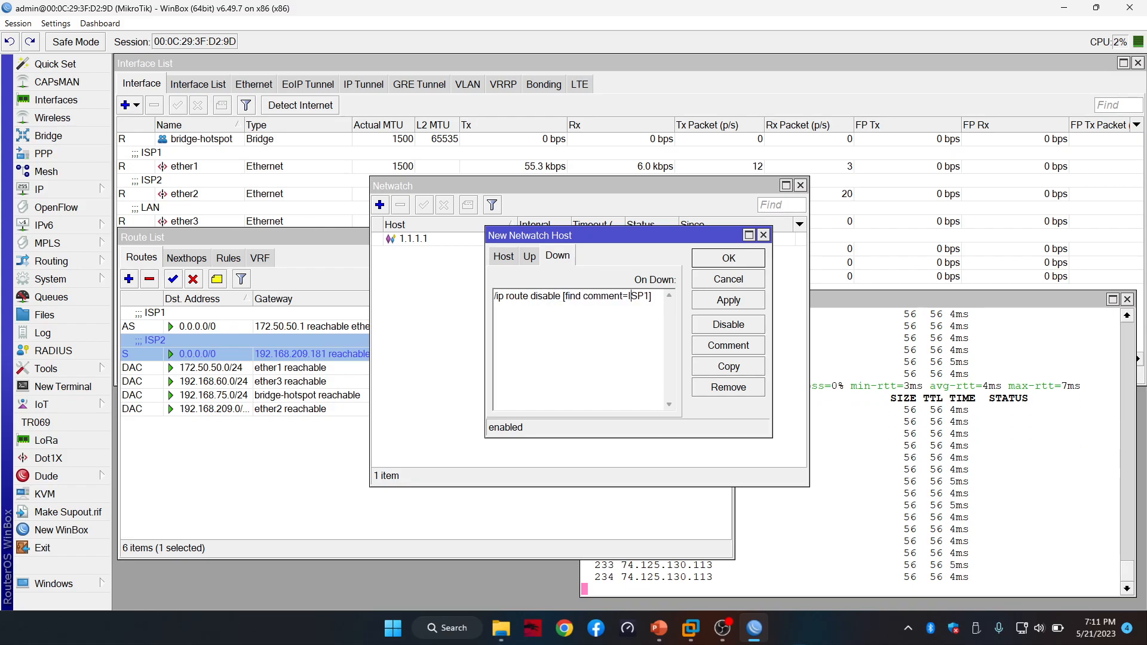
{"action": "key", "text": "BackSpace"}
{"action": "type", "text": "2"}
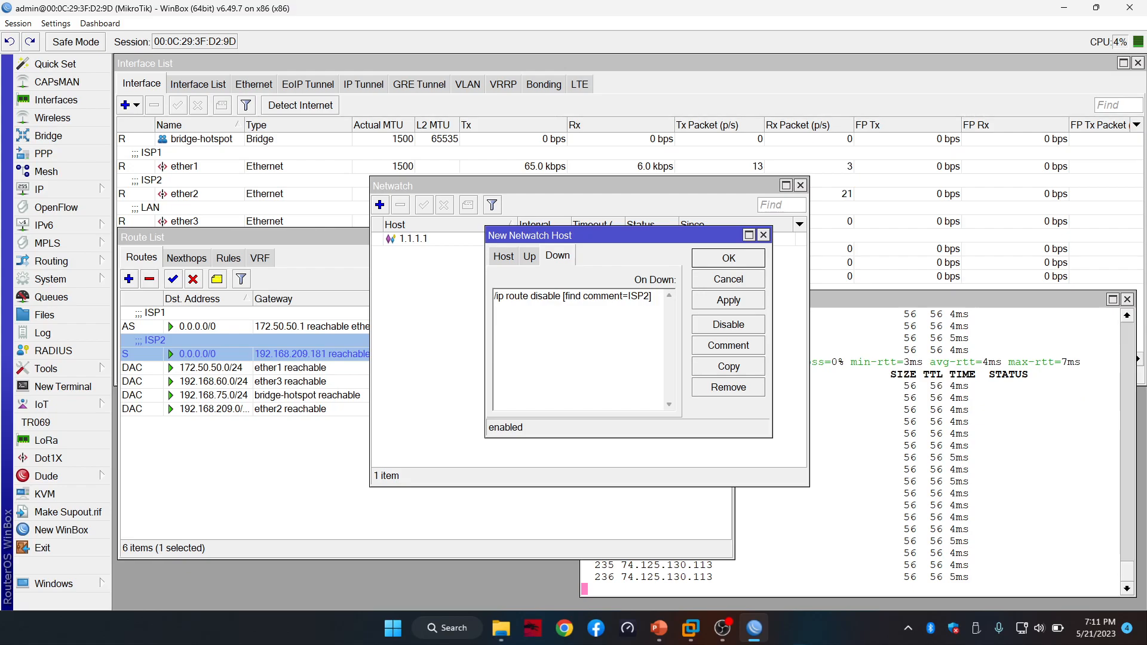
{"action": "left_click", "coordinate": [747, 302]}
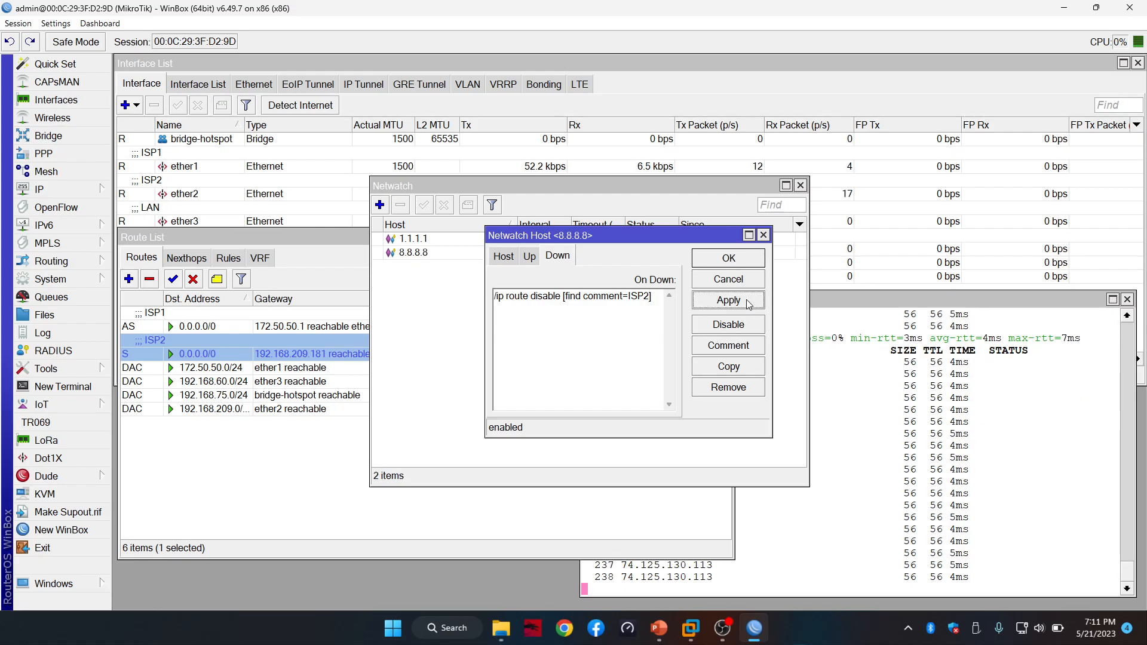
{"action": "left_click", "coordinate": [741, 260]}
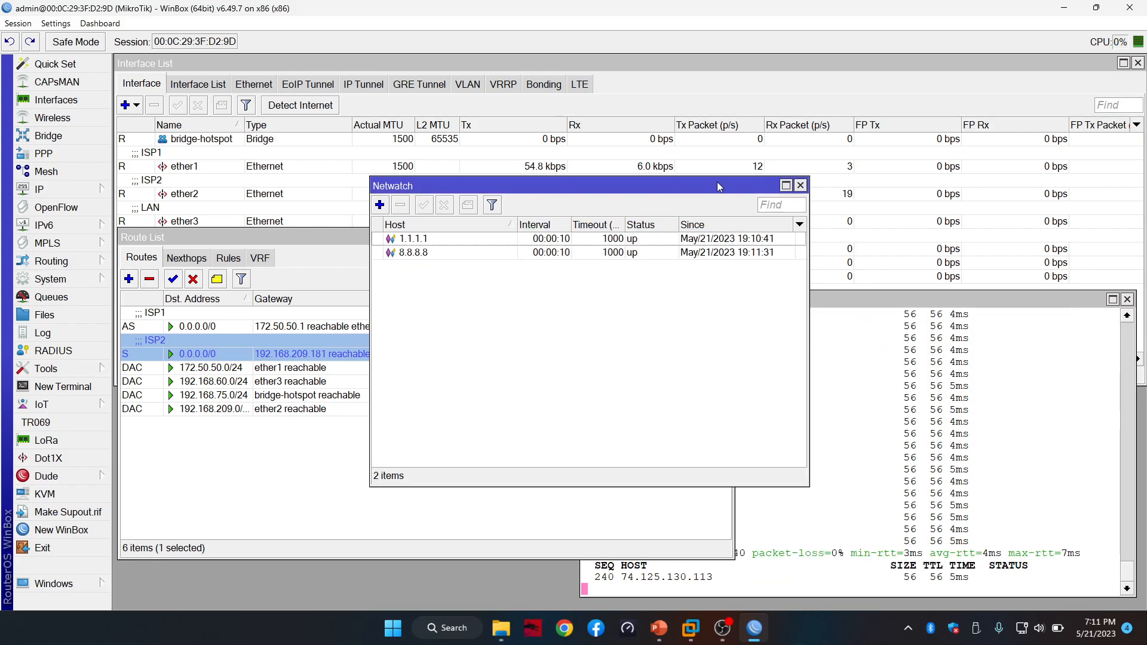
{"action": "left_click_drag", "start_coordinate": [718, 185], "coordinate": [1031, 95]}
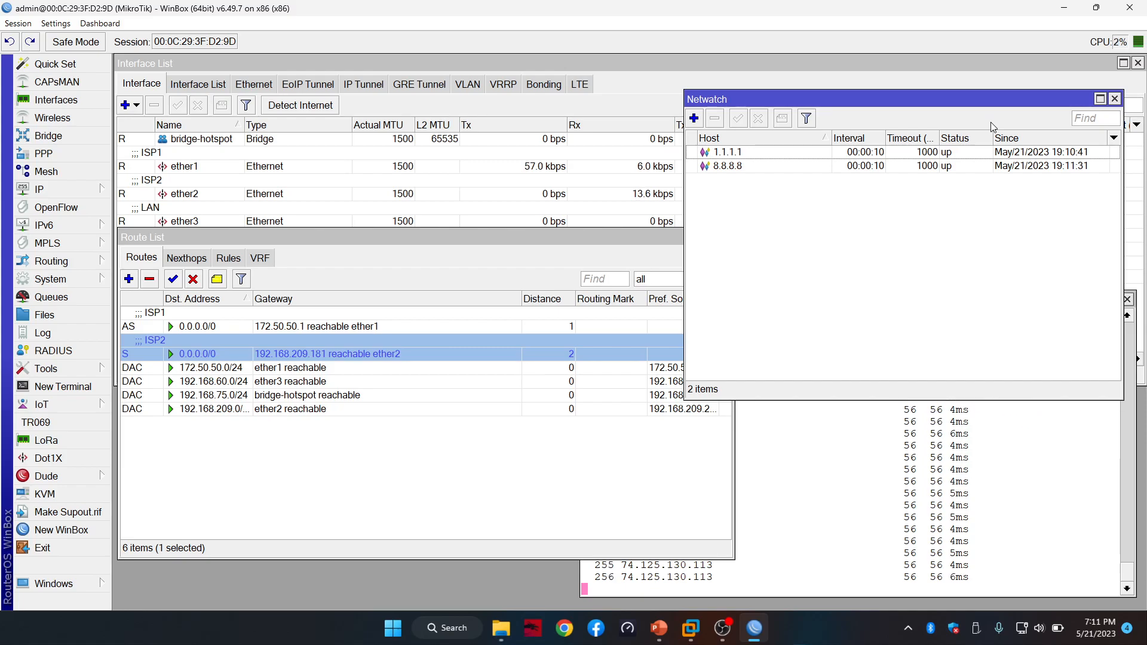
Move the Netwatch window slightly lower in the upper right of the screen
{"action": "left_click_drag", "start_coordinate": [990, 95], "coordinate": [1000, 162]}
Disable both the 1.1.1.1 and 8.8.8.8 Netwatch hosts
{"action": "left_click", "coordinate": [478, 191]}
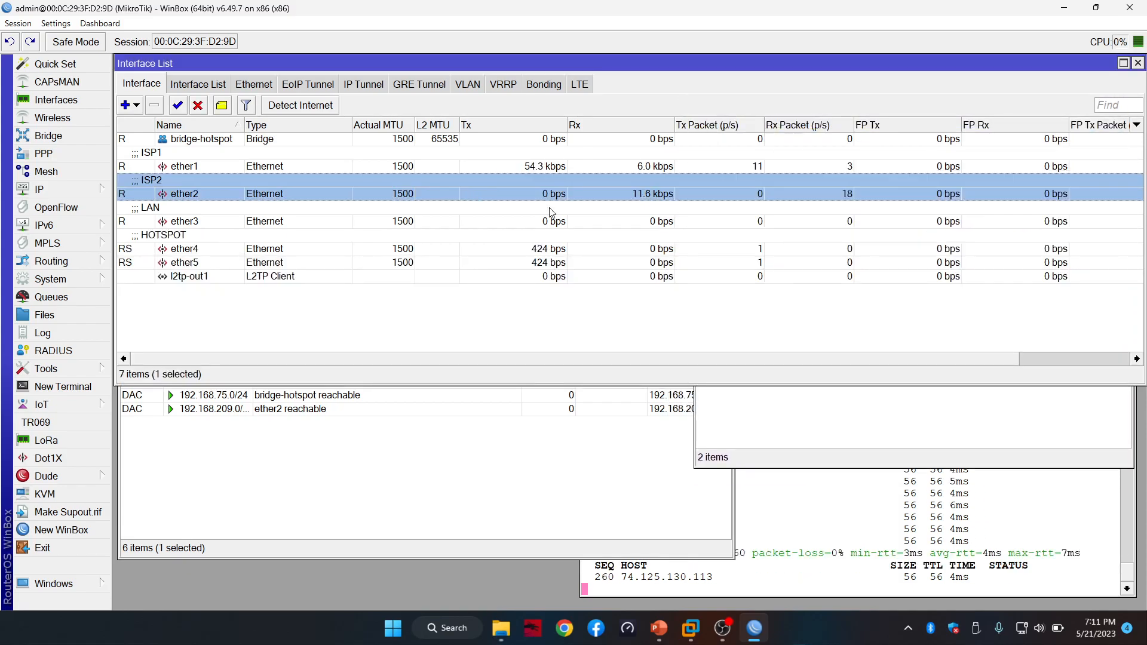
{"action": "left_click", "coordinate": [858, 461]}
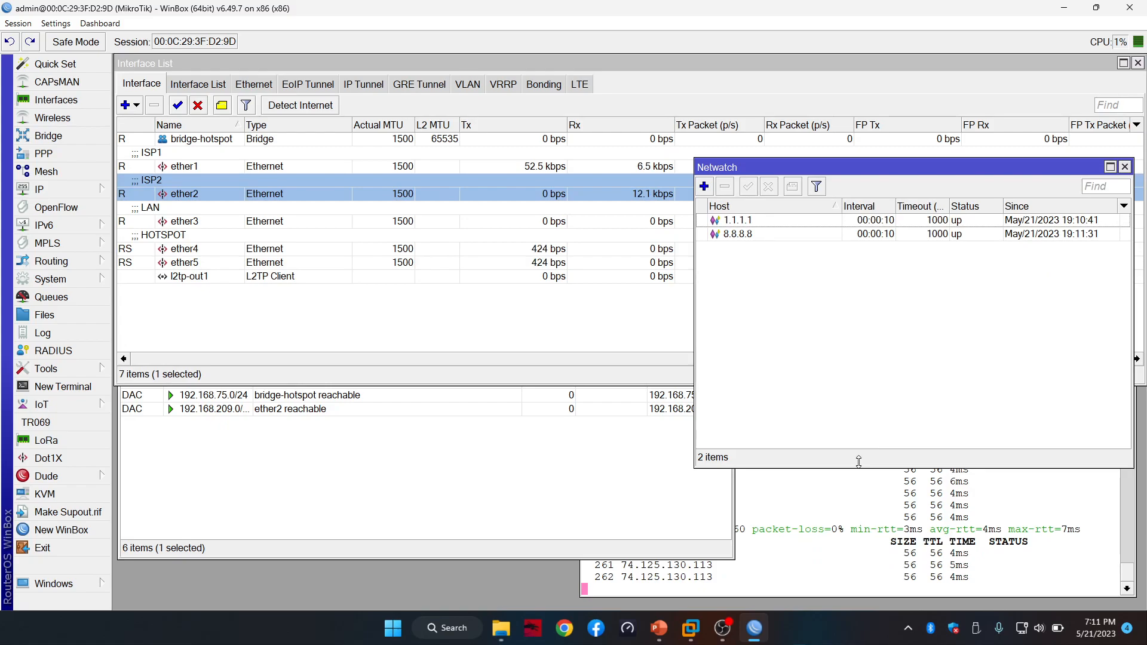
{"action": "left_click", "coordinate": [575, 507]}
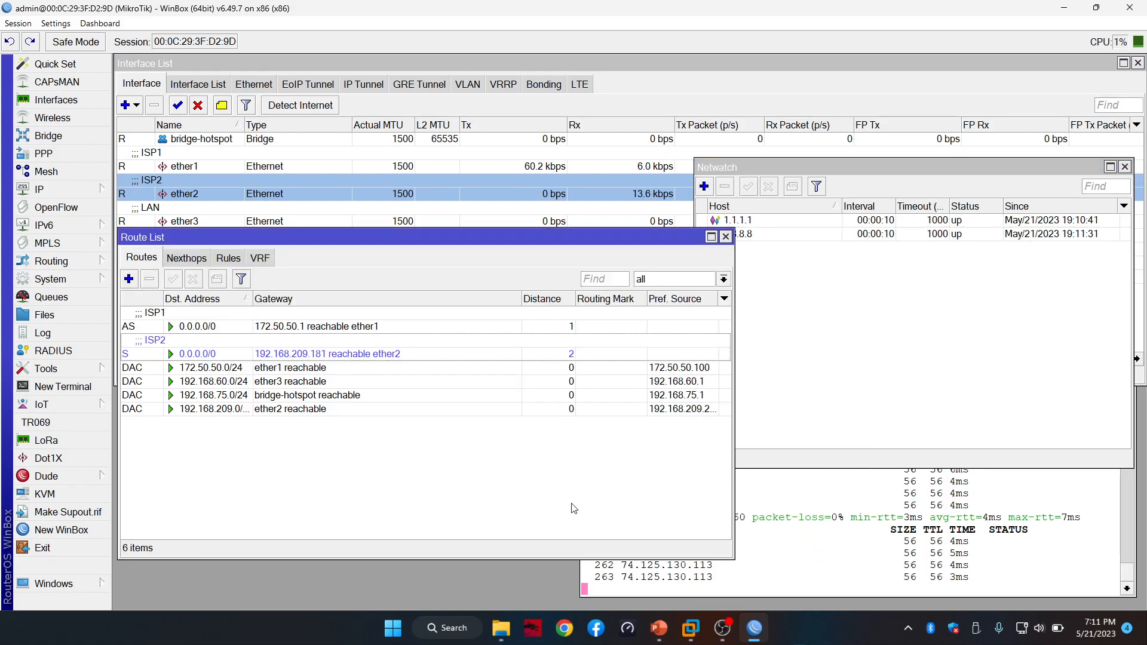
{"action": "left_click", "coordinate": [801, 464]}
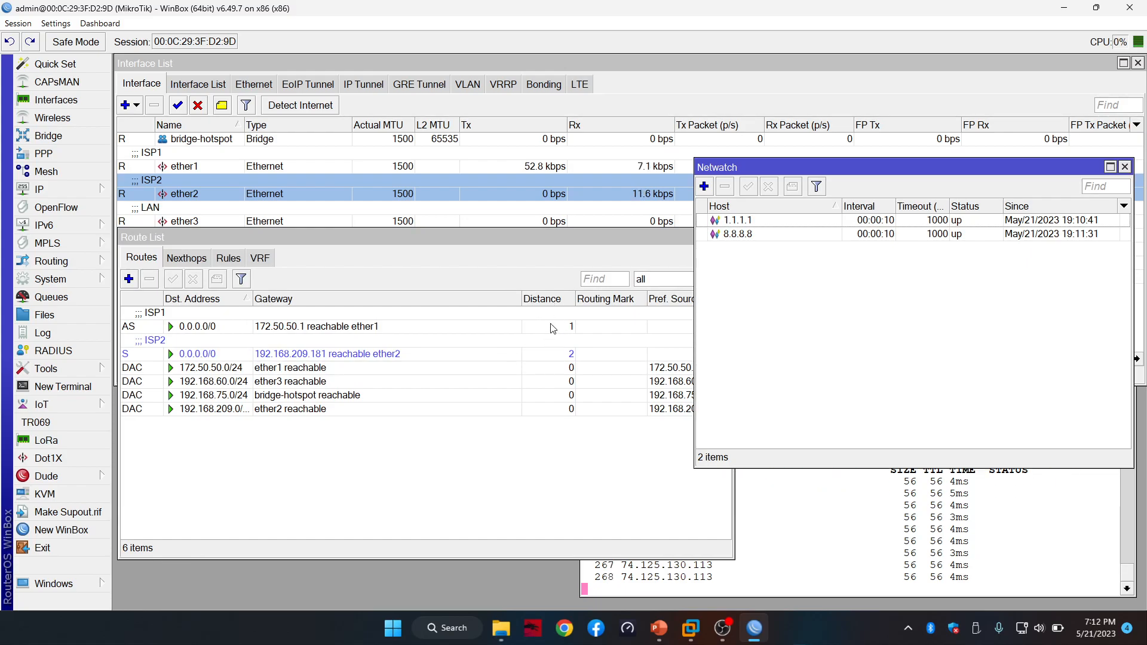
{"action": "left_click", "coordinate": [812, 225]}
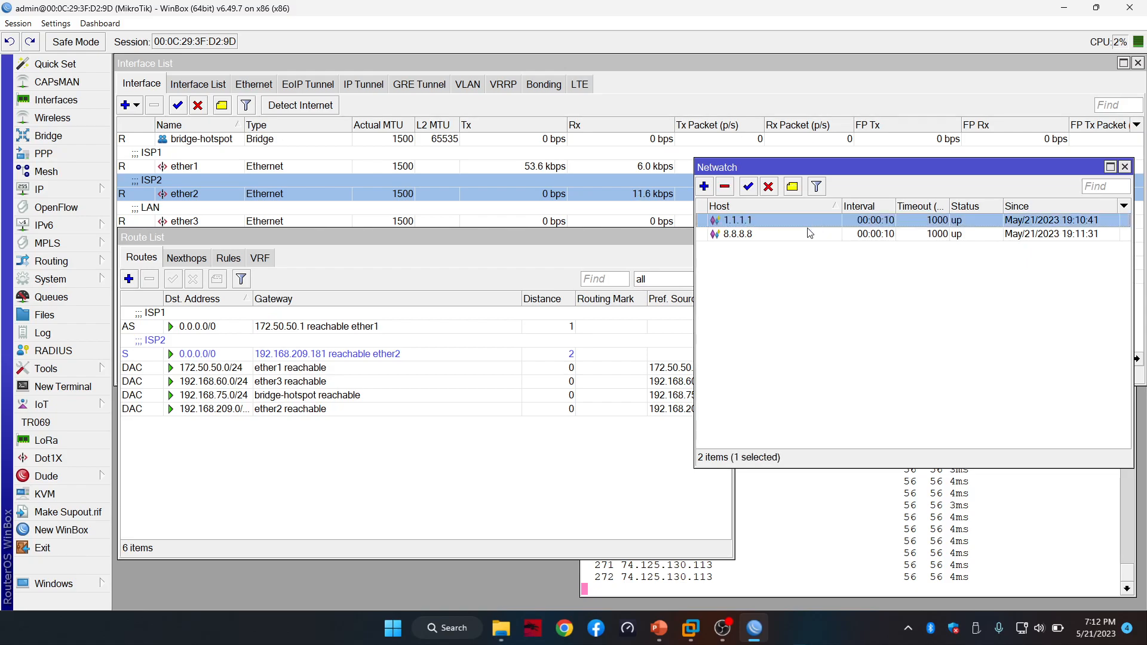
{"action": "left_click", "coordinate": [807, 233], "text": "shift"}
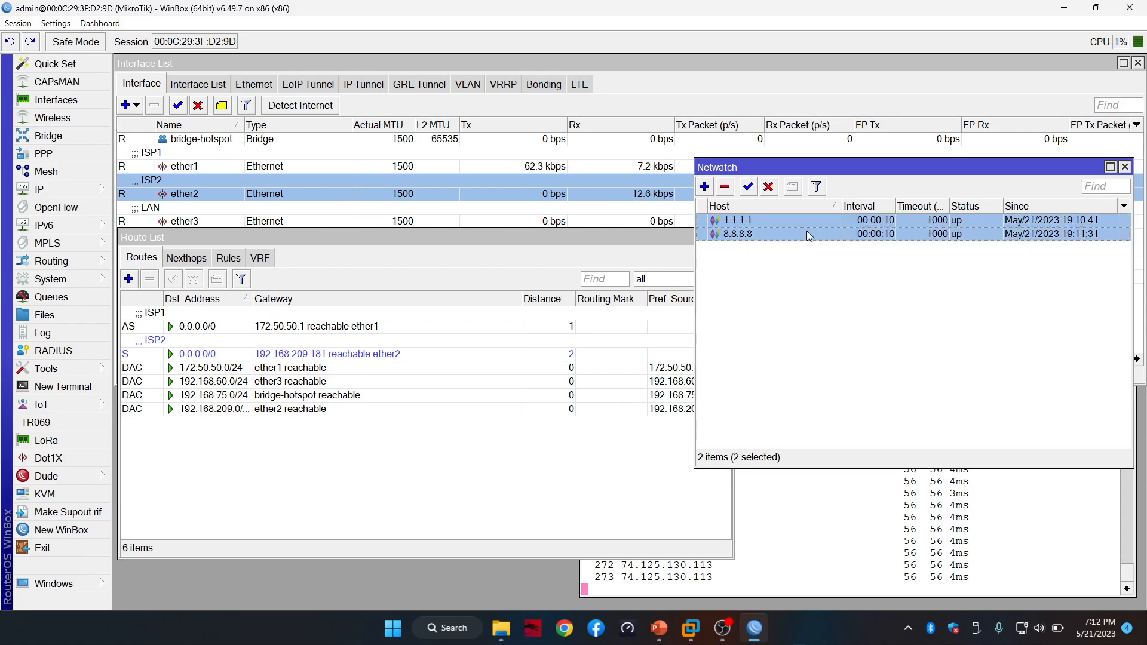
{"action": "left_click", "coordinate": [769, 187]}
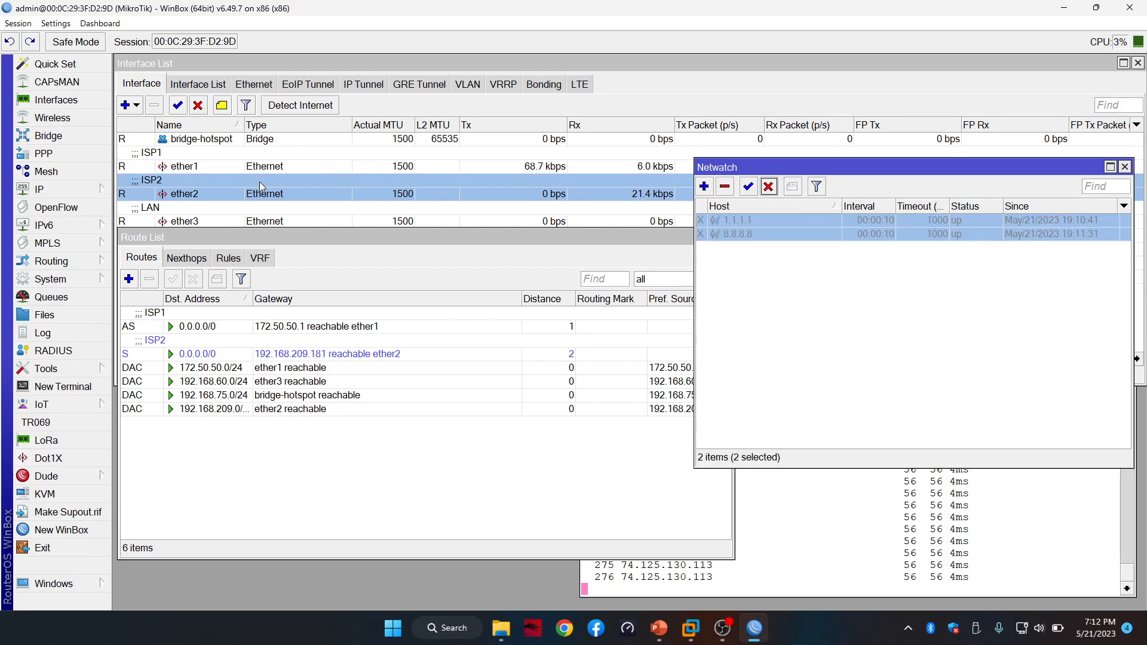
Disable the ether2 ISP2 interface and bring the route list forward
{"action": "left_click", "coordinate": [260, 186]}
{"action": "left_click", "coordinate": [198, 106]}
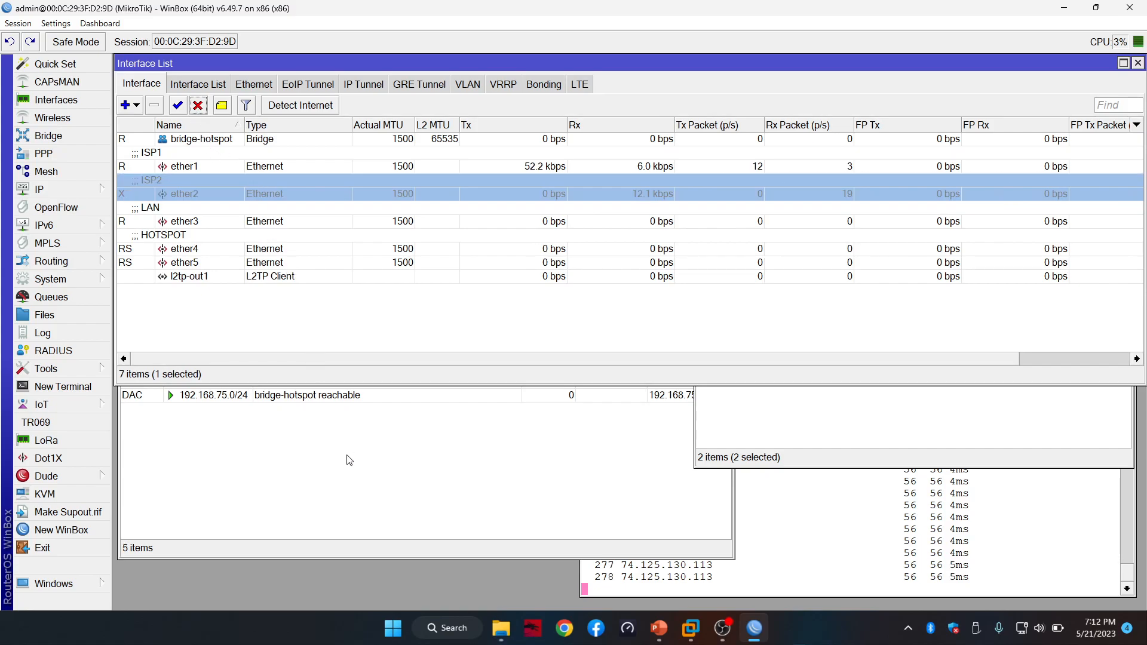
{"action": "left_click", "coordinate": [491, 492]}
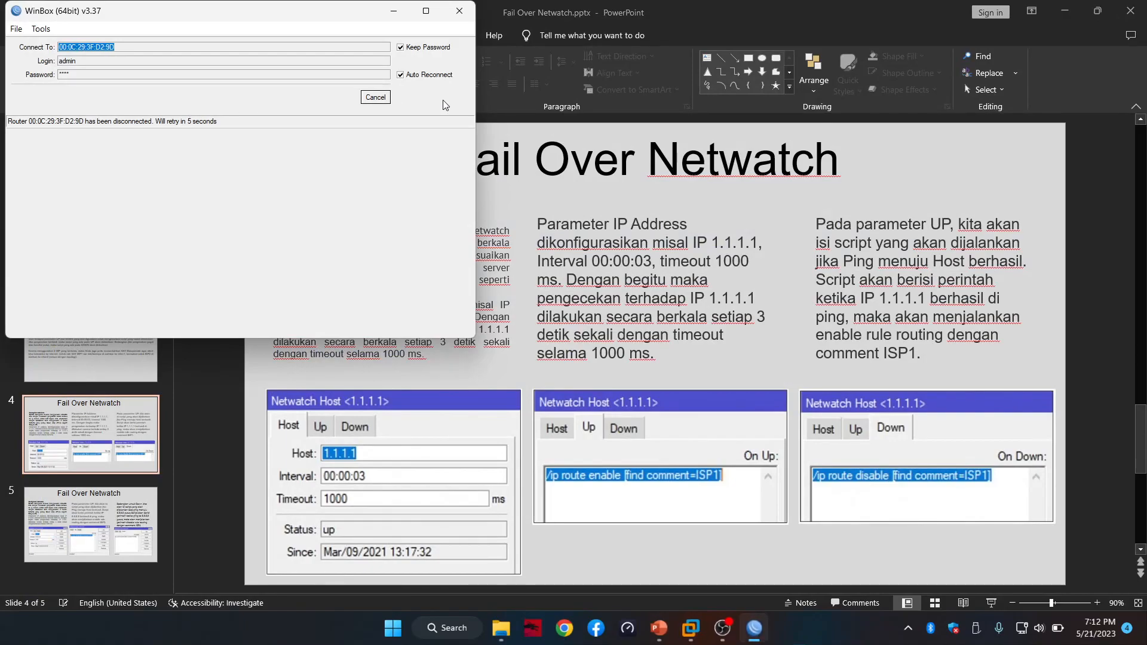
Reconnect to the router, re-enable ether2 and disable the ether1 ISP1 interface
{"action": "left_click", "coordinate": [382, 102]}
{"action": "left_click", "coordinate": [381, 100]}
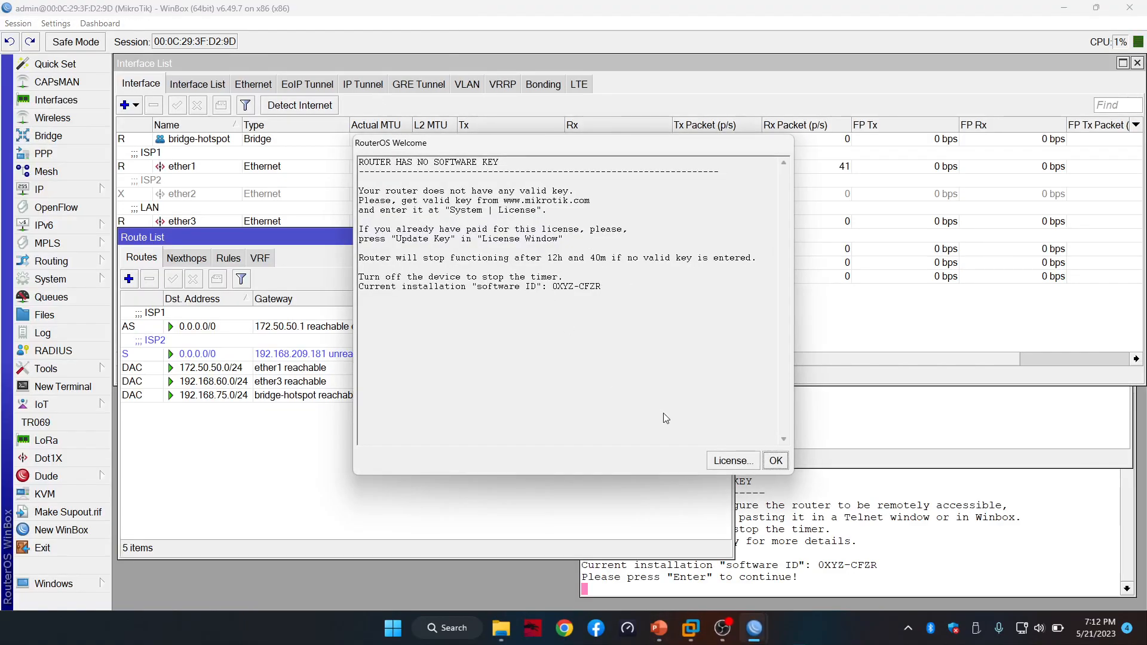
{"action": "left_click", "coordinate": [785, 458]}
{"action": "left_click", "coordinate": [182, 194]}
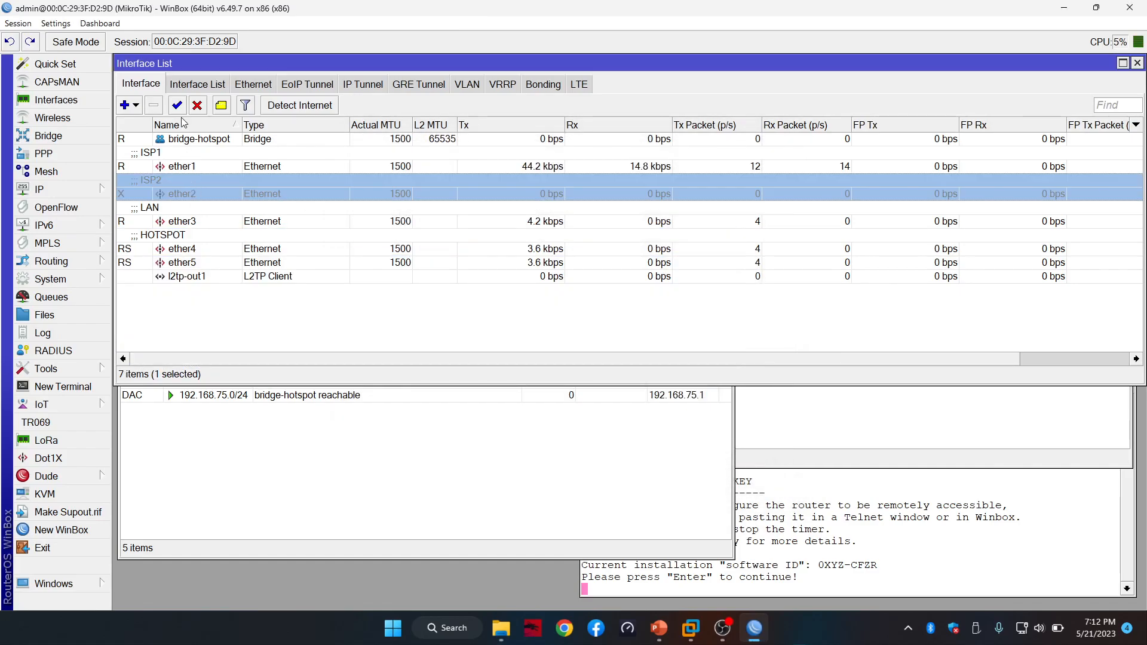
{"action": "left_click", "coordinate": [179, 106]}
{"action": "left_click", "coordinate": [198, 166]}
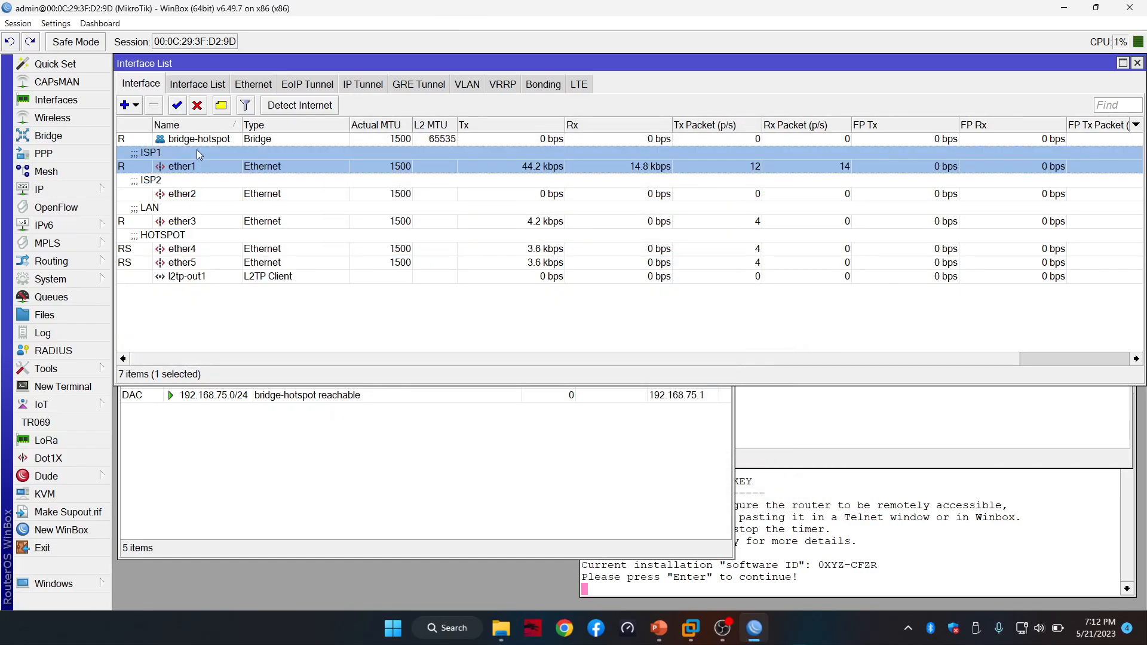
{"action": "left_click", "coordinate": [199, 106]}
{"action": "left_click", "coordinate": [452, 460]}
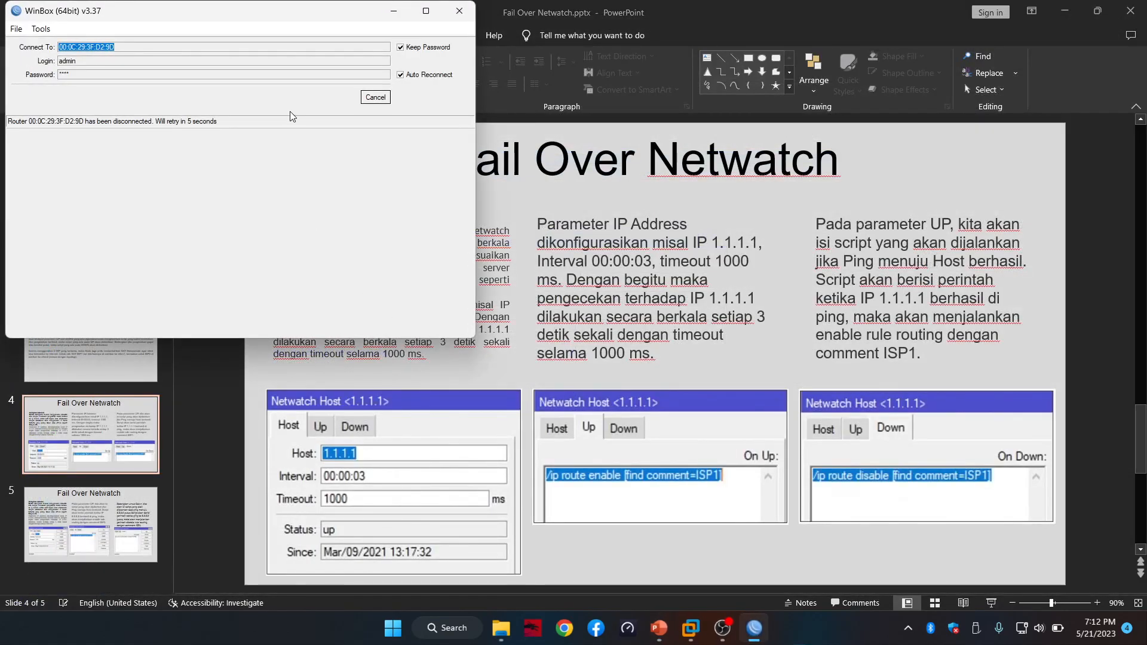
Reconnect through the listed neighbour router and dismiss the license notice
{"action": "left_click", "coordinate": [365, 100]}
{"action": "left_click", "coordinate": [376, 98]}
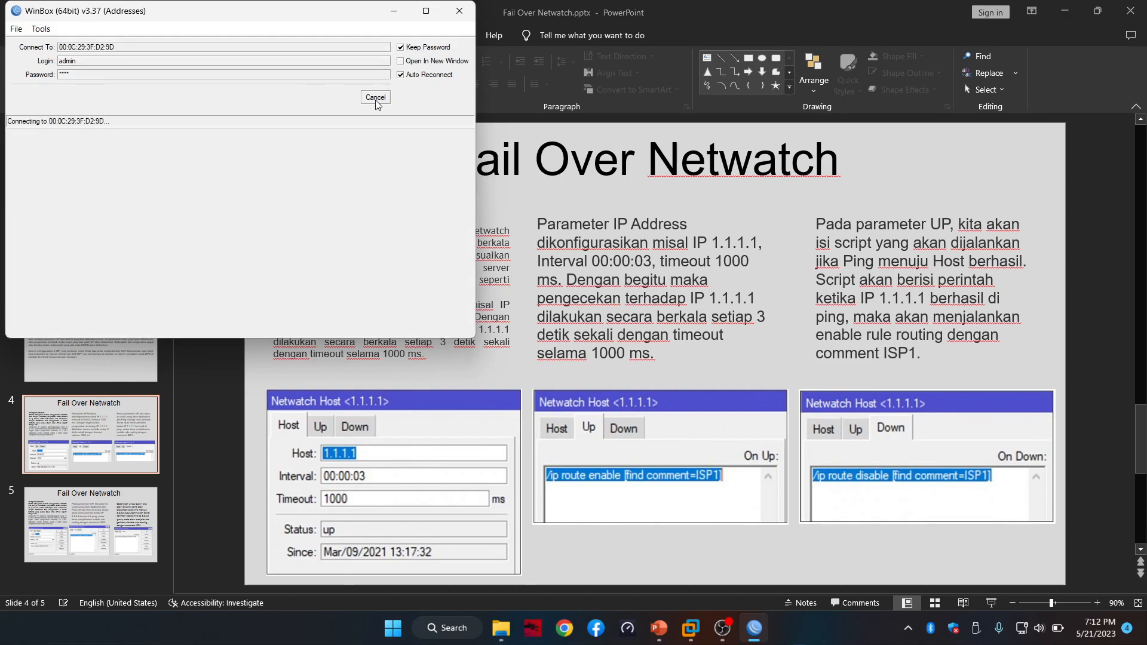
{"action": "left_click", "coordinate": [375, 97]}
{"action": "left_click", "coordinate": [375, 97]}
{"action": "left_click", "coordinate": [376, 97]}
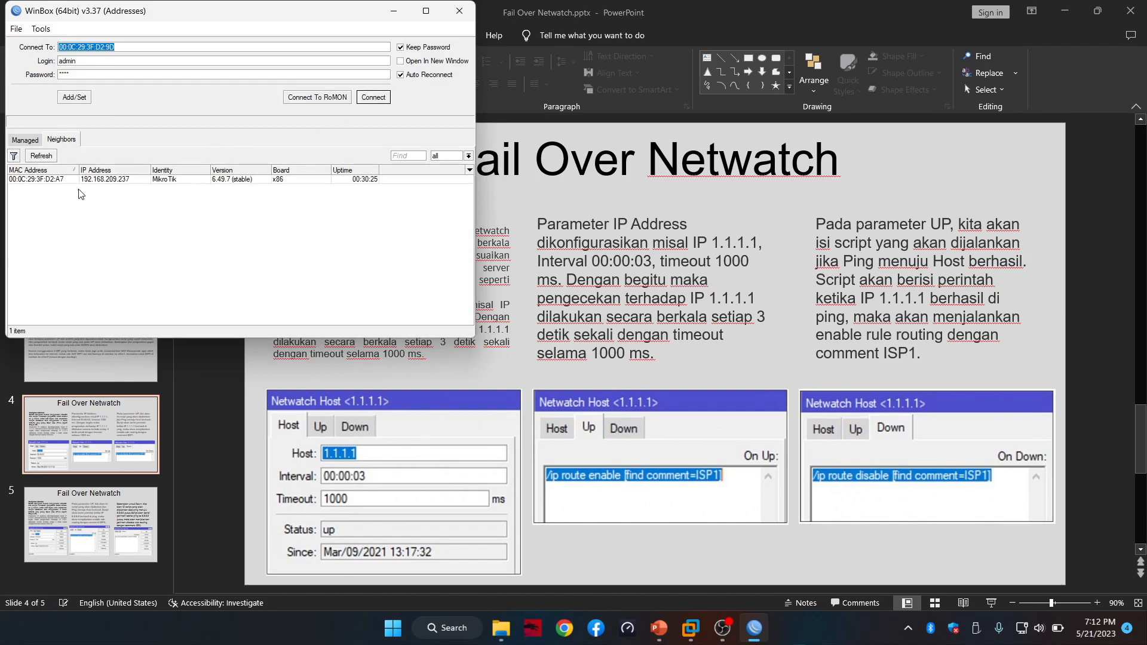
{"action": "left_click", "coordinate": [53, 181]}
{"action": "left_click", "coordinate": [373, 97]}
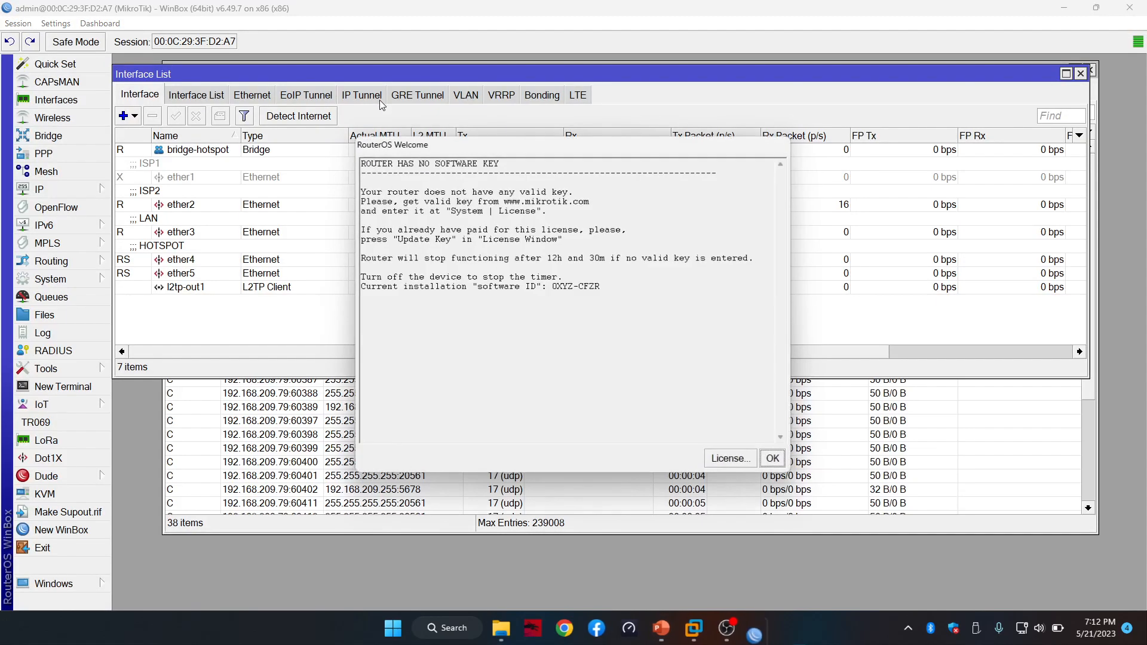
{"action": "left_click", "coordinate": [771, 462]}
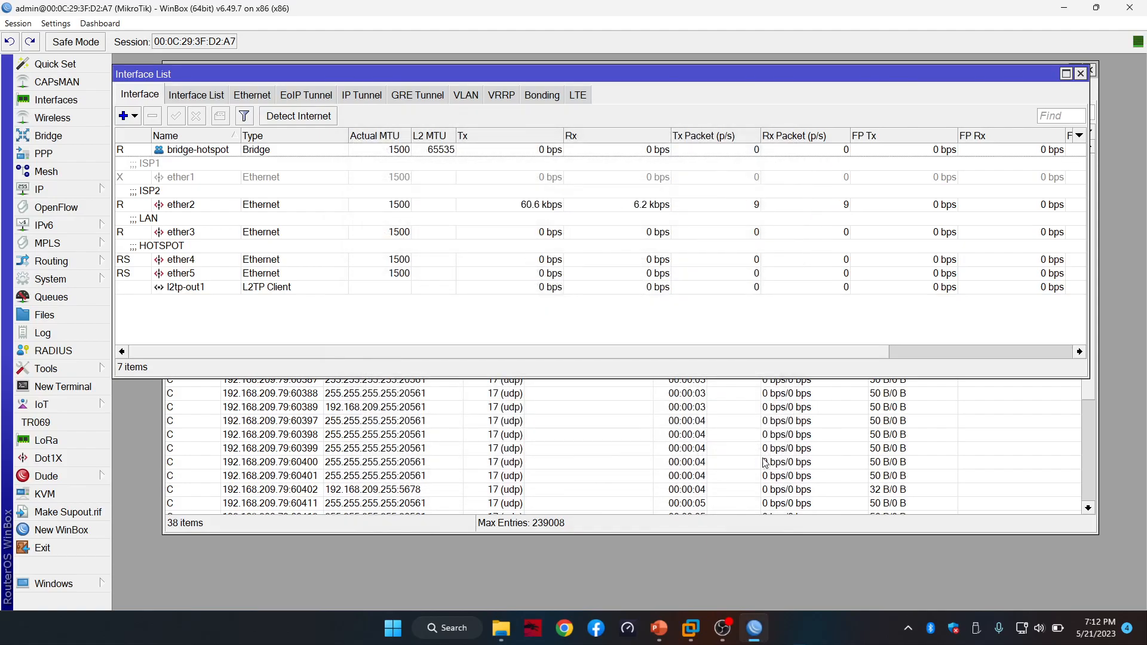
Close the firewall connections list and open IP > Routes, moving it aside
{"action": "left_click", "coordinate": [1057, 63]}
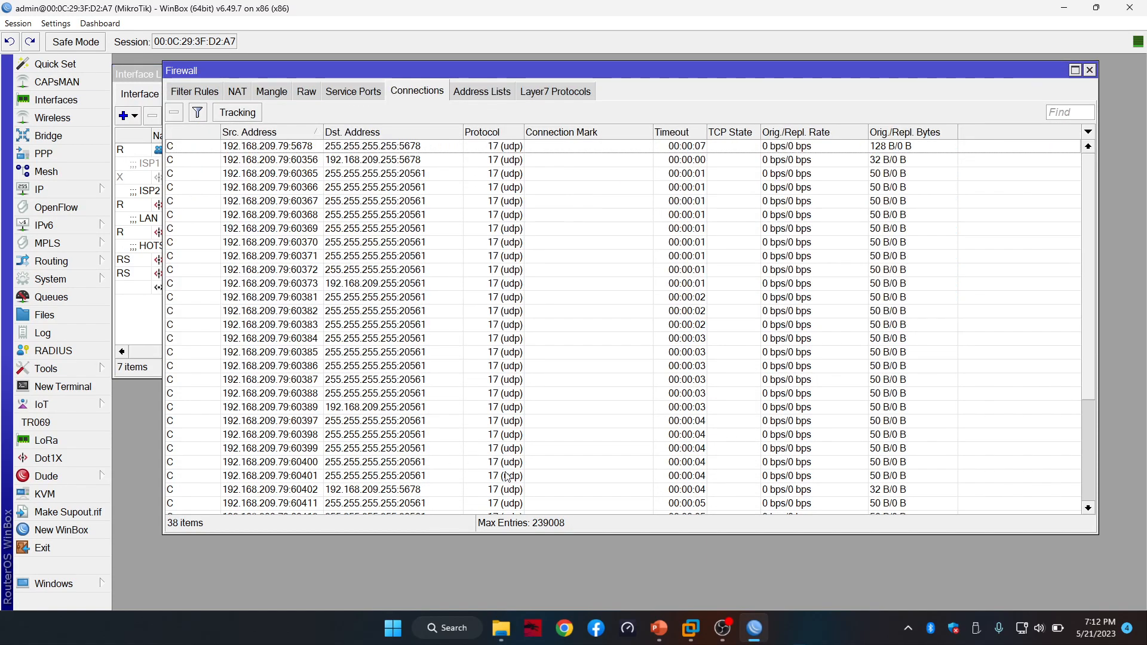
{"action": "left_click", "coordinate": [1089, 70]}
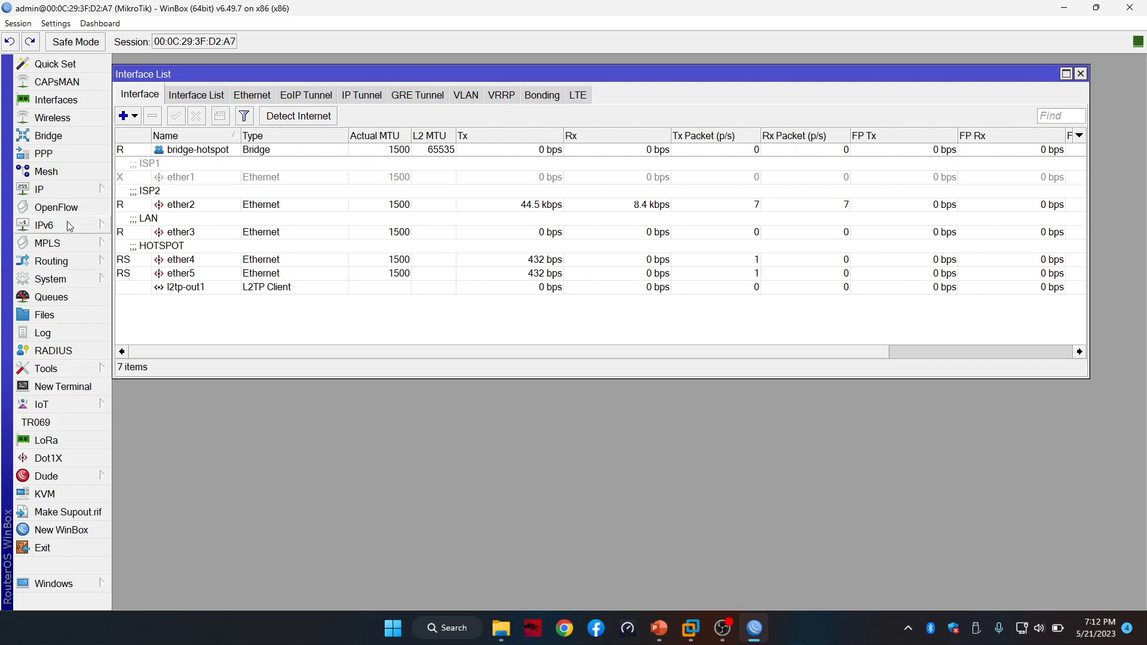
{"action": "left_click", "coordinate": [86, 189]}
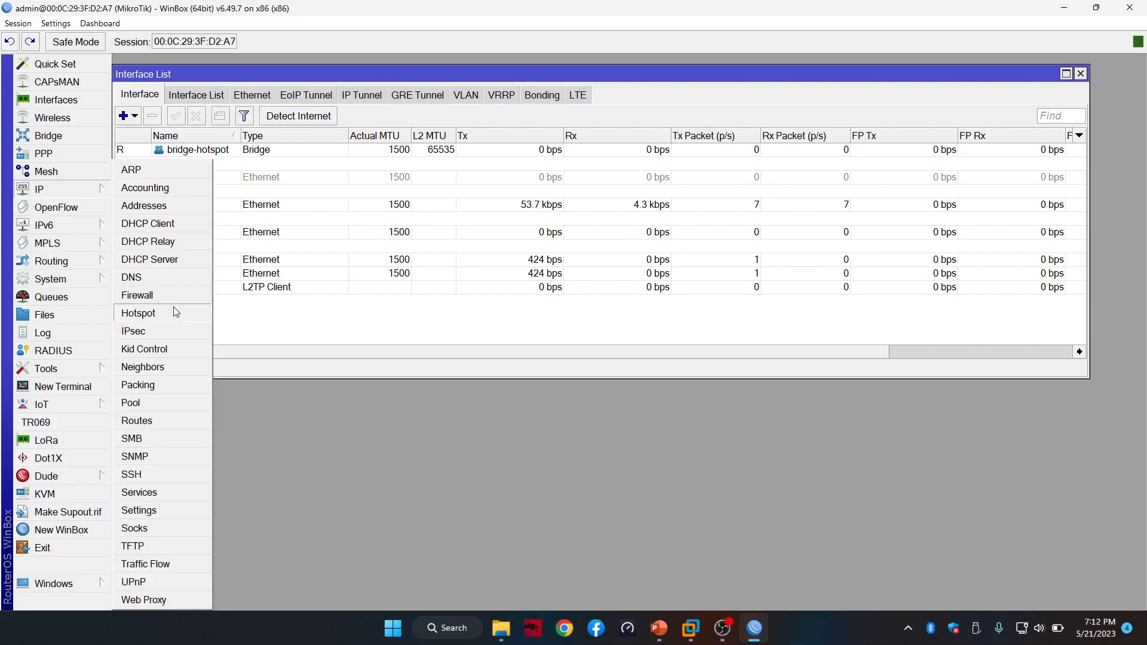
{"action": "left_click", "coordinate": [159, 417]}
{"action": "left_click_drag", "start_coordinate": [486, 273], "coordinate": [381, 275]}
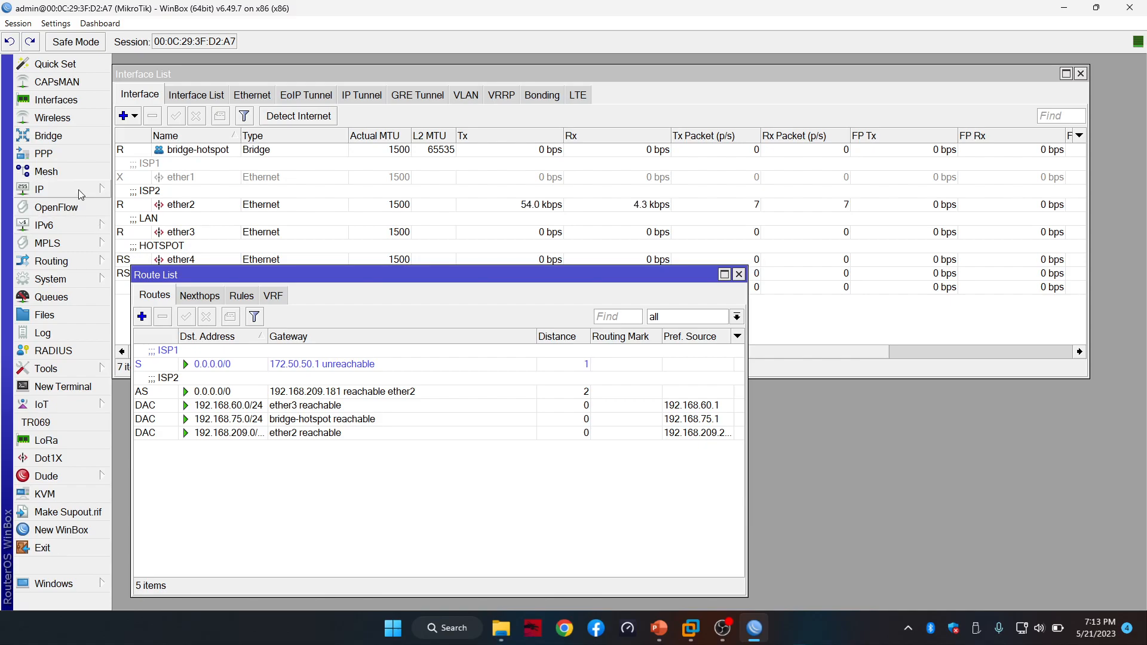
Enable ether1 and check the Route List shows the 172.50.50.1 ISP1 default active
{"action": "left_click", "coordinate": [179, 179]}
{"action": "left_click", "coordinate": [175, 117]}
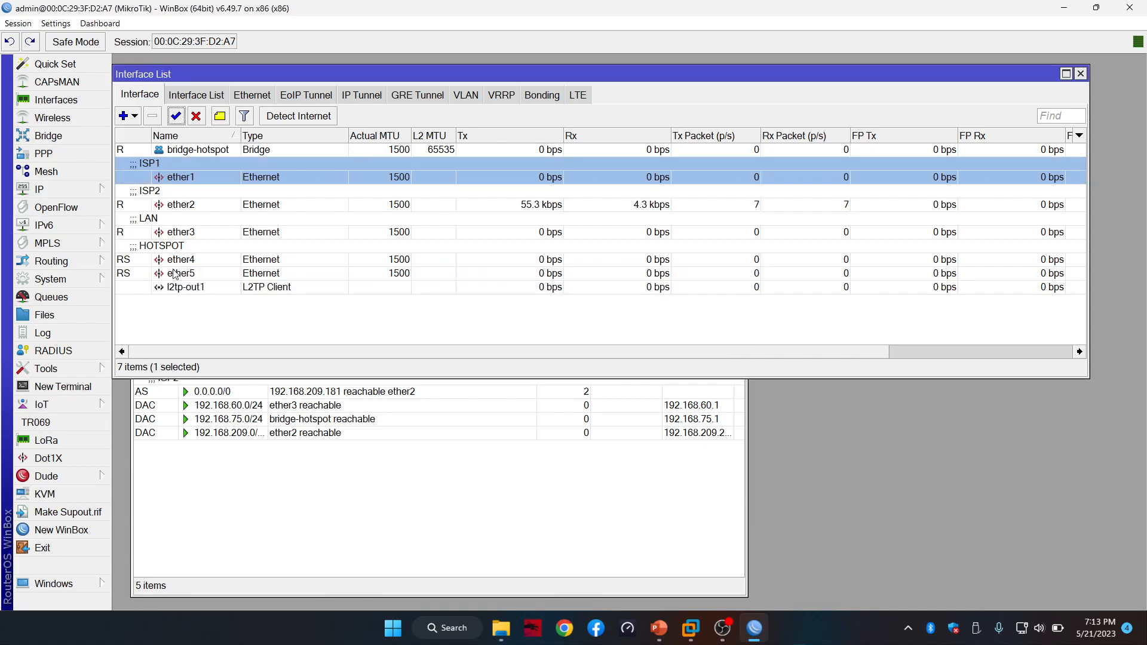
{"action": "left_click", "coordinate": [276, 495]}
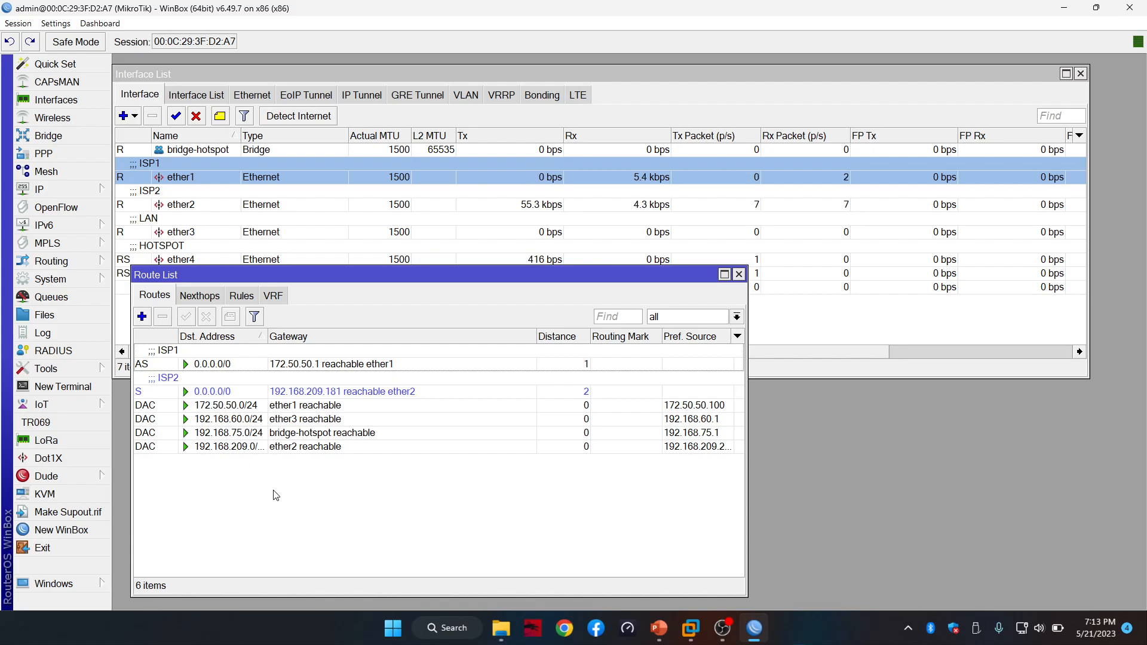
{"action": "left_click_drag", "start_coordinate": [358, 275], "coordinate": [346, 311]}
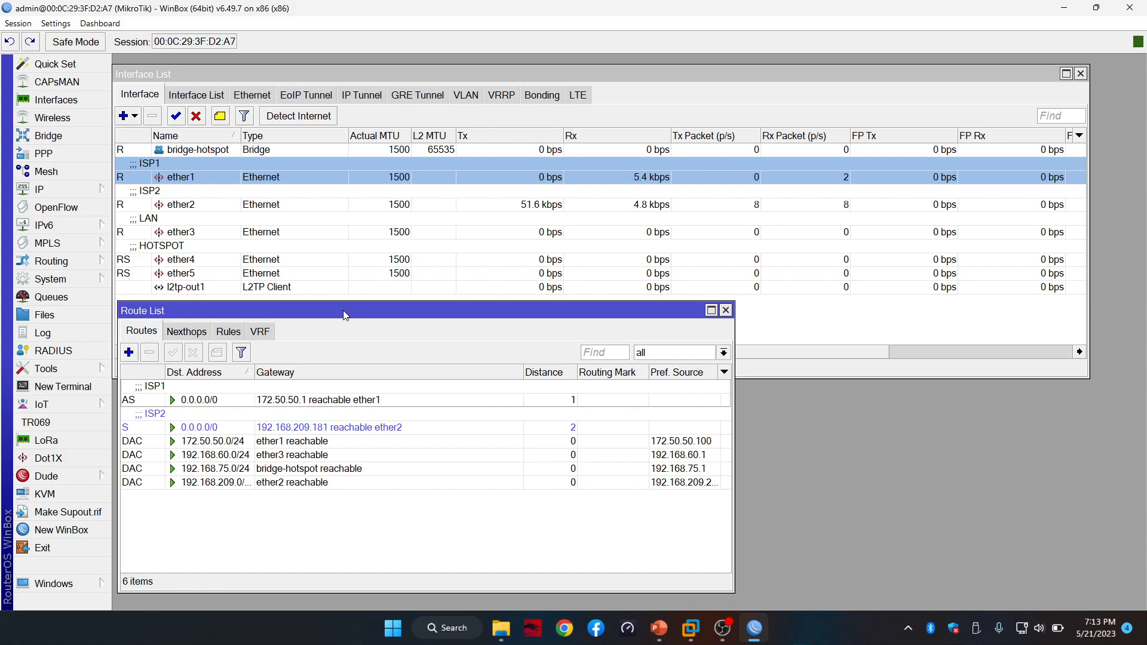
{"action": "left_click_drag", "start_coordinate": [346, 312], "coordinate": [343, 306]}
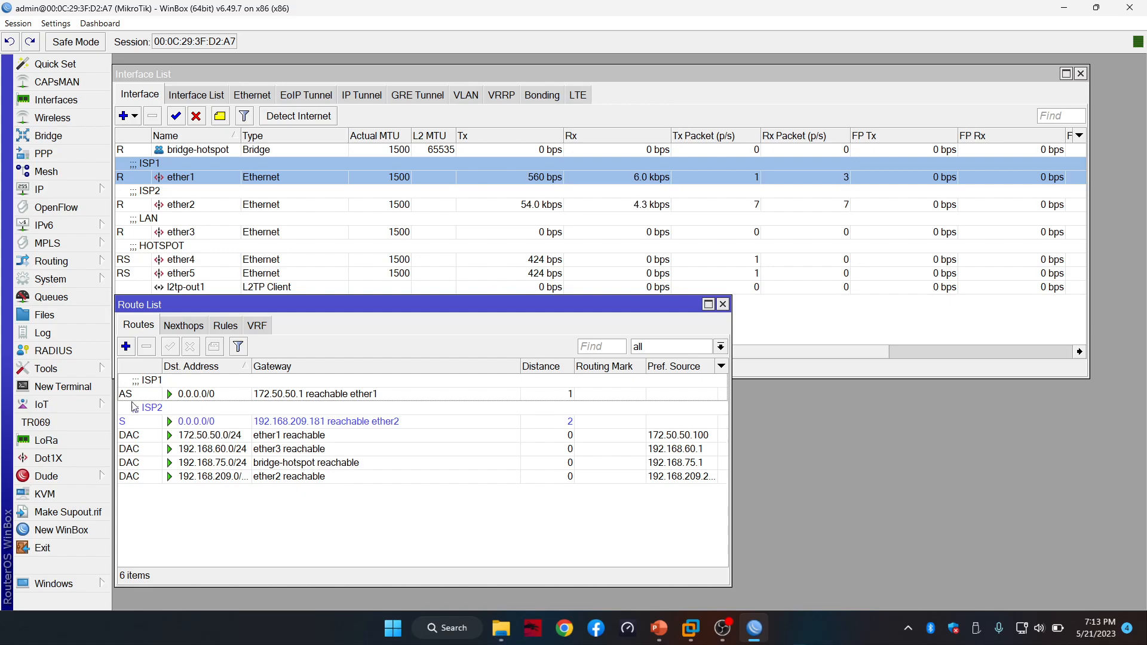
{"action": "left_click", "coordinate": [63, 387]}
{"action": "key", "text": "Return"}
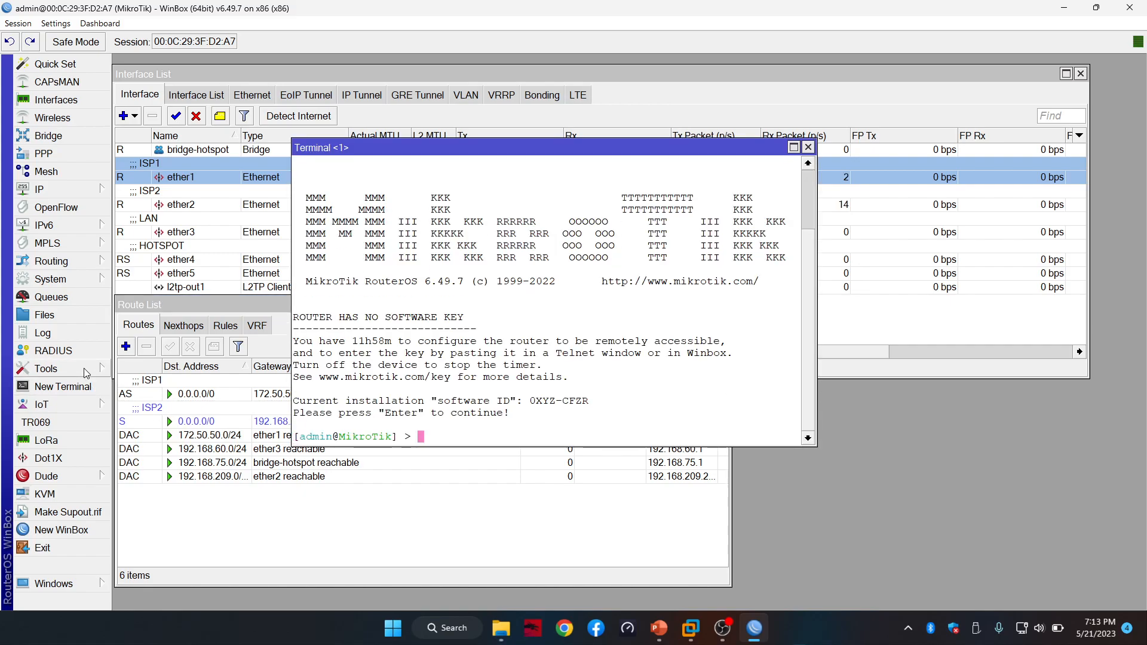
{"action": "type", "text": "ping google.com"}
{"action": "key", "text": "Return"}
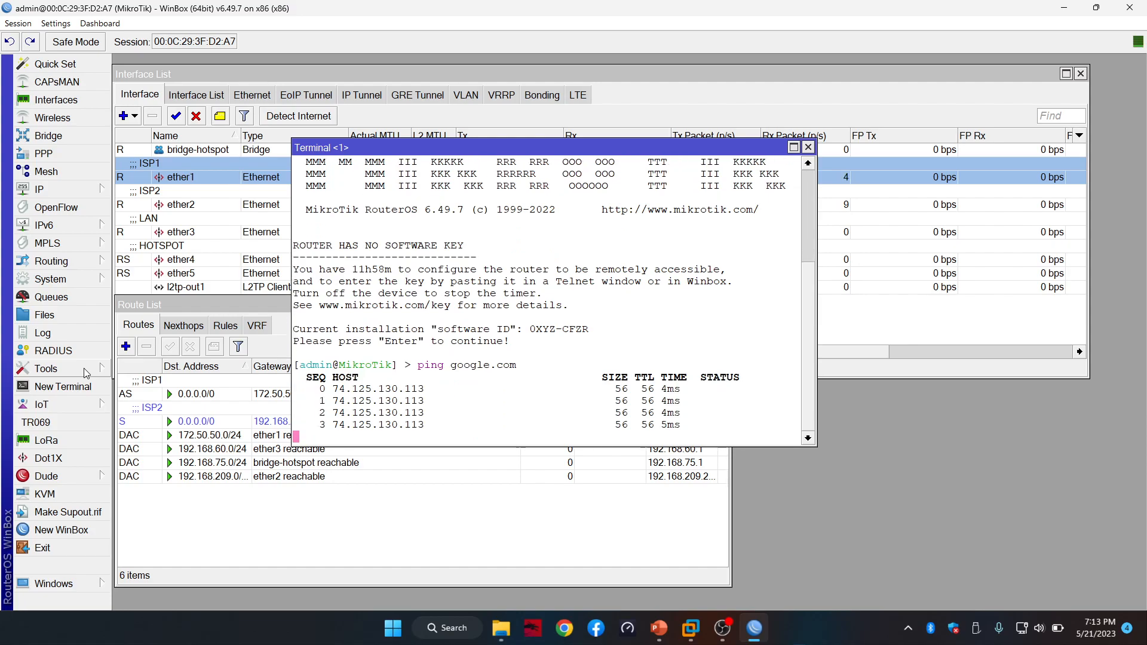
{"action": "left_click", "coordinate": [809, 147]}
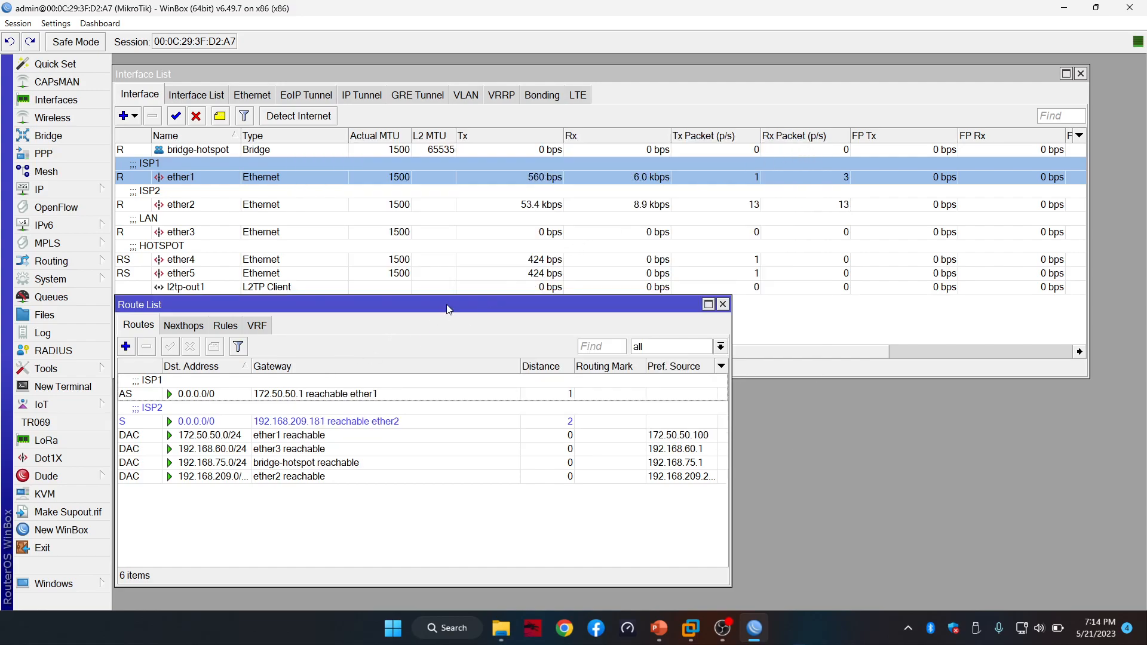
{"action": "left_click_drag", "start_coordinate": [448, 305], "coordinate": [481, 298]}
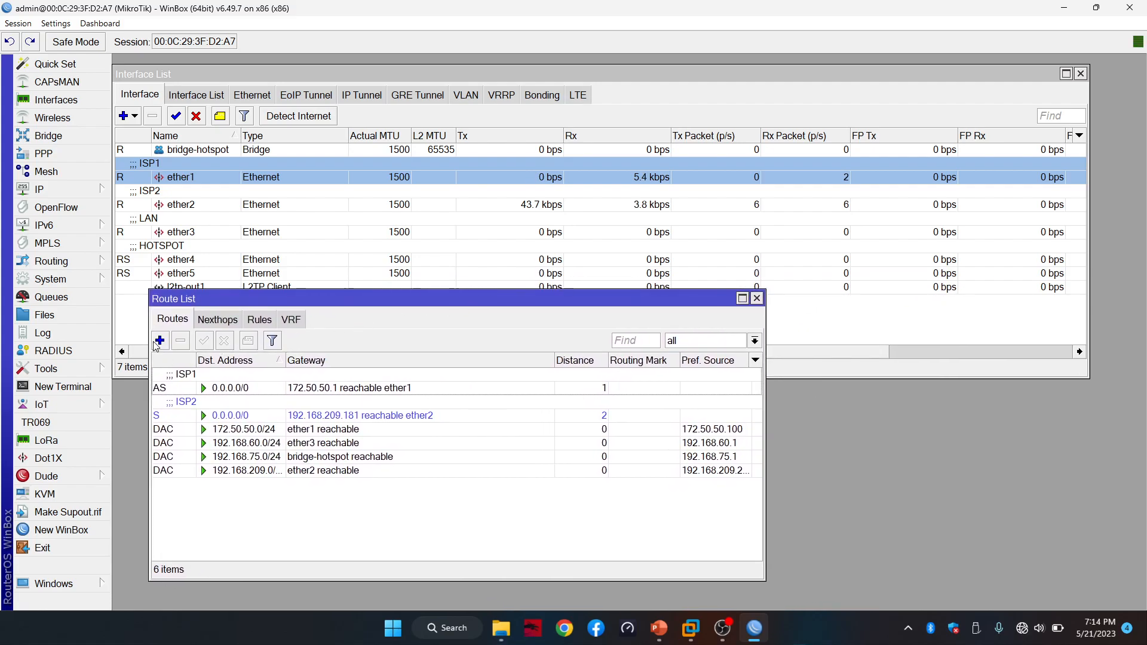
Inspect the ISP2 default route's gateway address and close it unchanged
{"action": "double_click", "coordinate": [230, 415]}
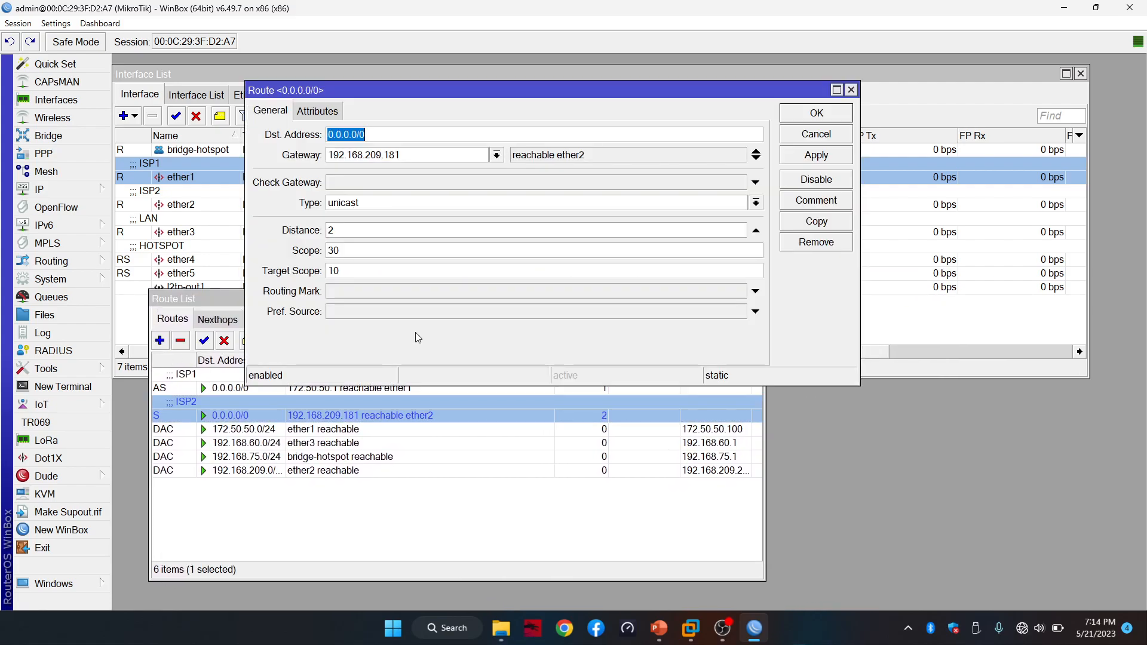
{"action": "left_click_drag", "start_coordinate": [401, 155], "coordinate": [295, 153]}
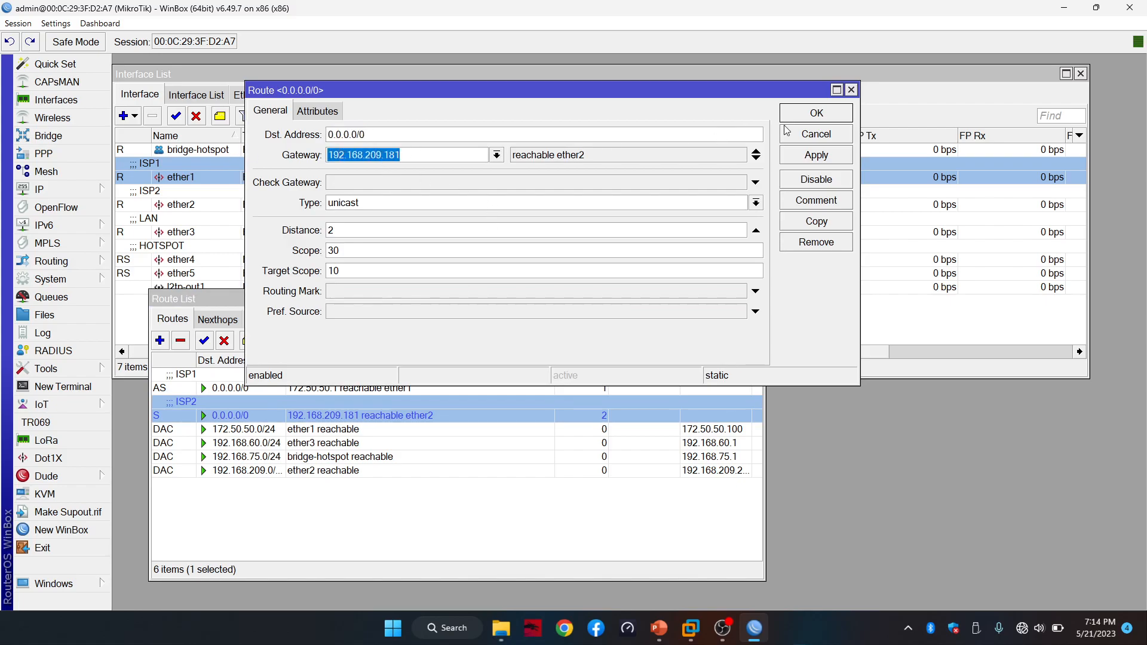
{"action": "left_click", "coordinate": [820, 115]}
Start a new route to 8.8.8.8 and check Netwatch's monitored hosts
{"action": "left_click", "coordinate": [160, 340]}
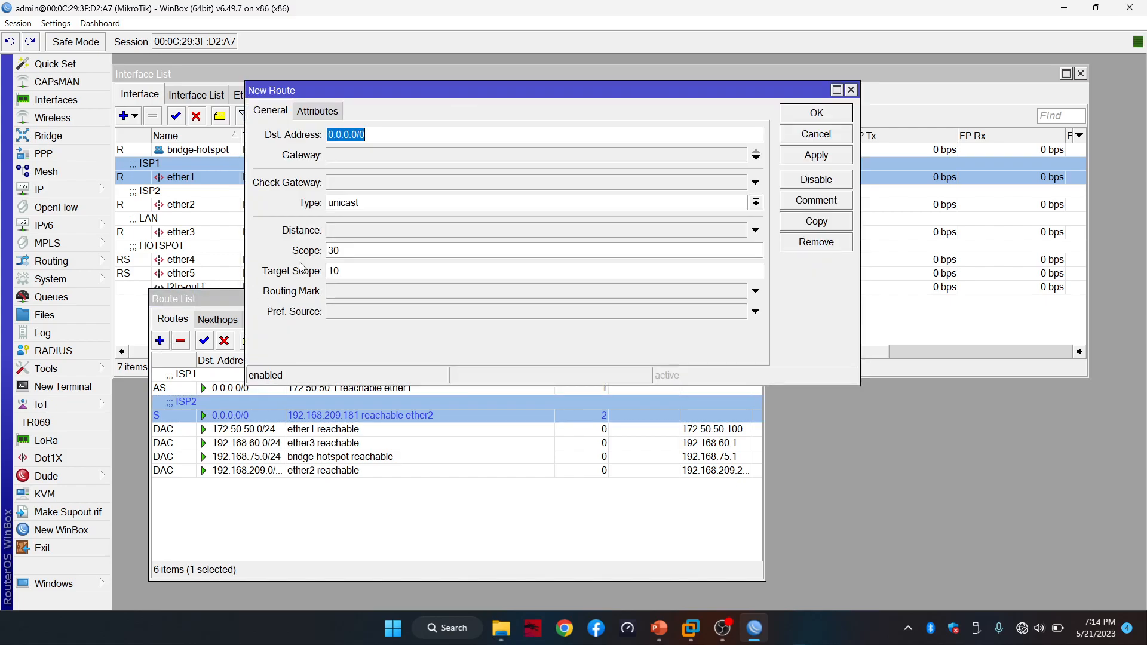
{"action": "left_click_drag", "start_coordinate": [471, 95], "coordinate": [689, 261]}
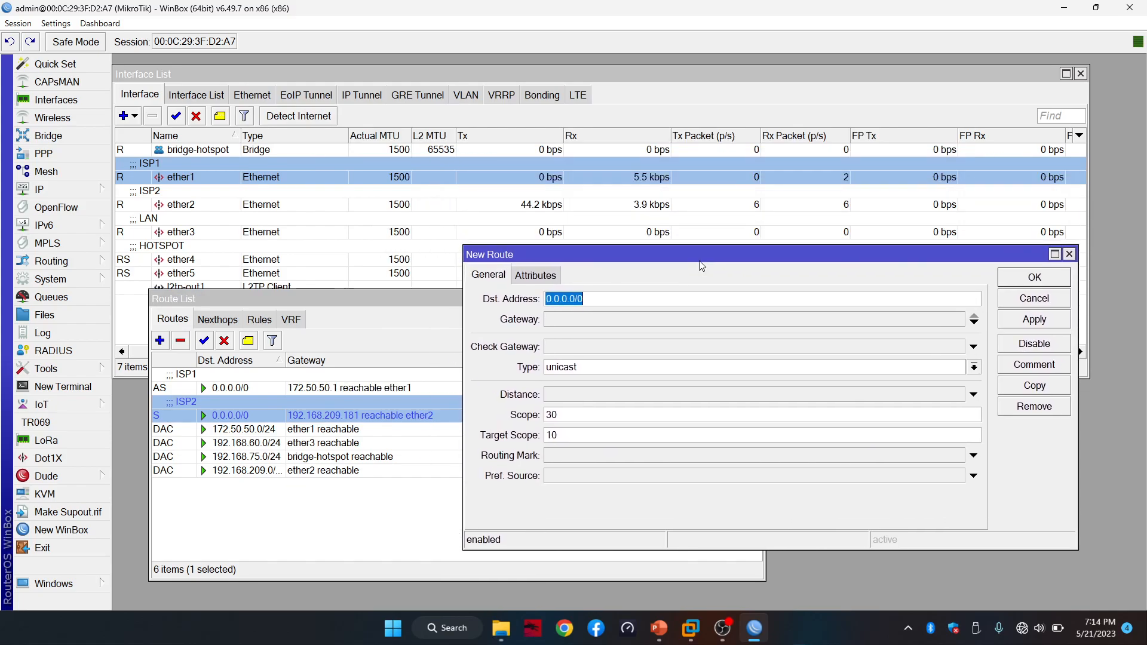
{"action": "type", "text": "8"}
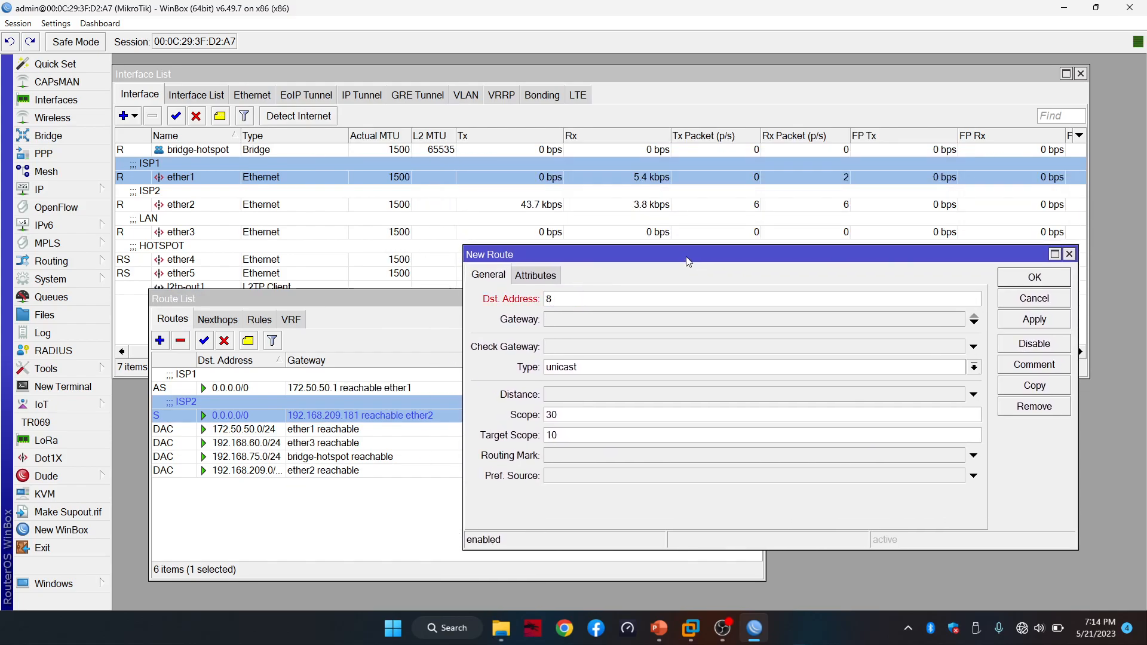
{"action": "type", "text": ".8.8.8"}
{"action": "left_click", "coordinate": [52, 373]}
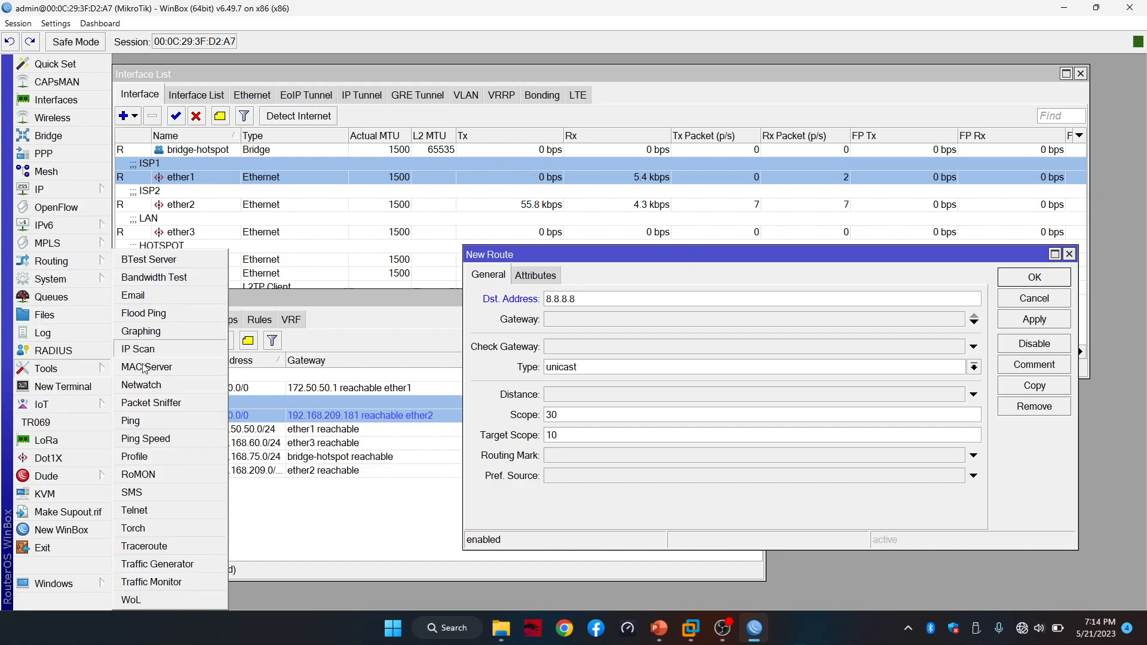
{"action": "left_click", "coordinate": [158, 388]}
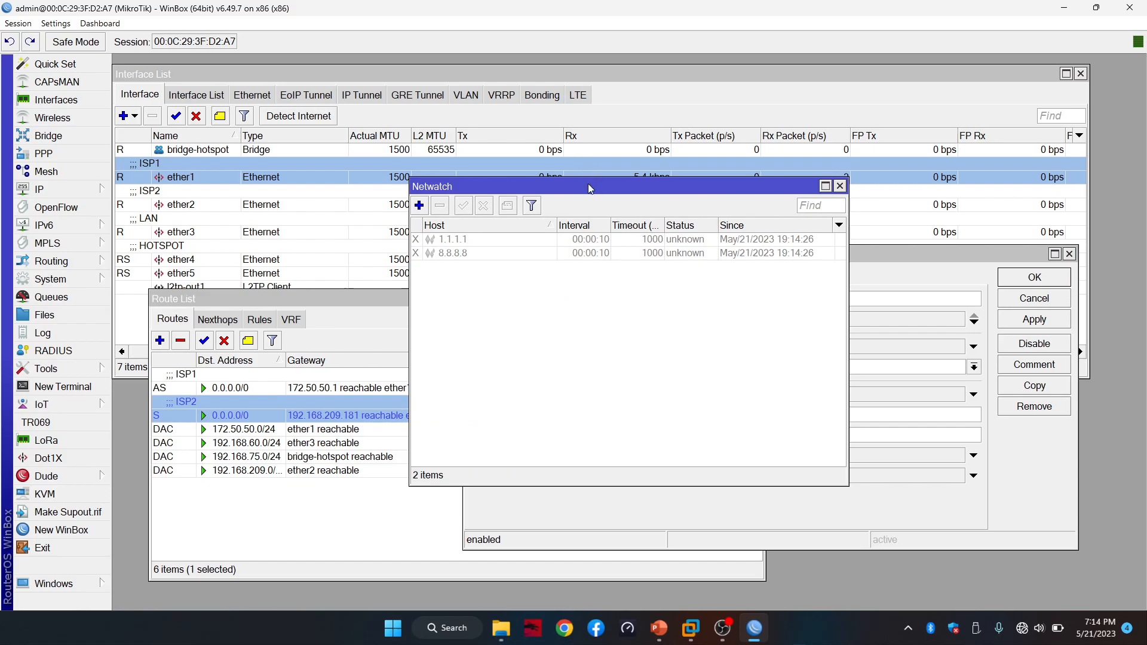
{"action": "left_click_drag", "start_coordinate": [590, 188], "coordinate": [321, 250]}
{"action": "left_click", "coordinate": [572, 247]}
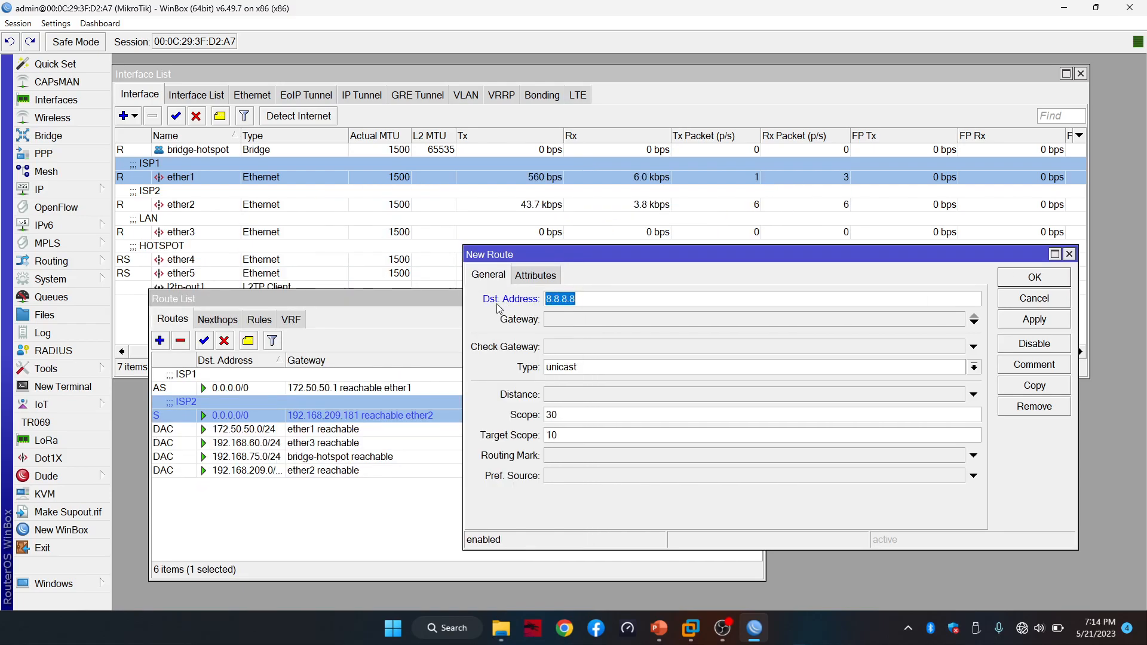
Give the 8.8.8.8 route gateway 192.168.209.181 and comment ISP2, then apply and save
{"action": "left_click", "coordinate": [590, 316]}
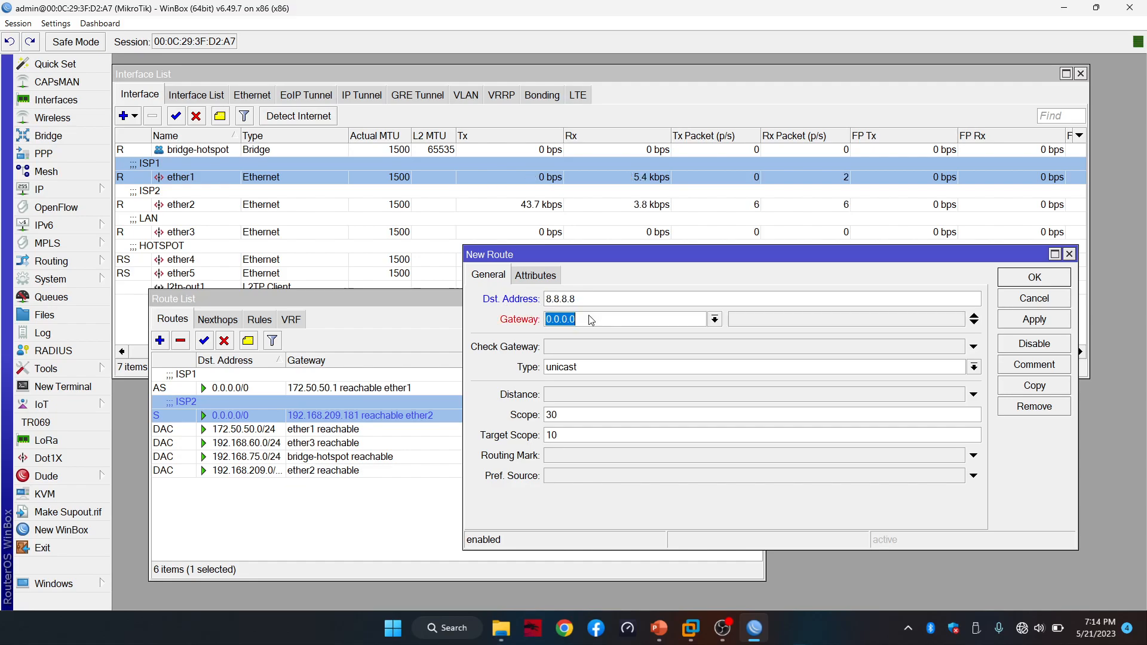
{"action": "type", "text": "192.168.209.181"}
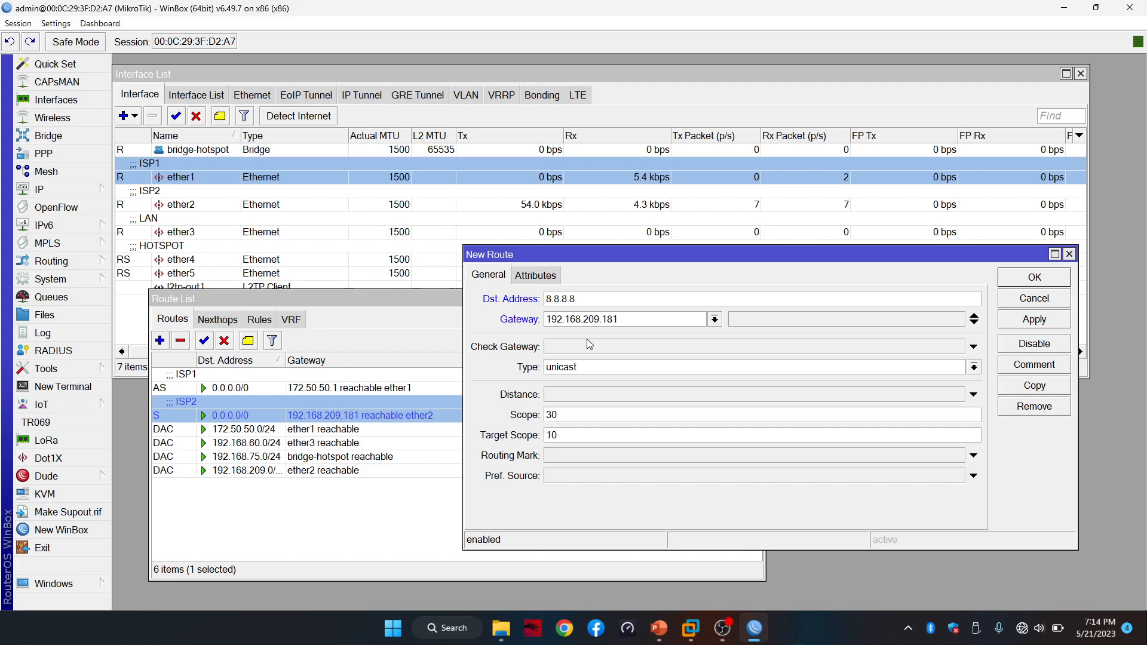
{"action": "left_click", "coordinate": [1034, 367]}
{"action": "type", "text": "ISP2"}
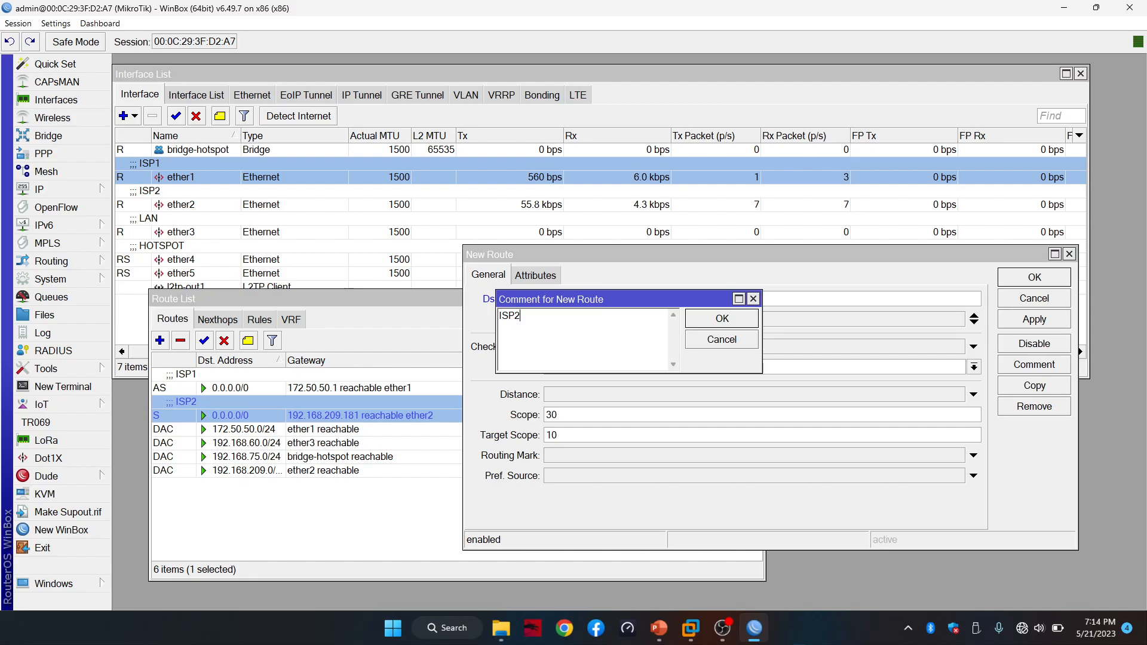
{"action": "left_click", "coordinate": [708, 318]}
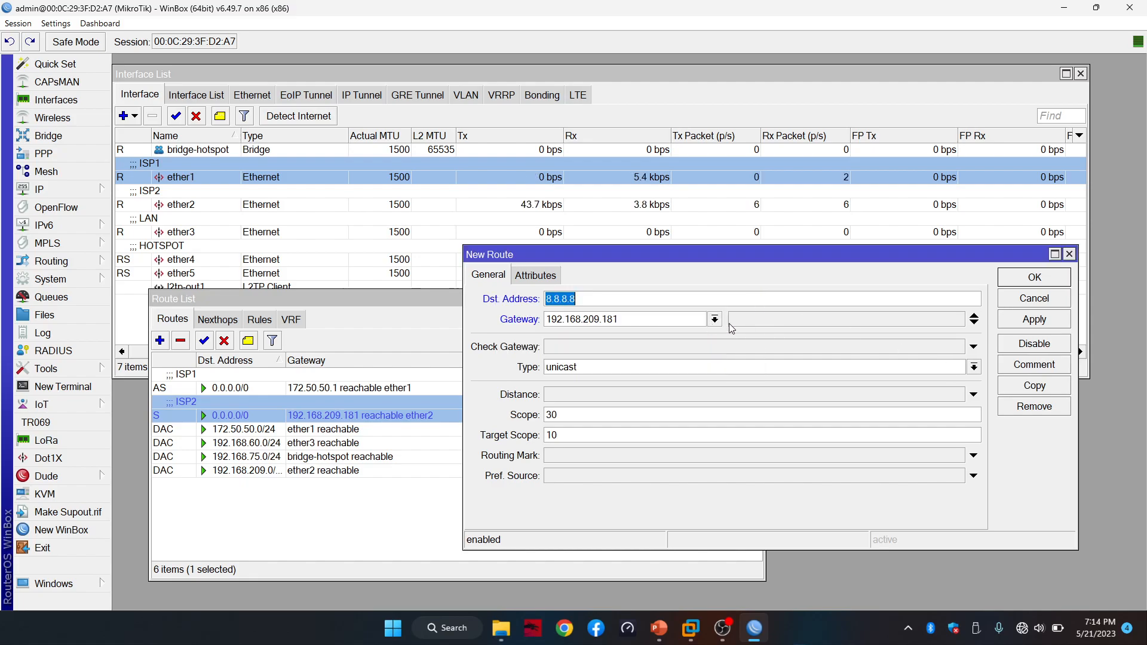
{"action": "left_click", "coordinate": [1029, 321]}
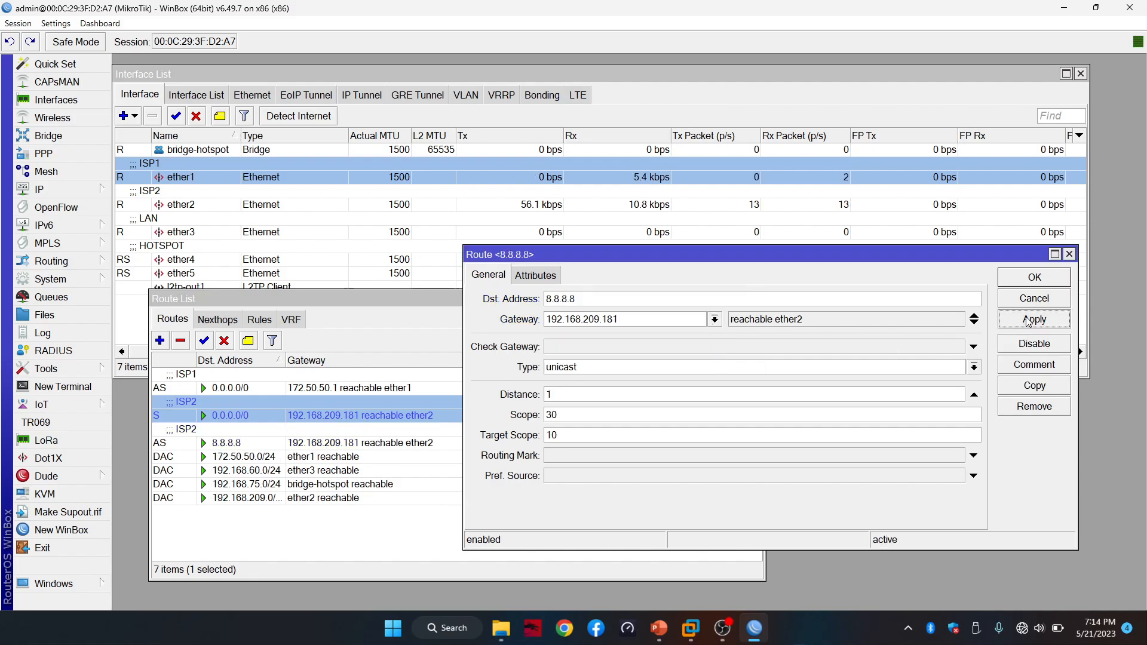
{"action": "left_click", "coordinate": [1039, 279]}
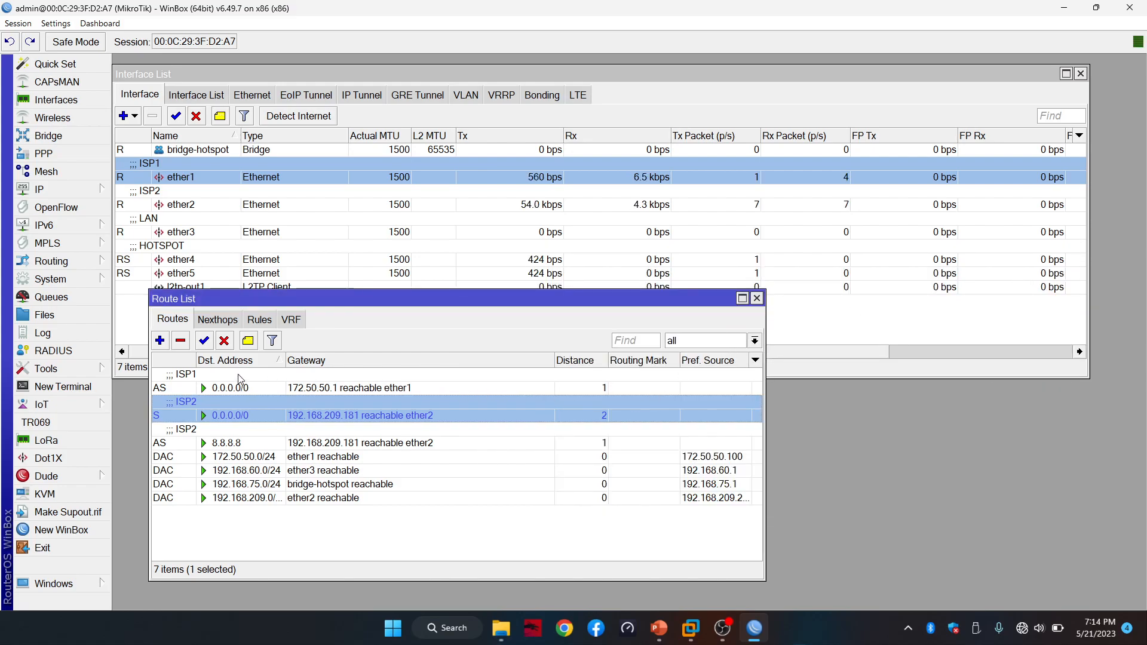
Start a new route with destination 1.1.1.1 and gateway 172.50.50.1
{"action": "left_click", "coordinate": [160, 340]}
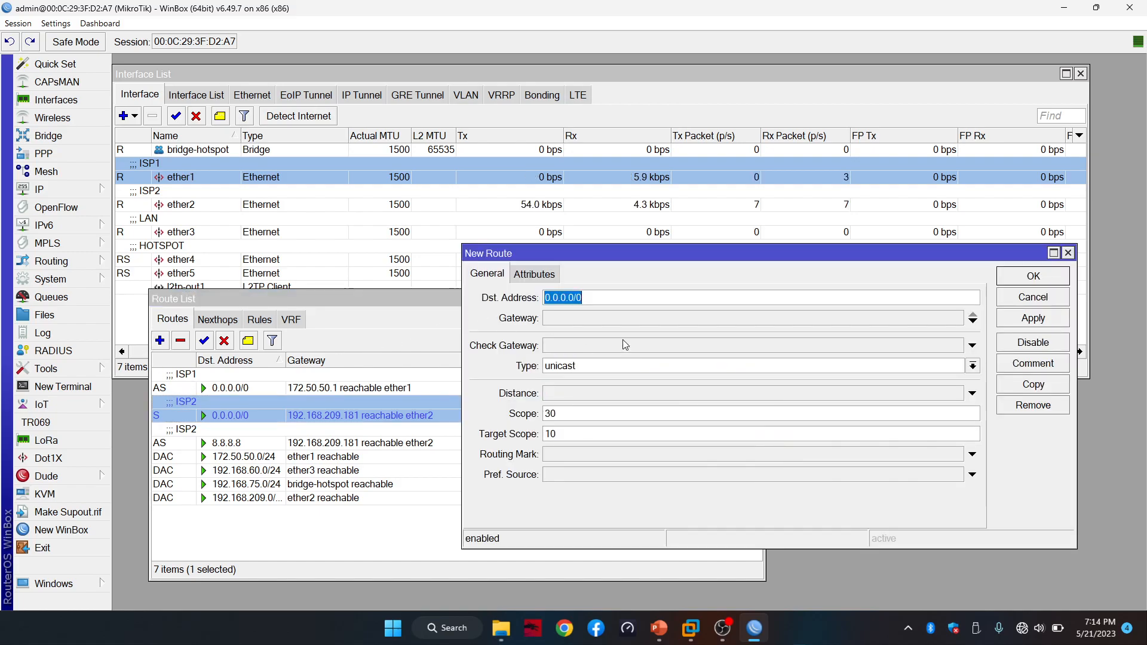
{"action": "type", "text": "1.1.1.1"}
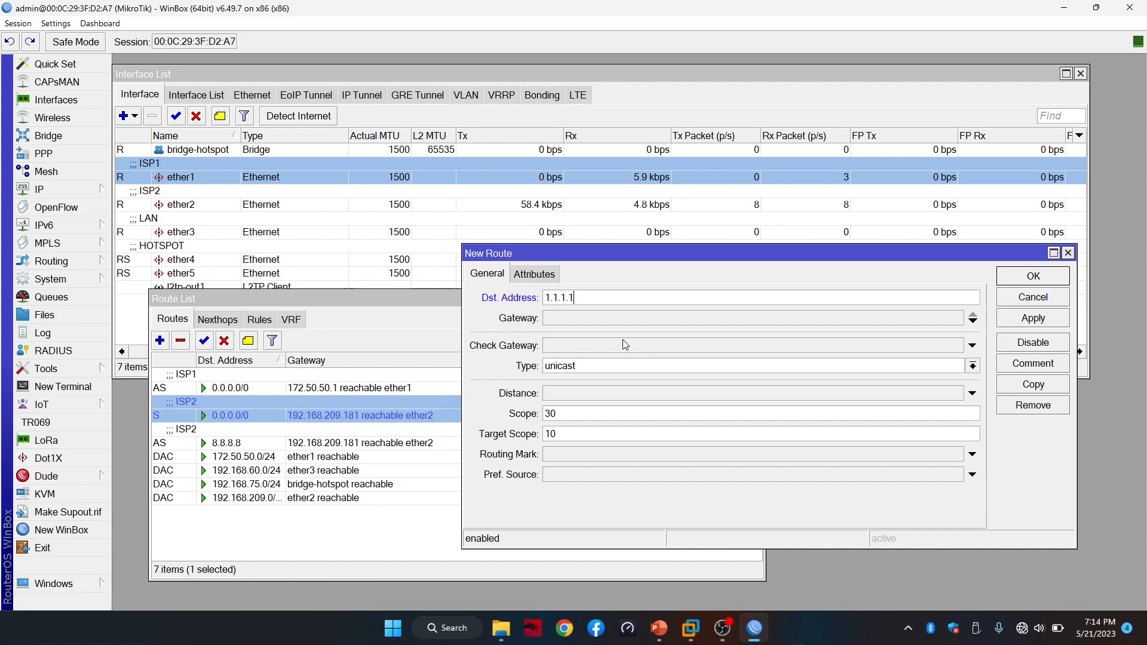
{"action": "key", "text": "Tab"}
{"action": "type", "text": "172."}
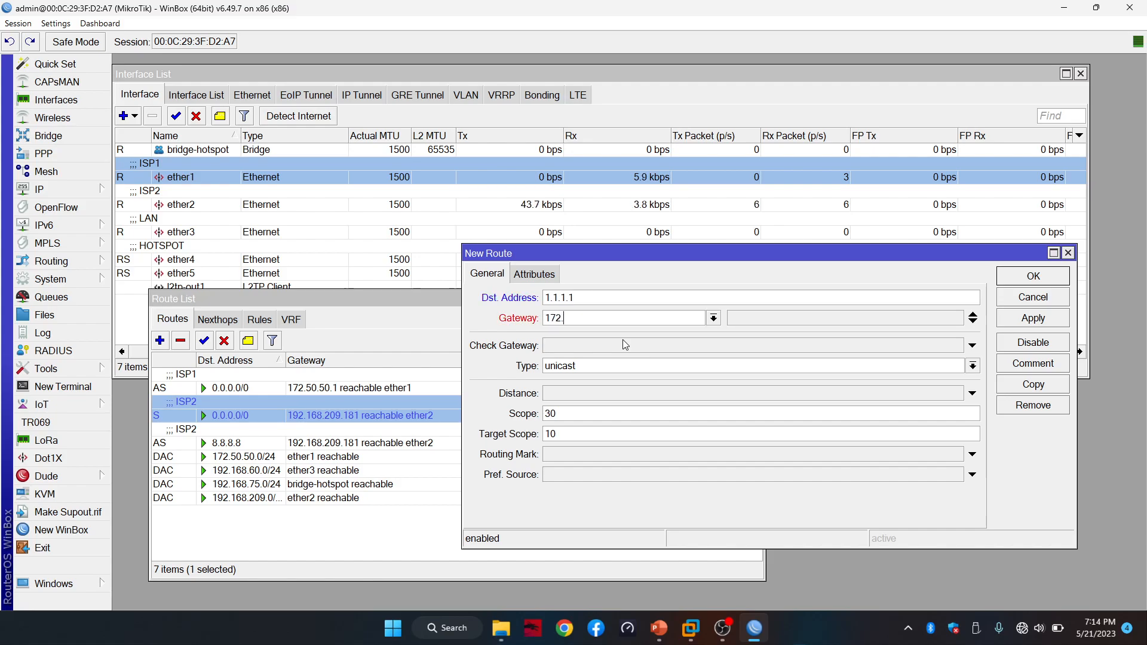
{"action": "type", "text": "50.50.1"}
Comment the 1.1.1.1 route ISP1, save it, and minimize WinBox
{"action": "left_click", "coordinate": [1019, 363]}
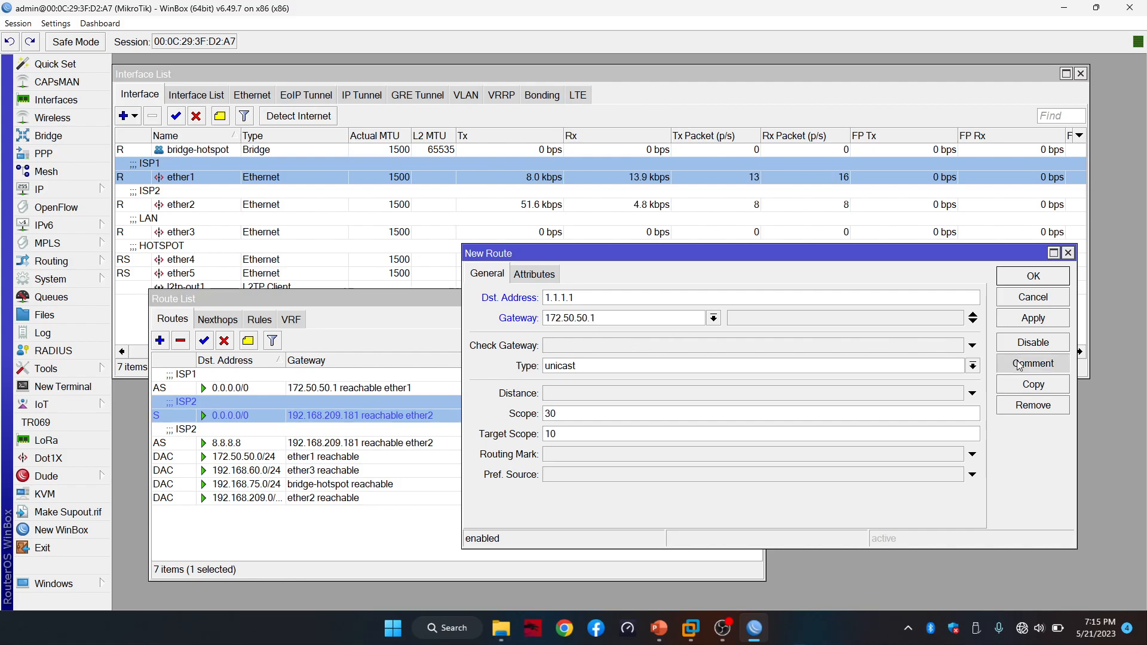
{"action": "type", "text": "ISP1"}
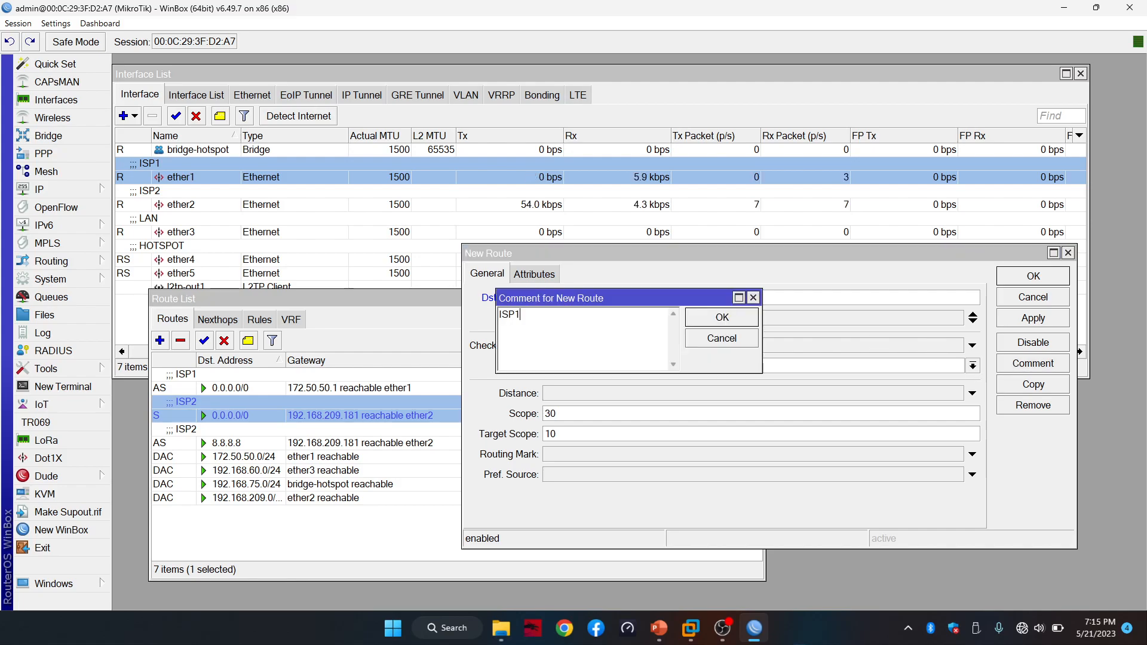
{"action": "left_click", "coordinate": [754, 327]}
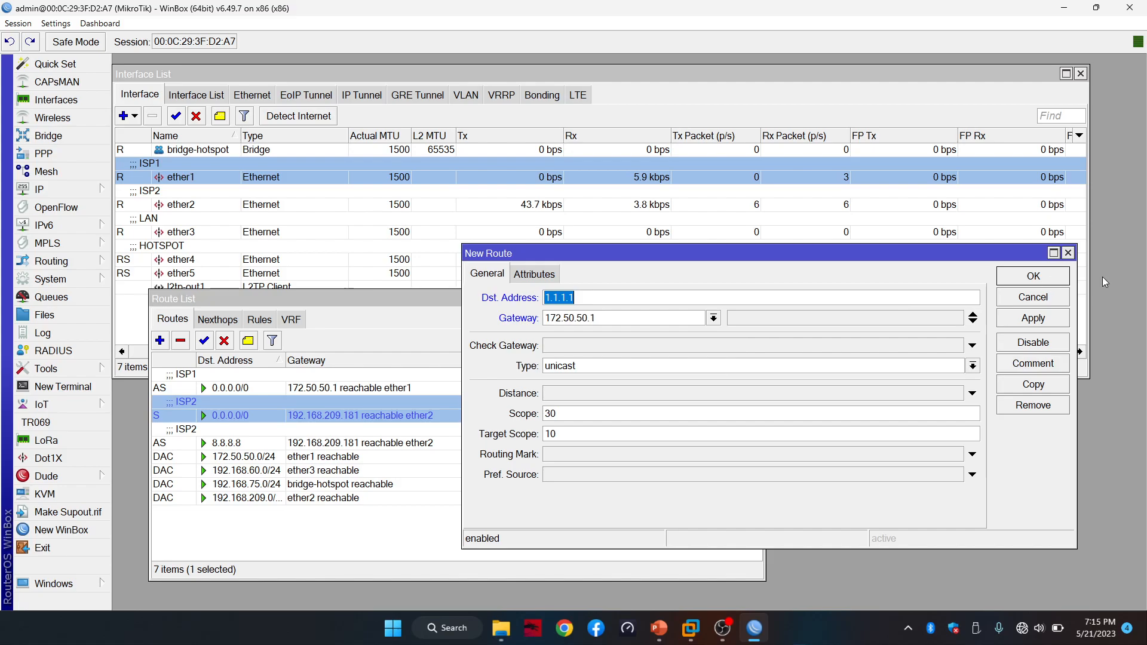
{"action": "left_click", "coordinate": [1043, 280]}
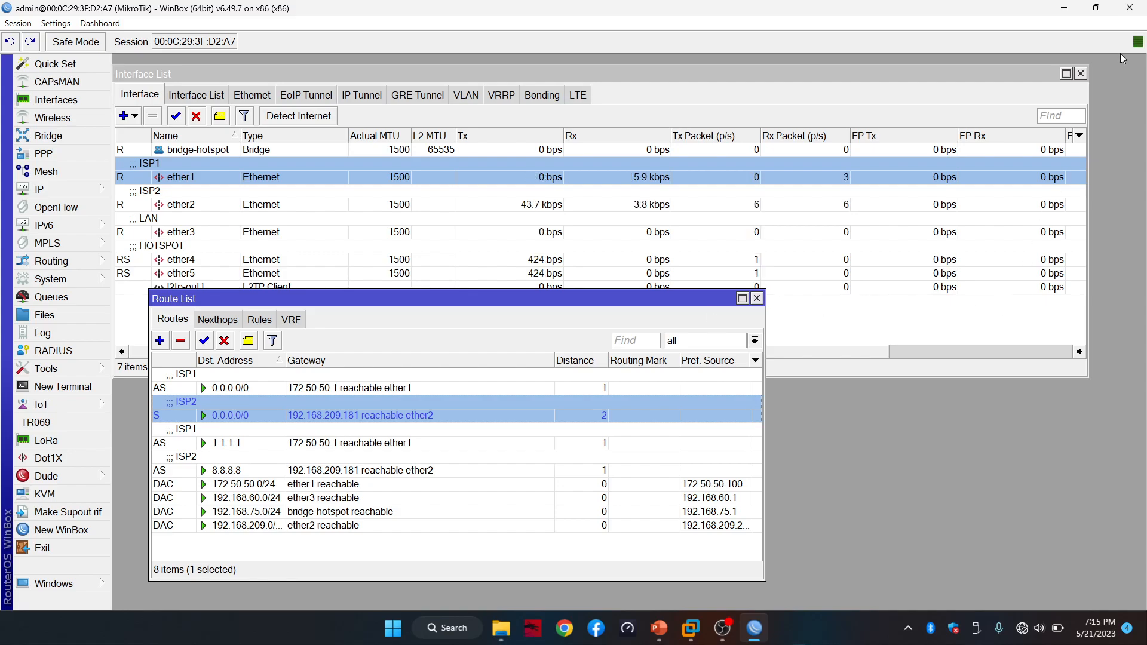
{"action": "left_click", "coordinate": [1069, 11]}
{"action": "left_click", "coordinate": [1069, 10]}
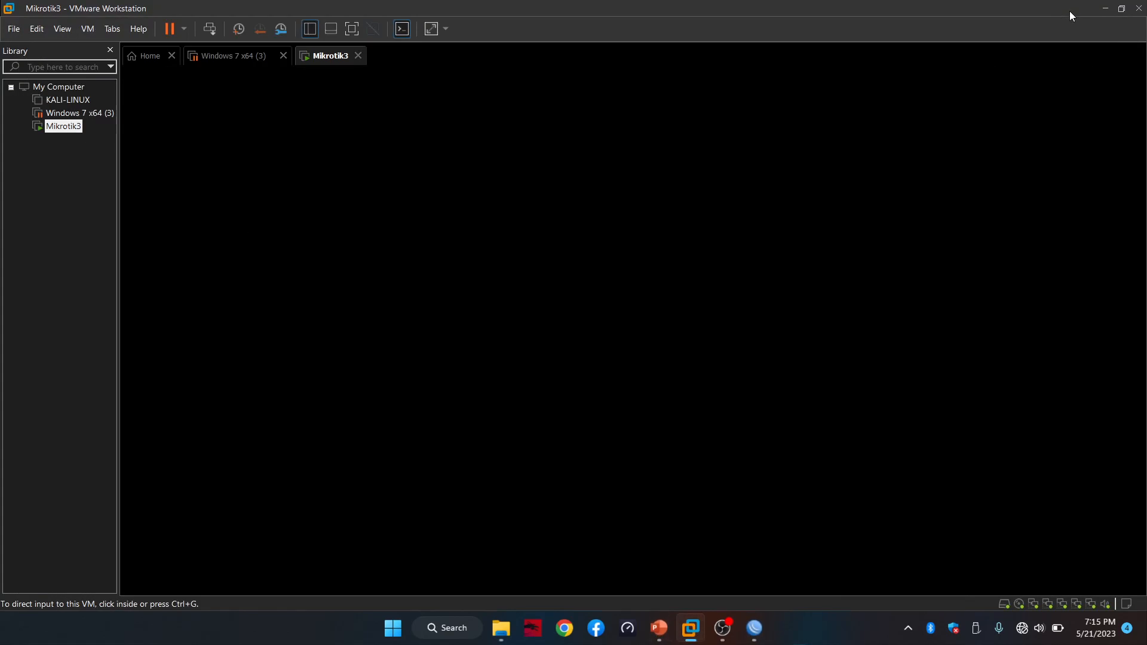
Minimize VMware and the file browser, then launch a new WinBox login window
{"action": "left_click", "coordinate": [1106, 7]}
{"action": "left_click", "coordinate": [1069, 9]}
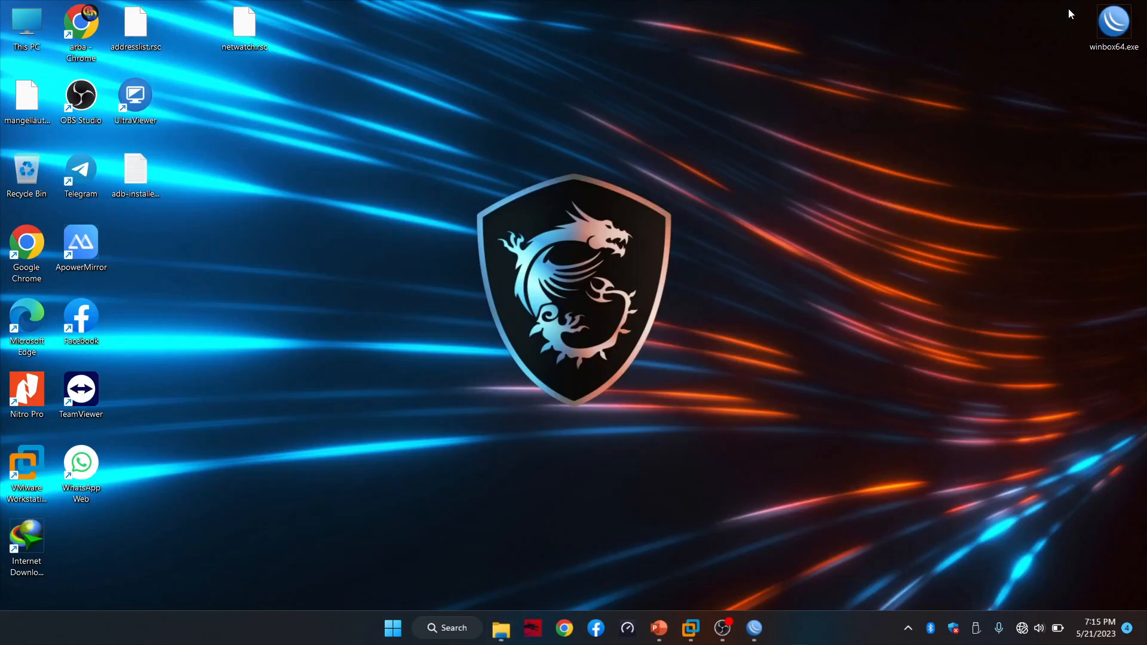
{"action": "double_click", "coordinate": [1089, 13]}
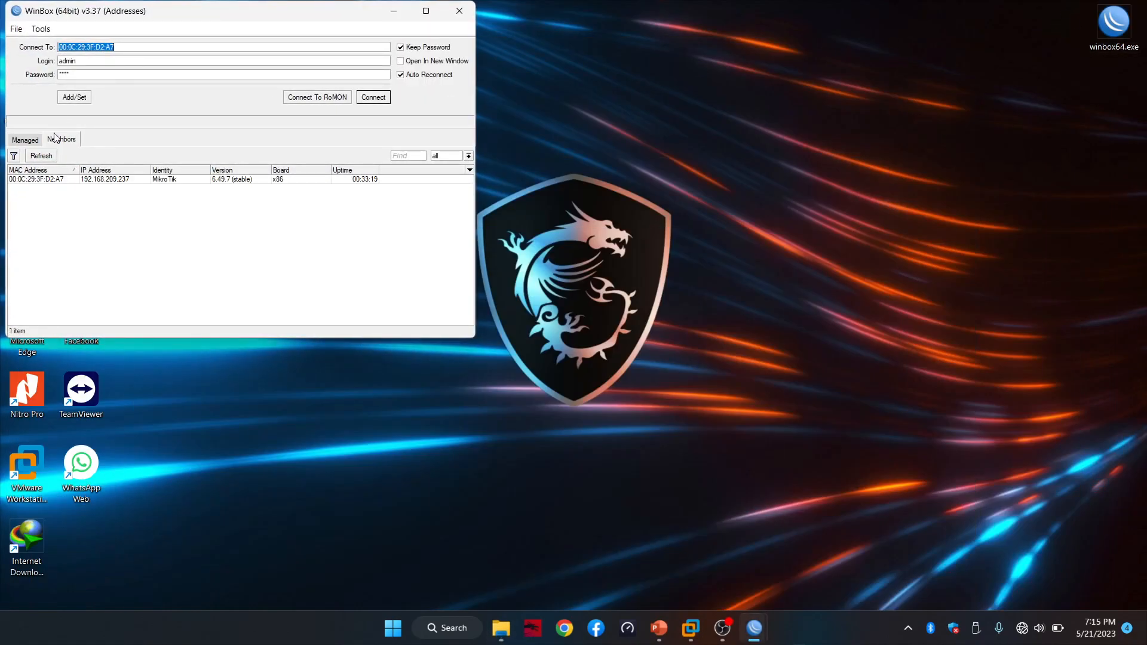
Connect to the saved 172.50.50.1:60001 router and select its ether1 masquerade NAT rule
{"action": "left_click", "coordinate": [66, 179]}
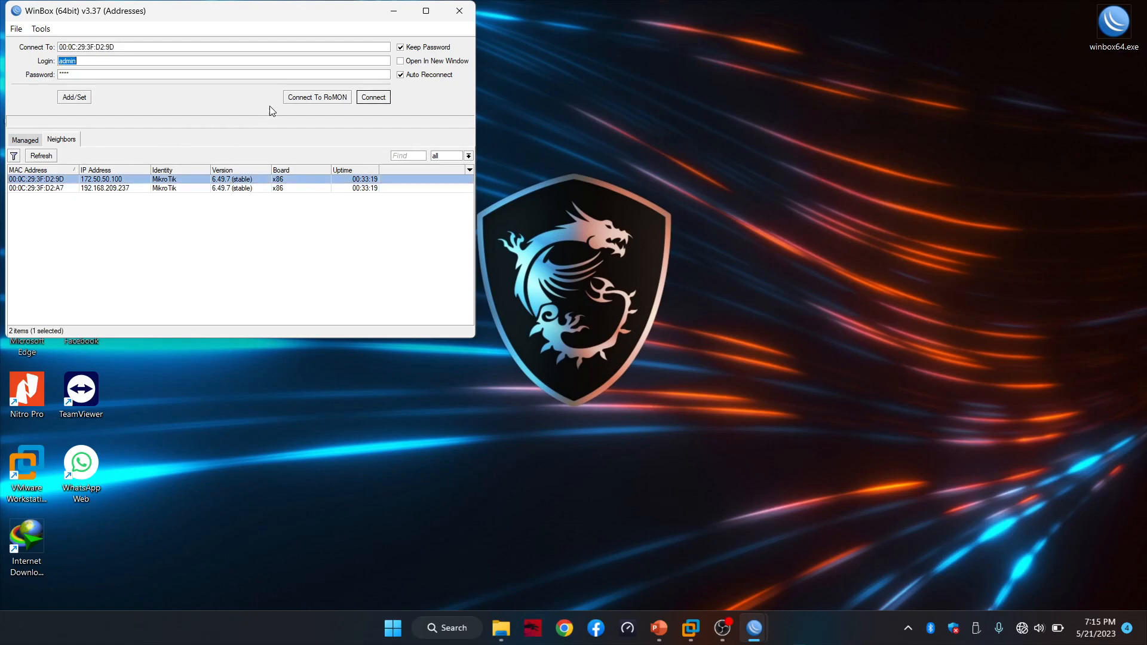
{"action": "left_click", "coordinate": [19, 141]}
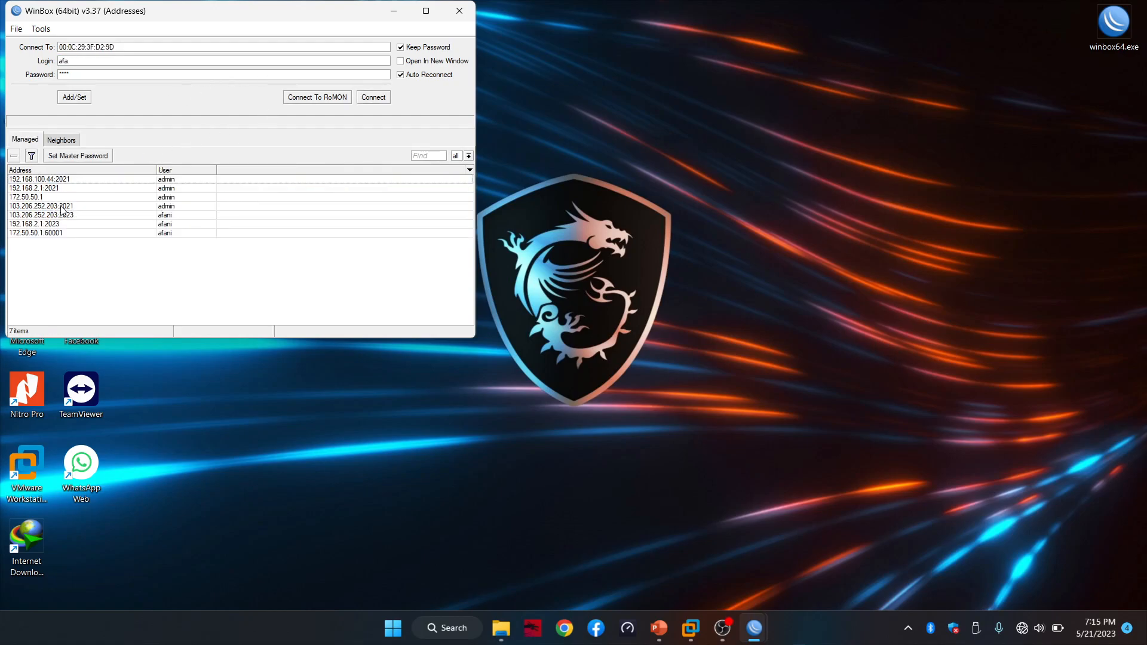
{"action": "left_click", "coordinate": [44, 233]}
{"action": "left_click", "coordinate": [380, 97]}
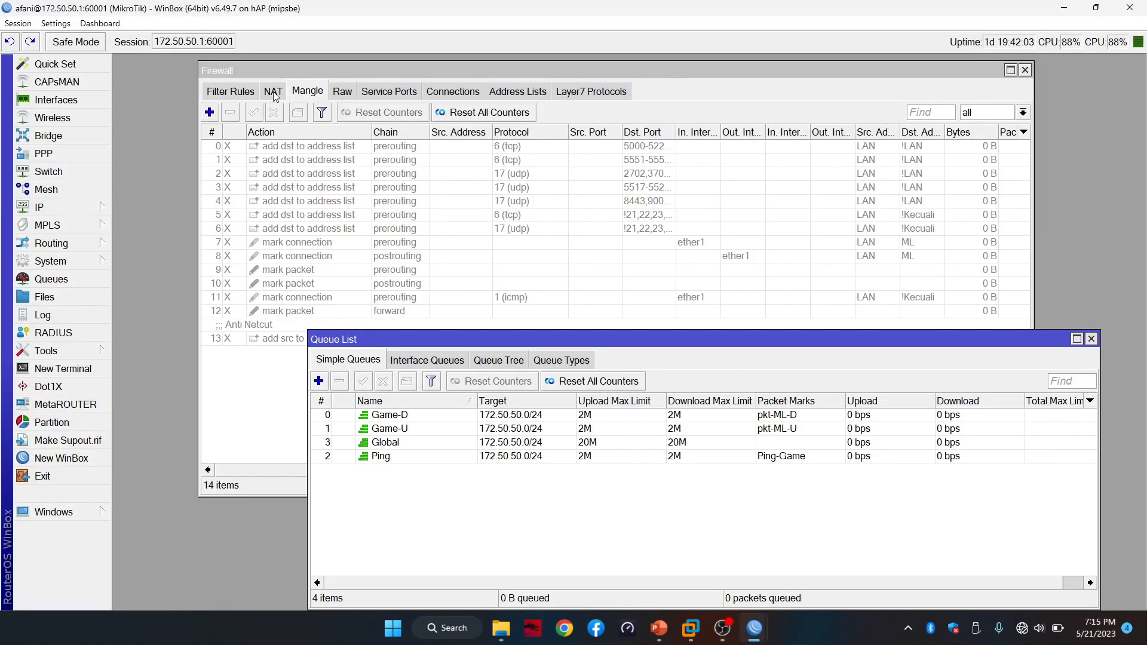
{"action": "left_click", "coordinate": [275, 94]}
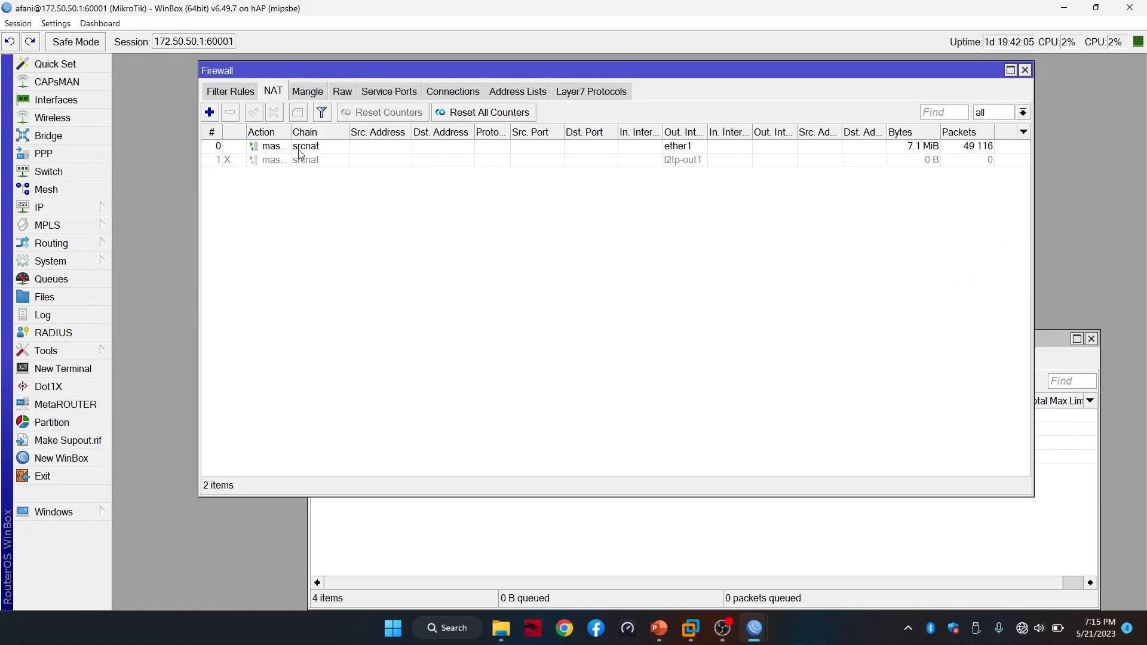
{"action": "left_click", "coordinate": [302, 146]}
Disable the upstream ether1 masquerade rule and return to the test router's window
{"action": "left_click", "coordinate": [278, 116]}
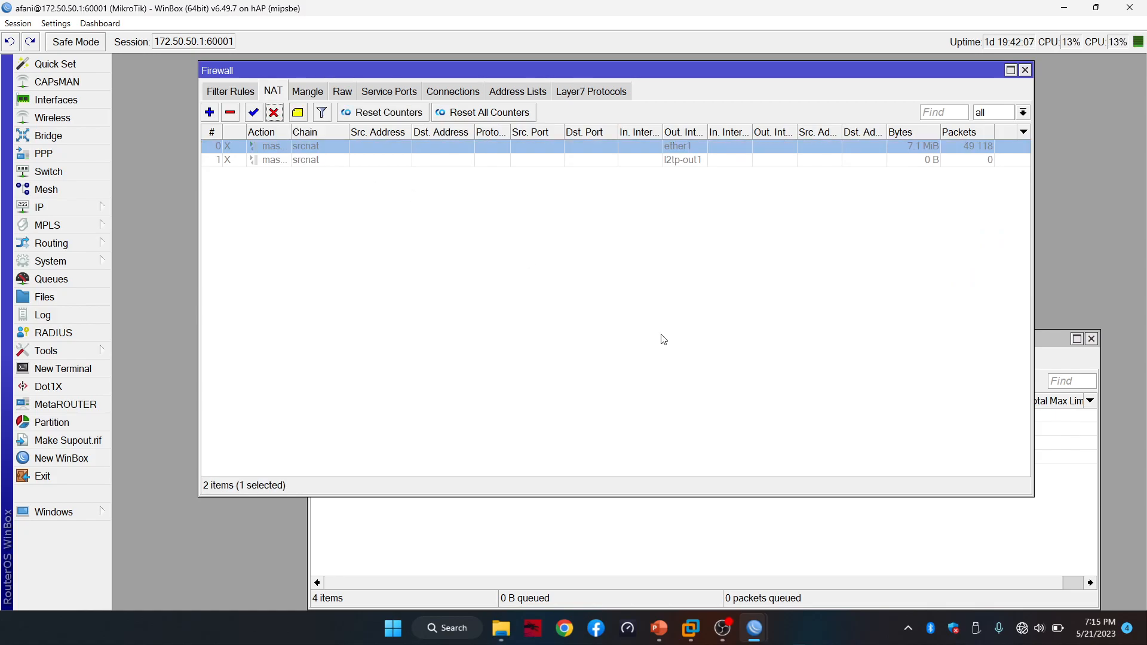
{"action": "mouse_move", "coordinate": [755, 631]}
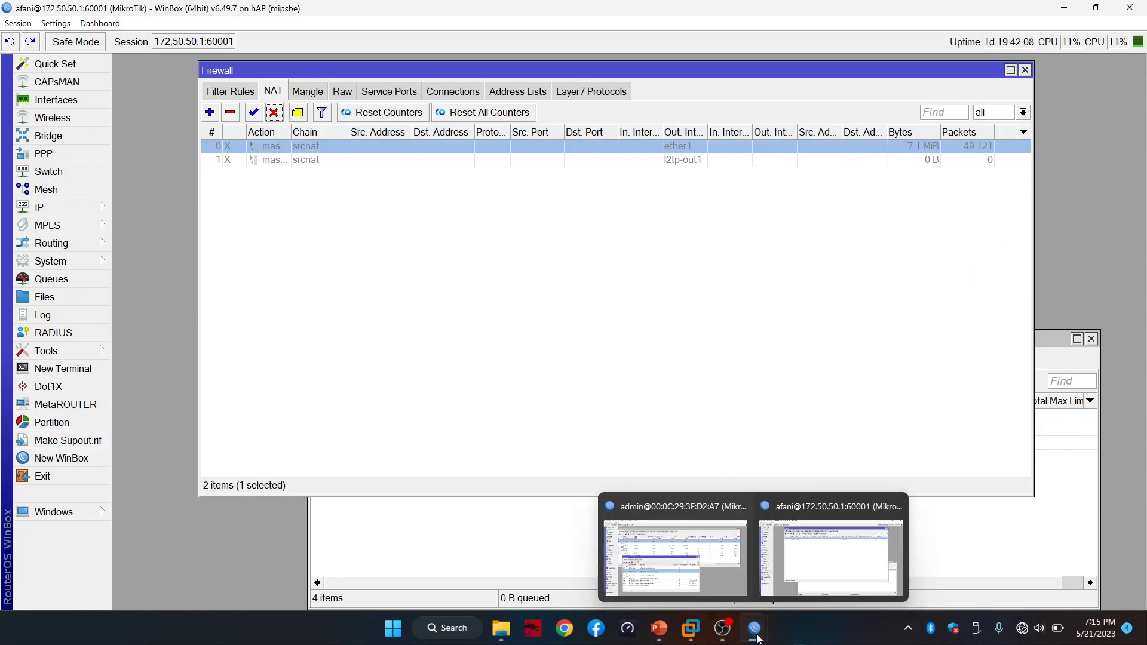
{"action": "left_click", "coordinate": [715, 515]}
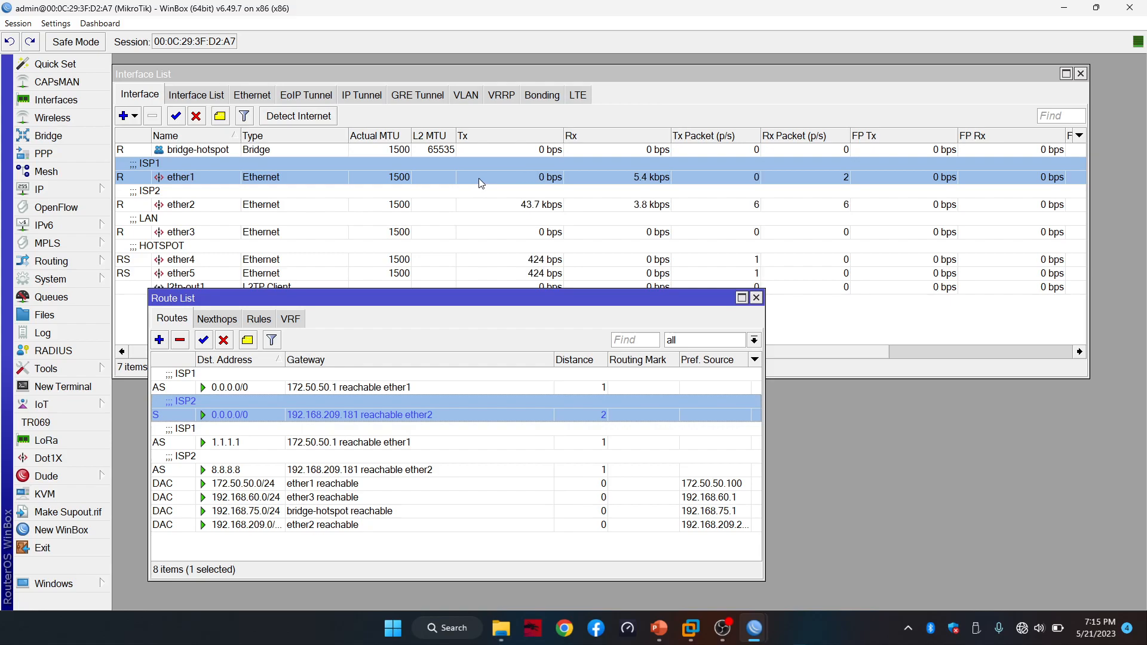
Run ping google.com in a new terminal, arranged beside the route list
{"action": "left_click", "coordinate": [63, 386]}
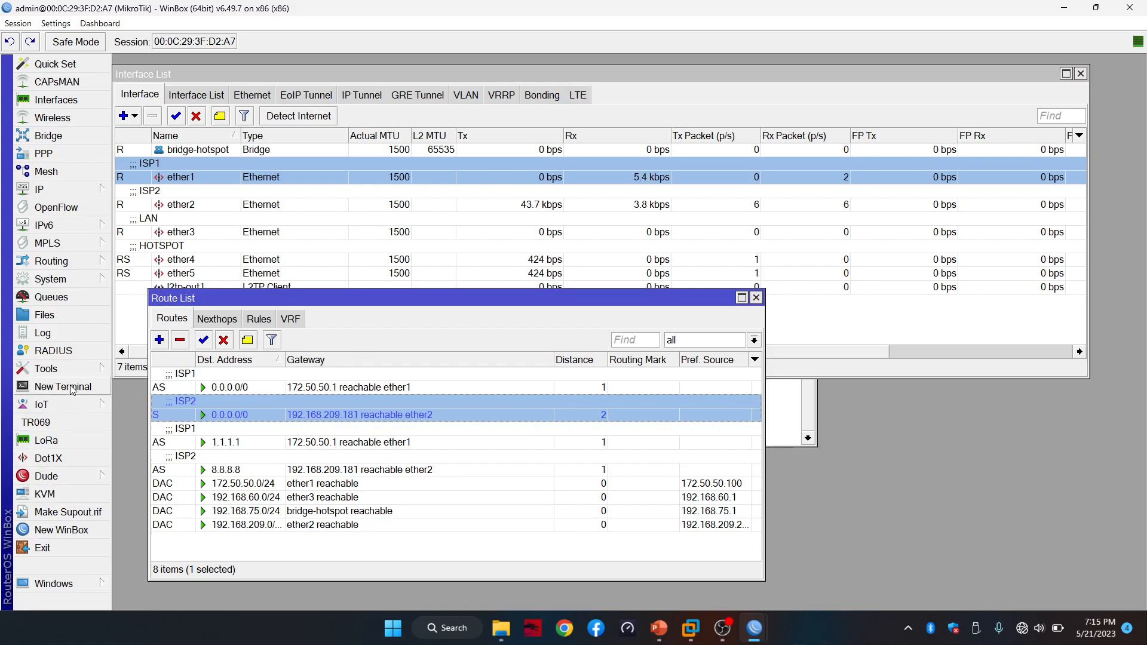
{"action": "key", "text": "Return"}
{"action": "type", "text": "pih"}
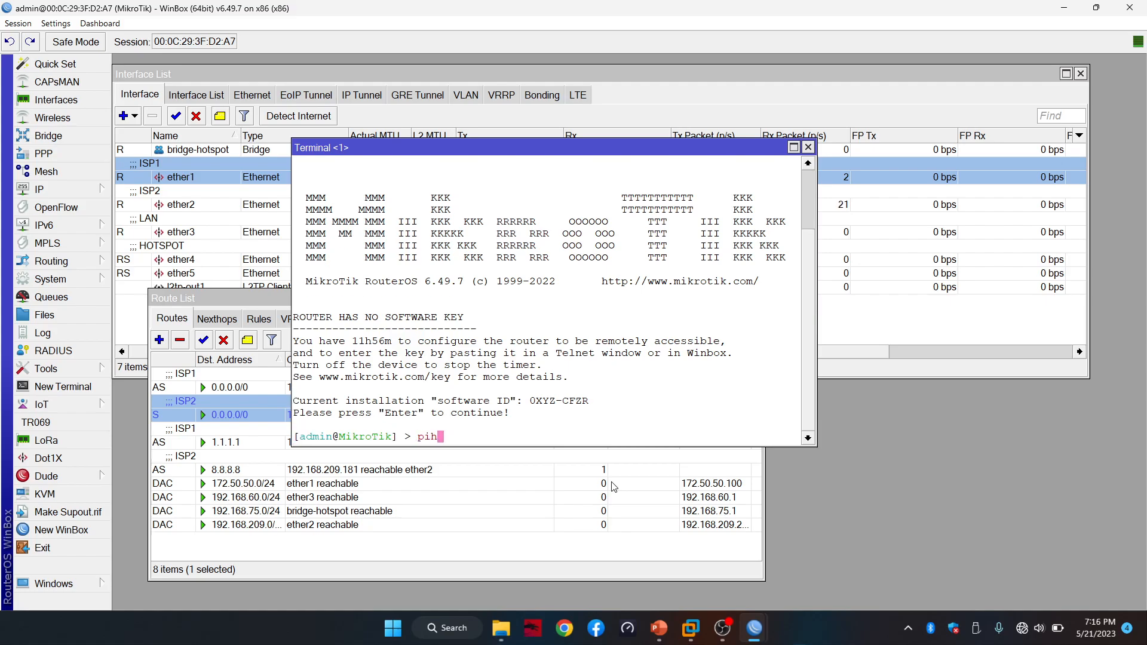
{"action": "key", "text": "BackSpace"}
{"action": "type", "text": "ng google.com"}
{"action": "key", "text": "Return"}
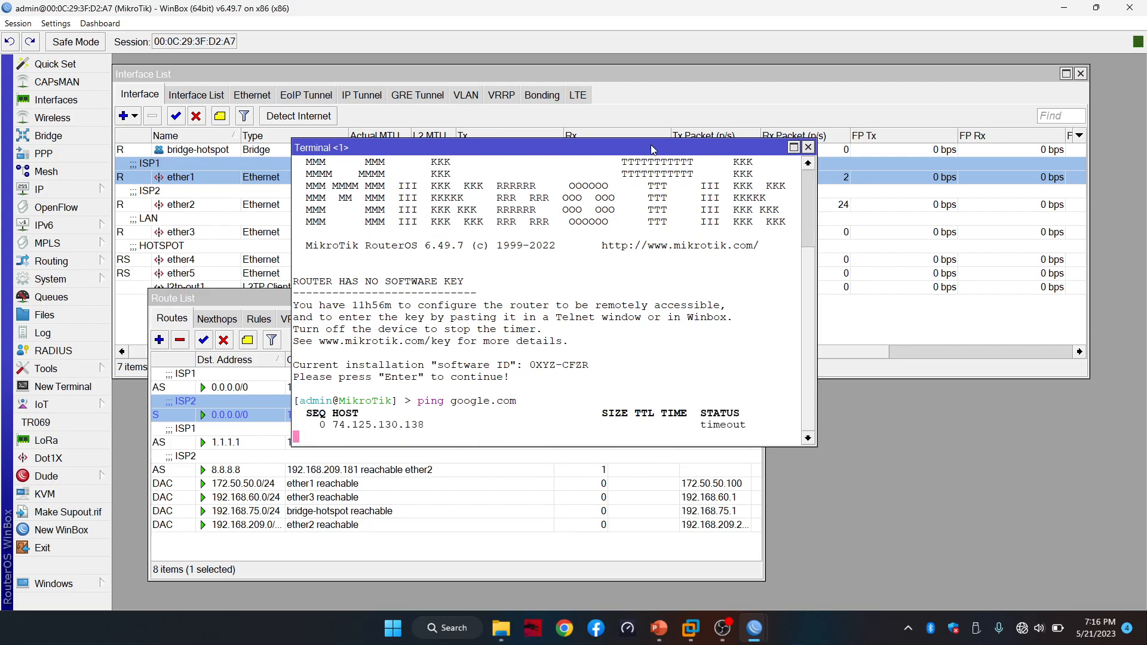
{"action": "left_click_drag", "start_coordinate": [651, 144], "coordinate": [917, 269]}
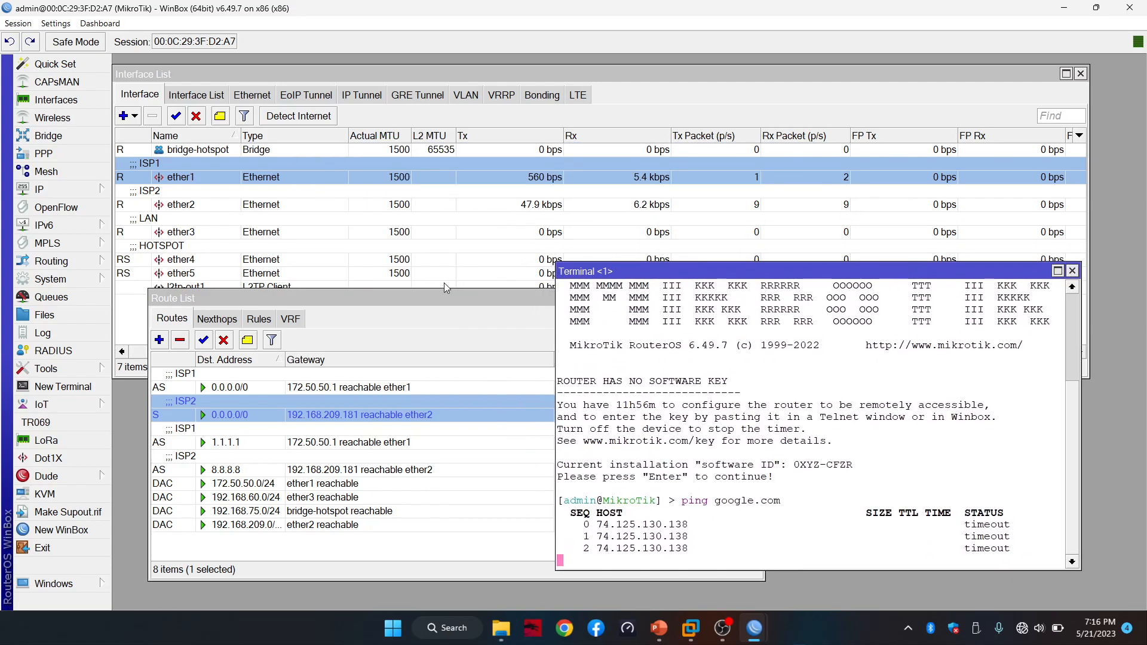
{"action": "left_click", "coordinate": [412, 299]}
{"action": "left_click_drag", "start_coordinate": [412, 302], "coordinate": [395, 295]}
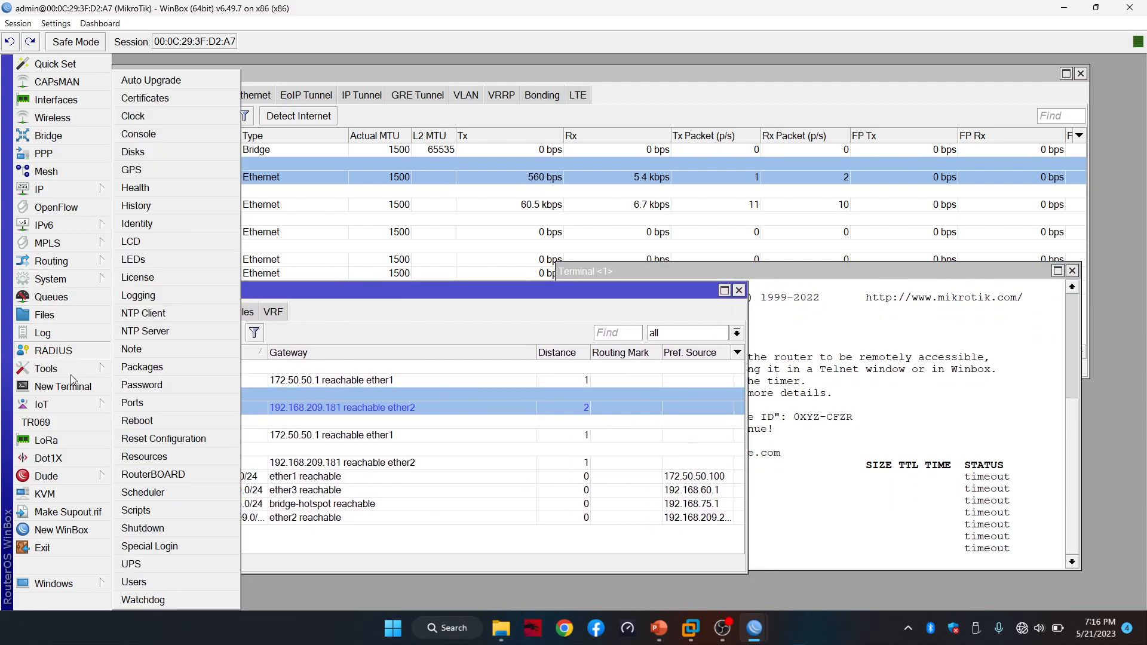
Enable the 1.1.1.1 and 8.8.8.8 Netwatch monitors, then switch to the upstream router's window
{"action": "mouse_move", "coordinate": [84, 375]}
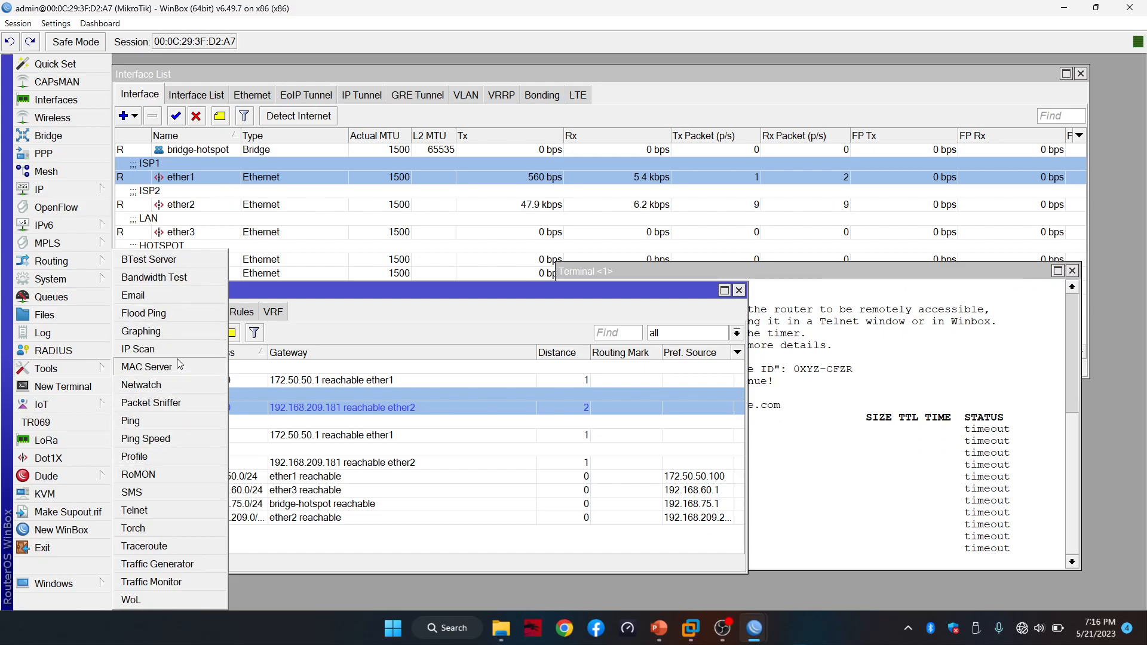
{"action": "left_click", "coordinate": [141, 385]}
{"action": "left_click_drag", "start_coordinate": [548, 242], "coordinate": [1015, 205]}
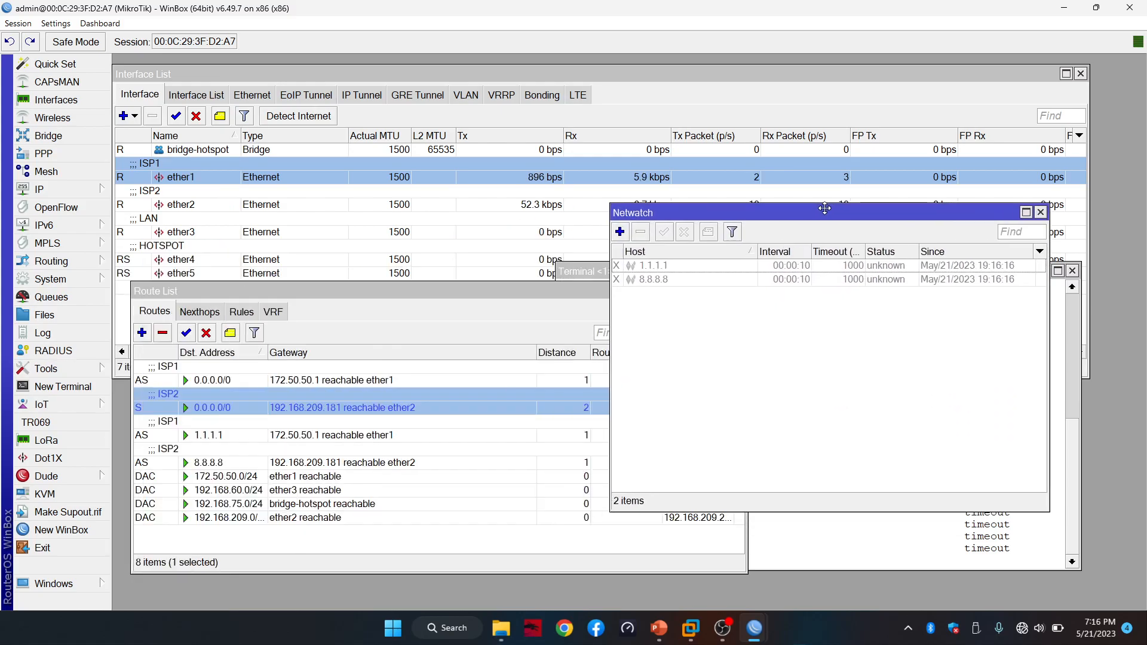
{"action": "left_click", "coordinate": [695, 272]}
{"action": "left_click", "coordinate": [696, 280], "text": "shift"}
{"action": "left_click", "coordinate": [664, 232]}
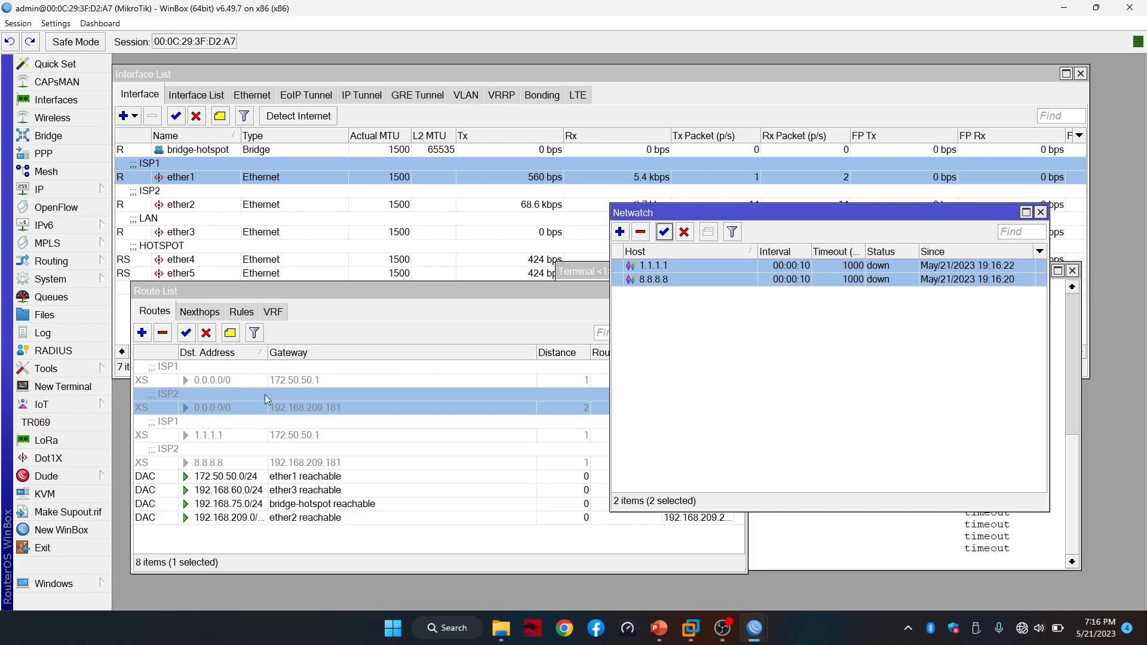
{"action": "mouse_move", "coordinate": [754, 628]}
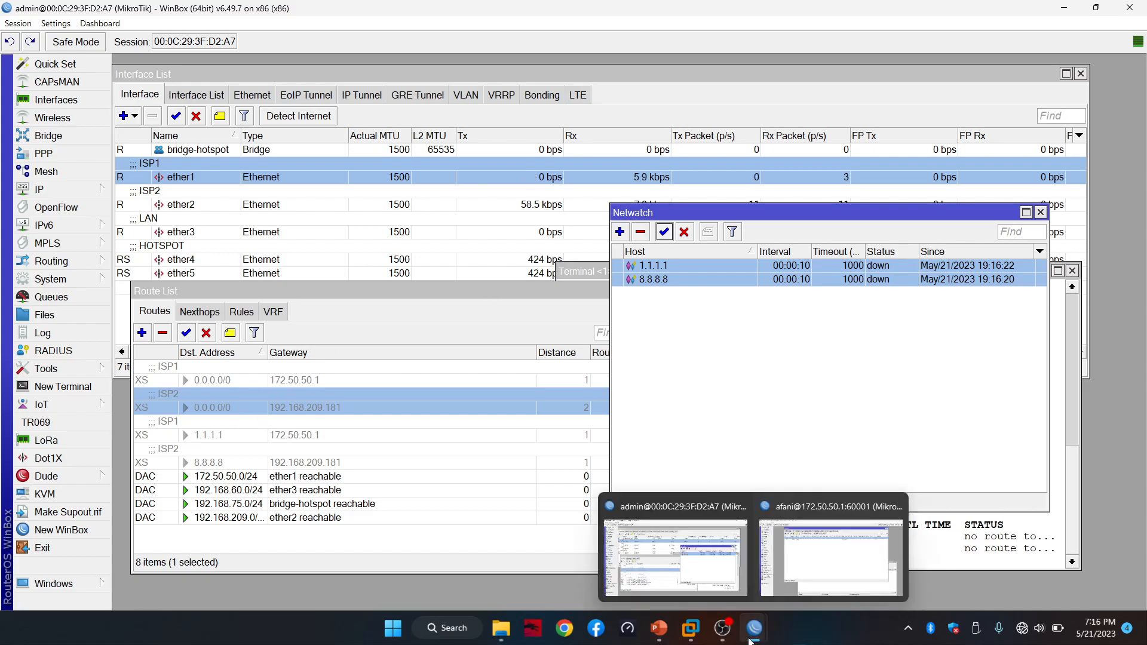
{"action": "left_click", "coordinate": [796, 561]}
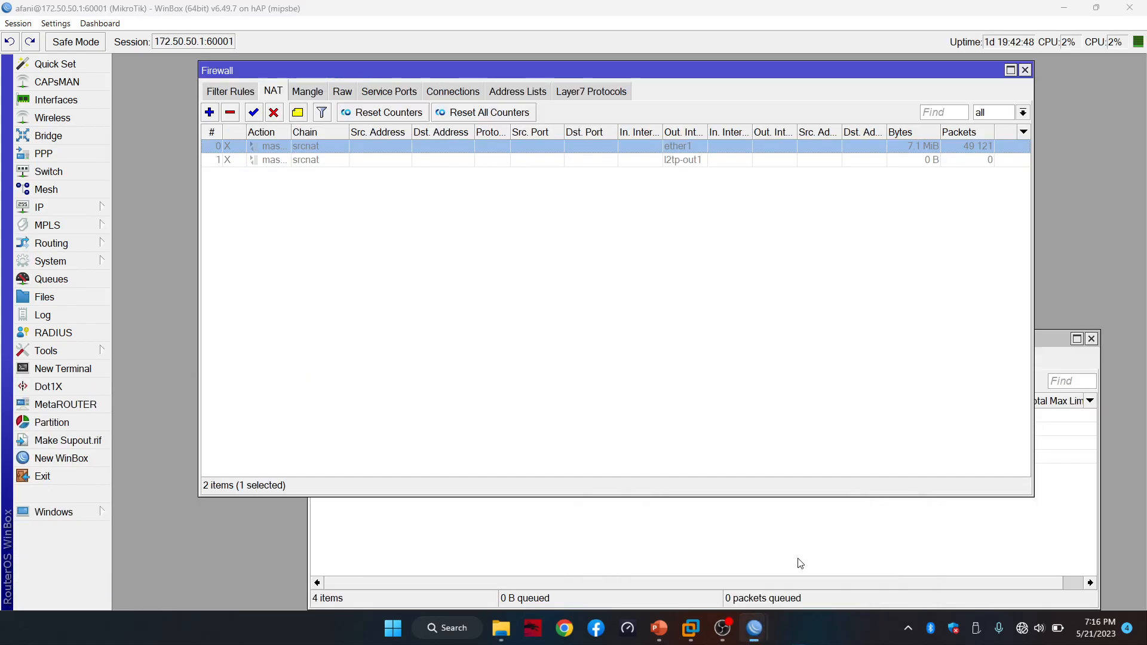
Re-enable the upstream ether1 masquerade rule and bring the test router's route list forward
{"action": "left_click", "coordinate": [257, 113]}
{"action": "key", "text": "alt+Tab"}
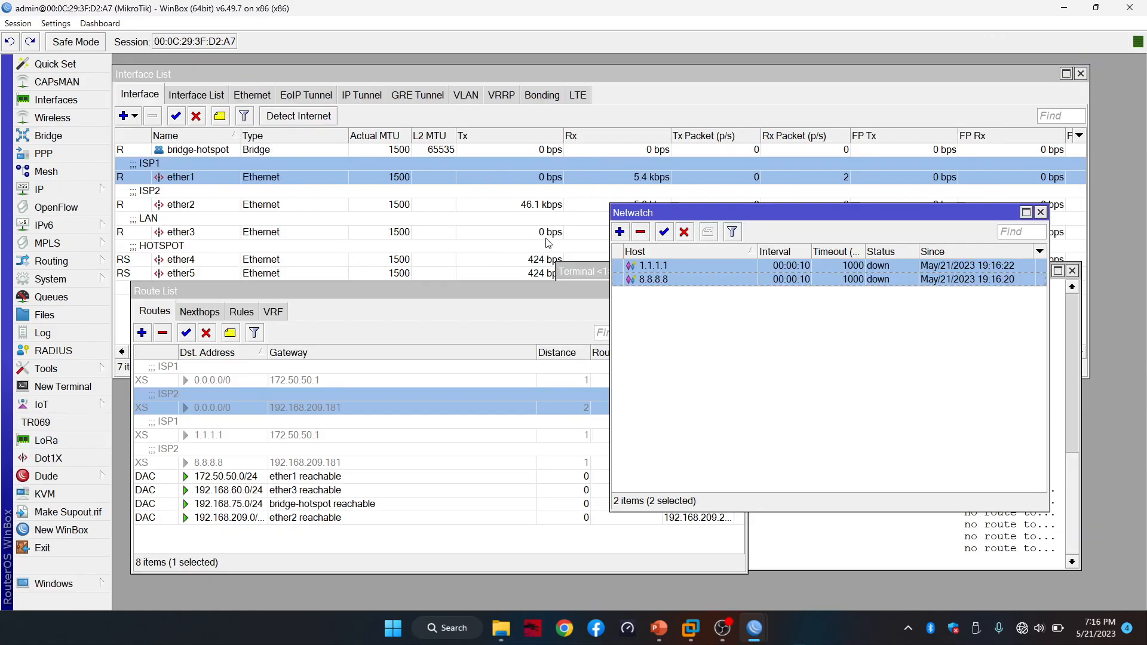
{"action": "left_click", "coordinate": [716, 95]}
{"action": "left_click", "coordinate": [395, 561]}
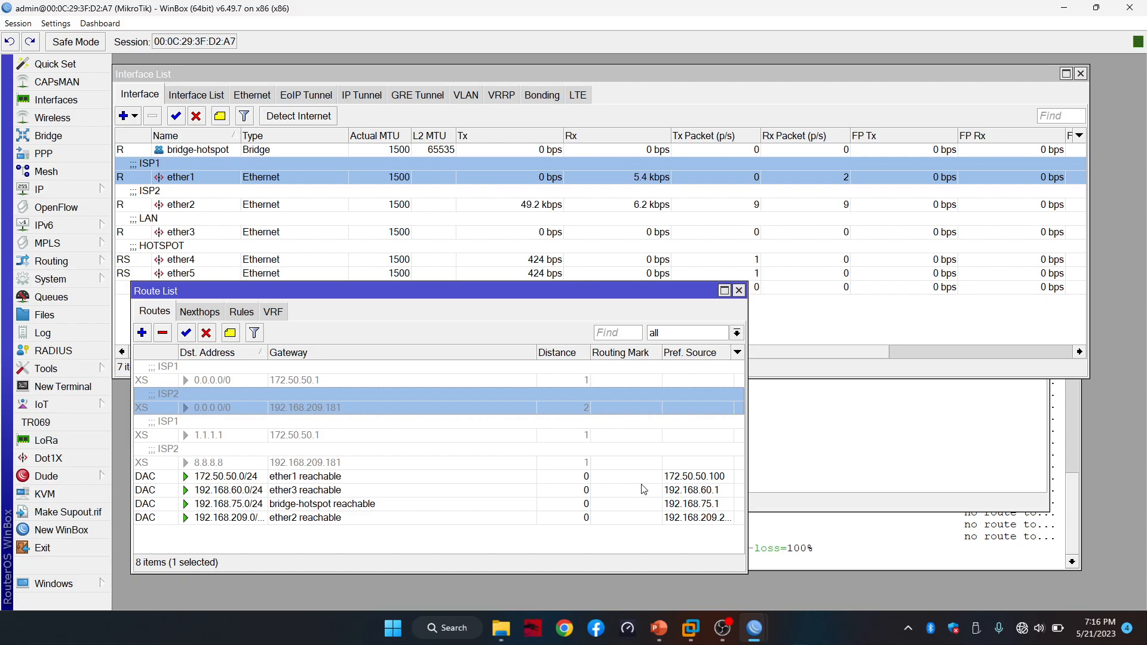
Check the upstream NAT rule, then select the test router's ISP1 default route
{"action": "mouse_move", "coordinate": [755, 624]}
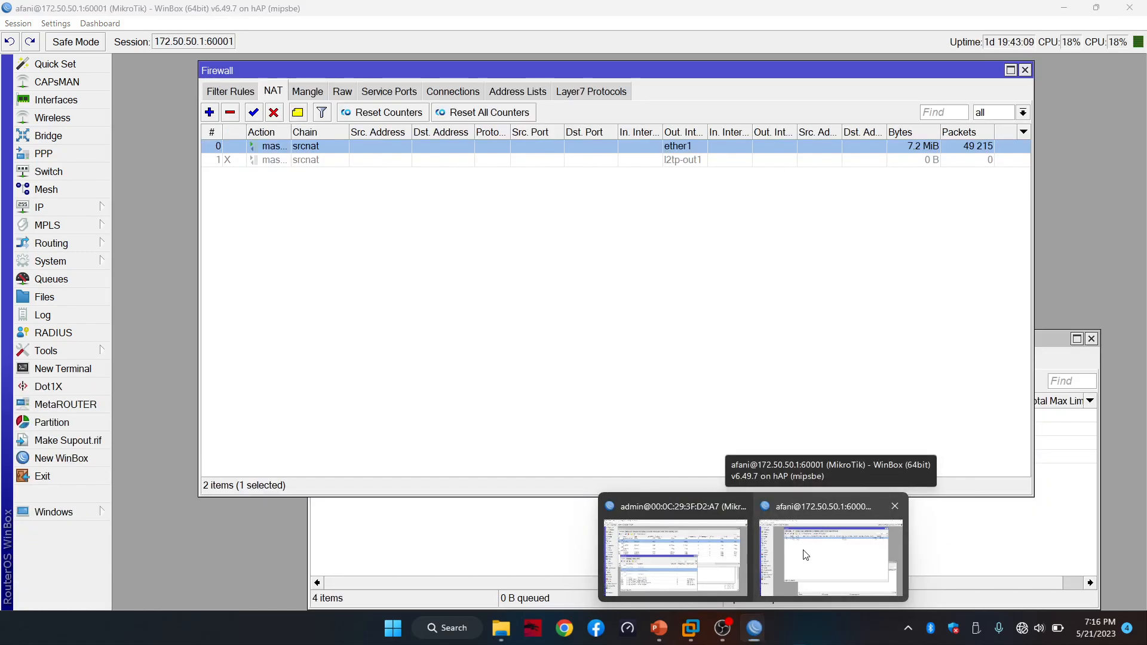
{"action": "left_click", "coordinate": [806, 555]}
{"action": "mouse_move", "coordinate": [755, 627]}
{"action": "left_click", "coordinate": [675, 555]}
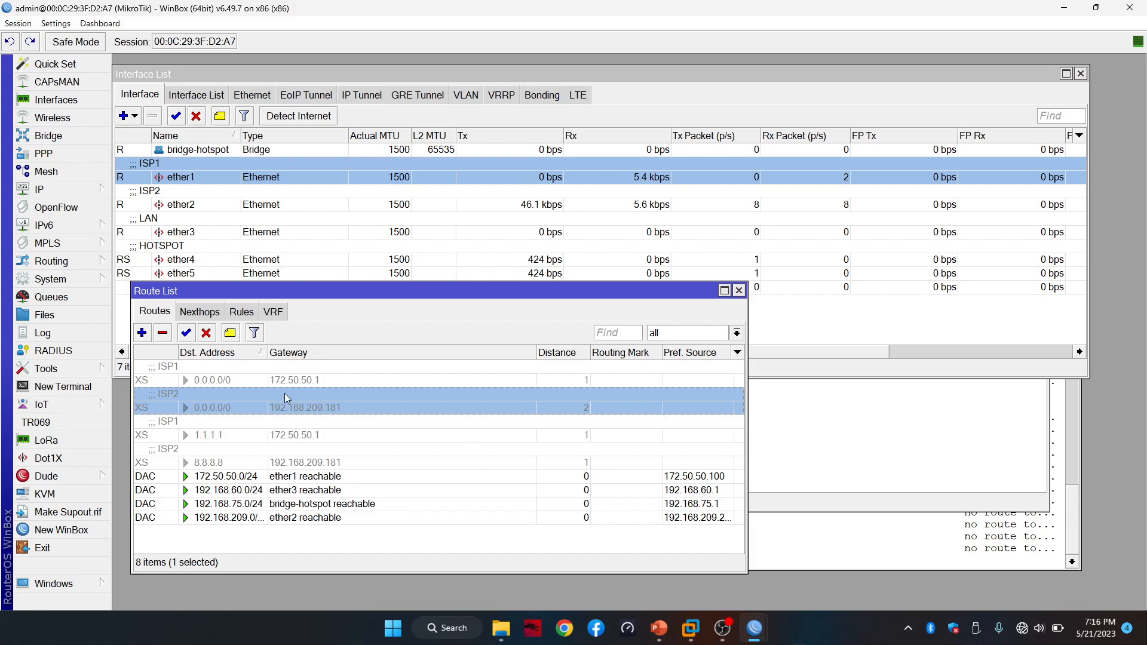
{"action": "left_click", "coordinate": [234, 381]}
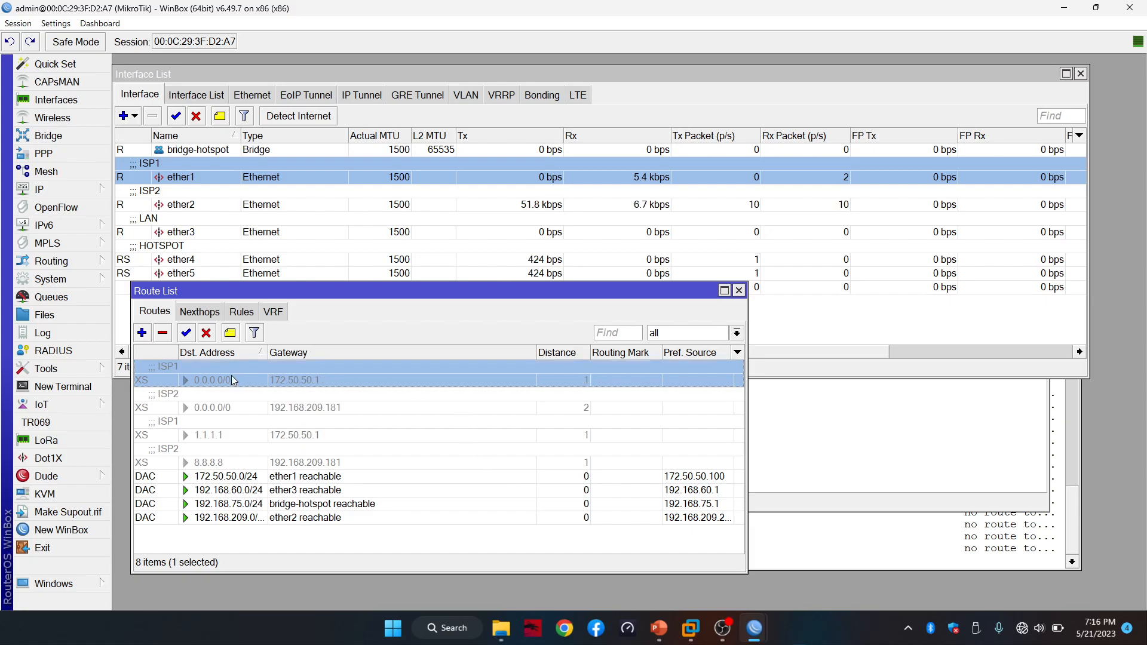
Enable the ISP1 0.0.0.0/0 route, confirm both Netwatch hosts are up, and go to 172.50.50.1's session
{"action": "left_click", "coordinate": [186, 333]}
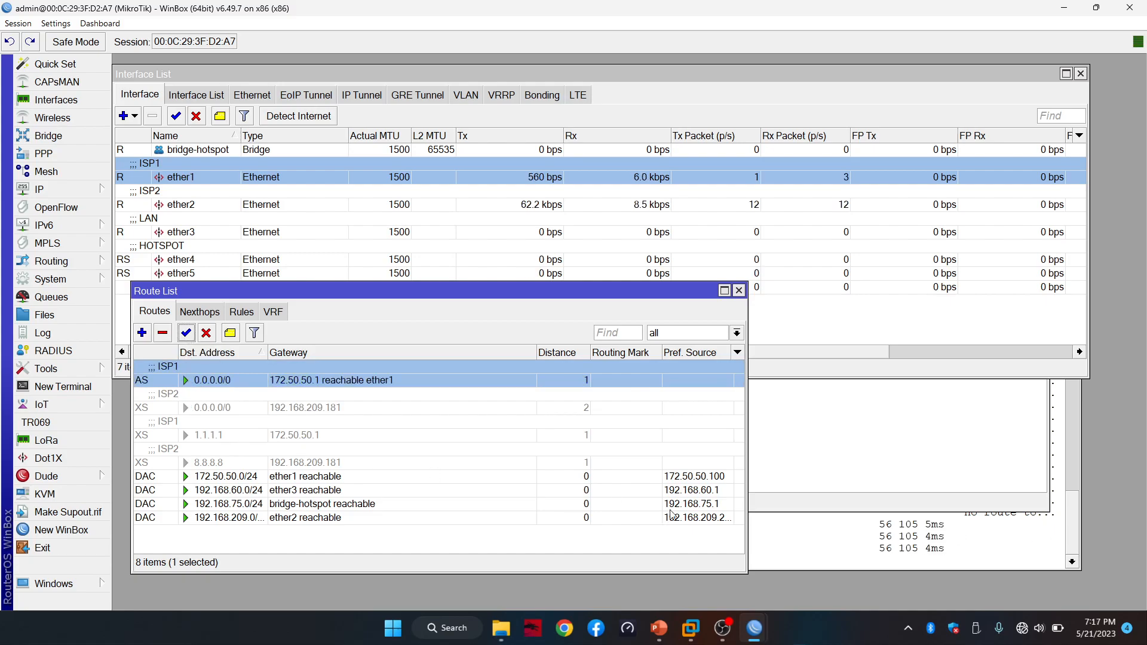
{"action": "left_click", "coordinate": [934, 456]}
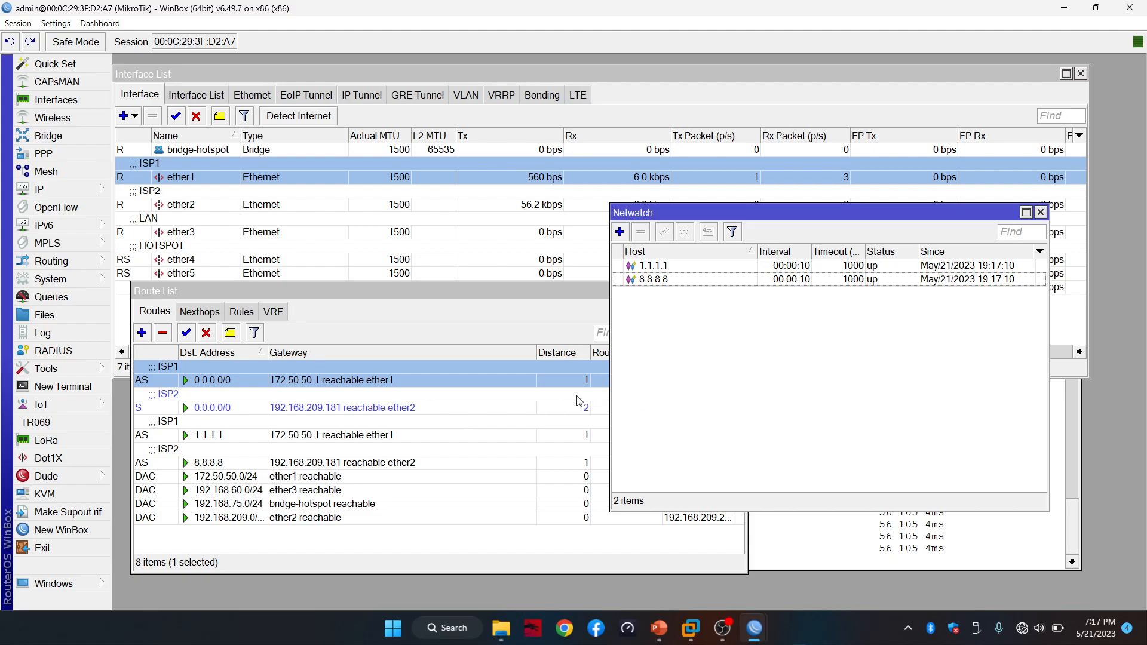
{"action": "mouse_move", "coordinate": [760, 633]}
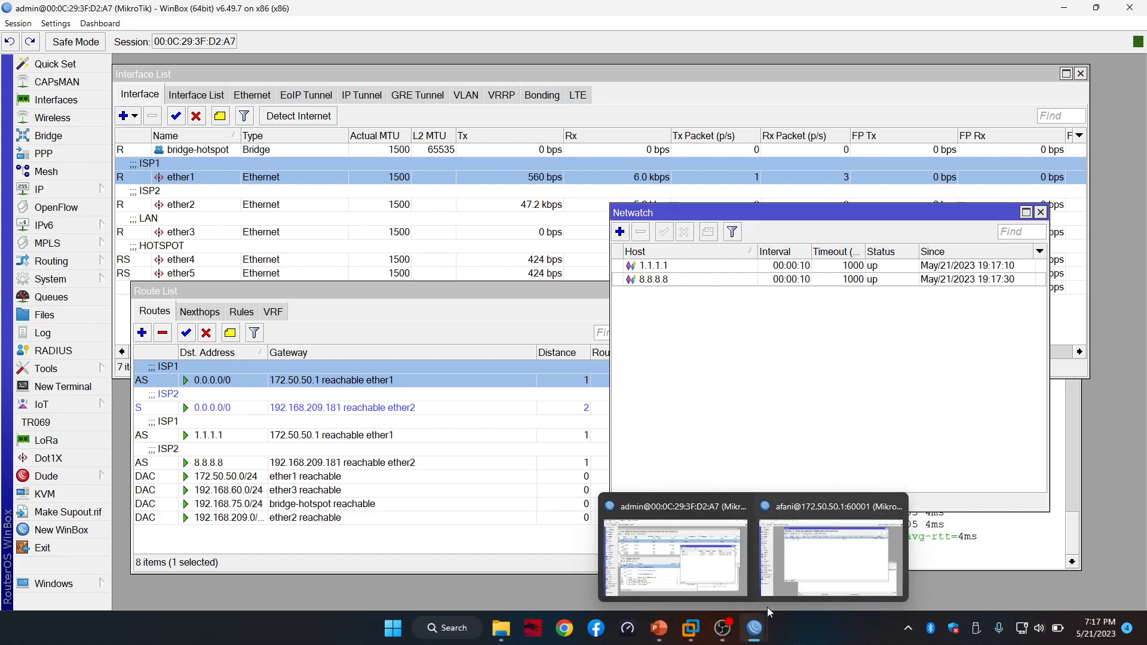
{"action": "left_click", "coordinate": [831, 544]}
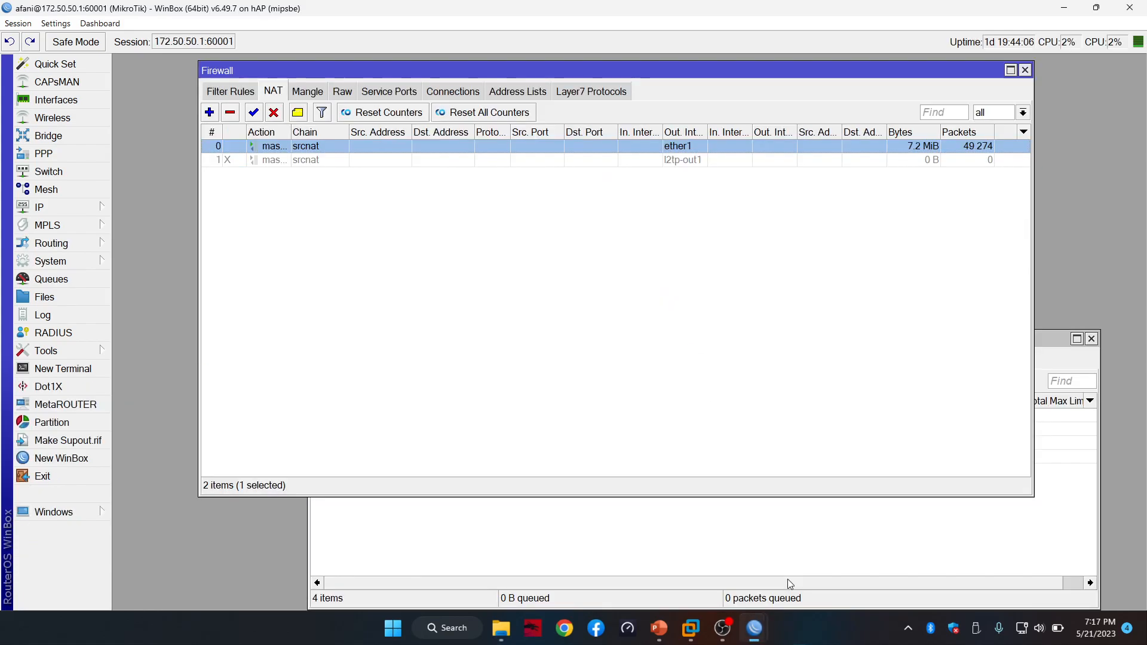
Disable the 172.50.50.1 masquerade NAT rule and return to the failover router's session
{"action": "left_click", "coordinate": [274, 112]}
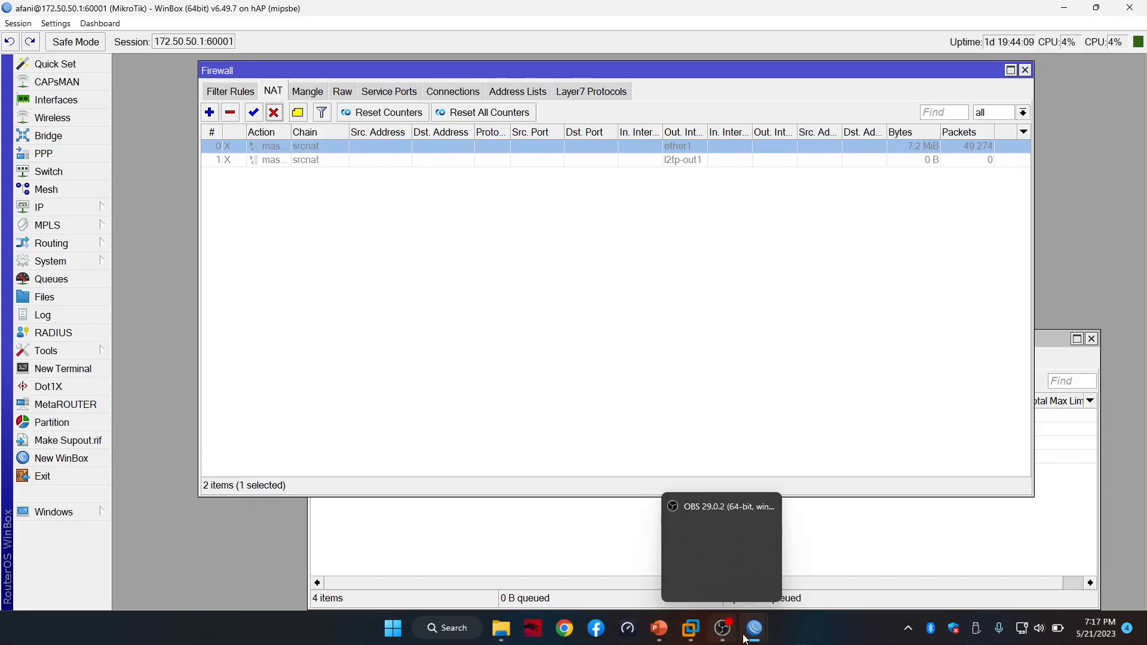
{"action": "mouse_move", "coordinate": [755, 629]}
{"action": "left_click", "coordinate": [704, 511]}
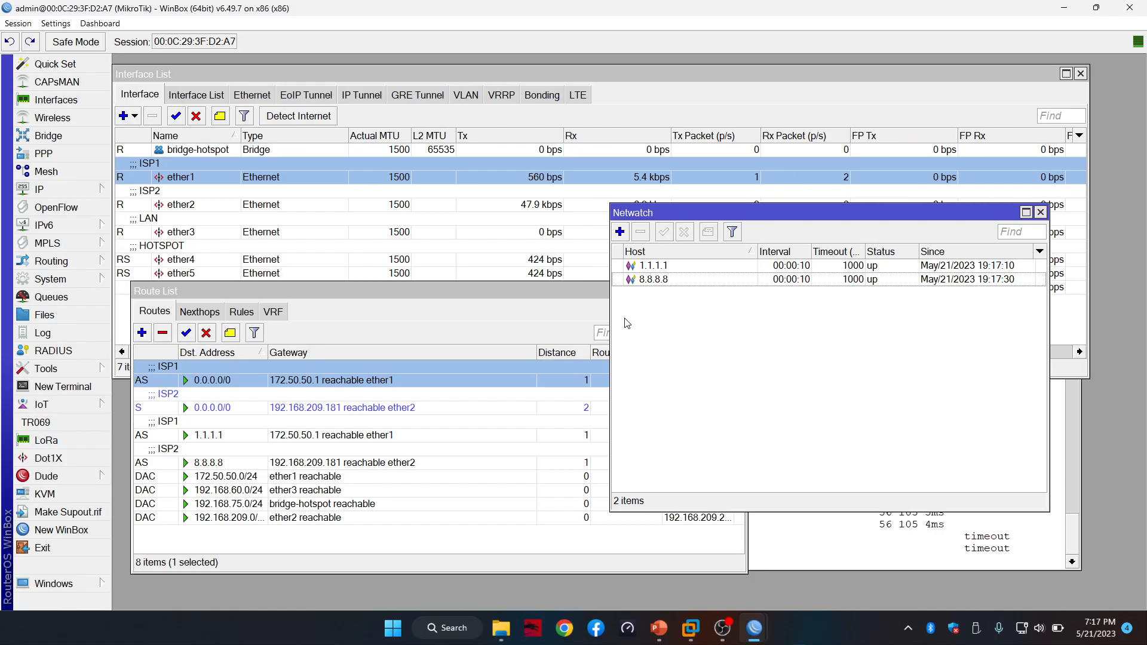
Bring the interface list, Netwatch status and route list forward to watch the routes disable
{"action": "left_click", "coordinate": [665, 98]}
{"action": "left_click", "coordinate": [757, 426]}
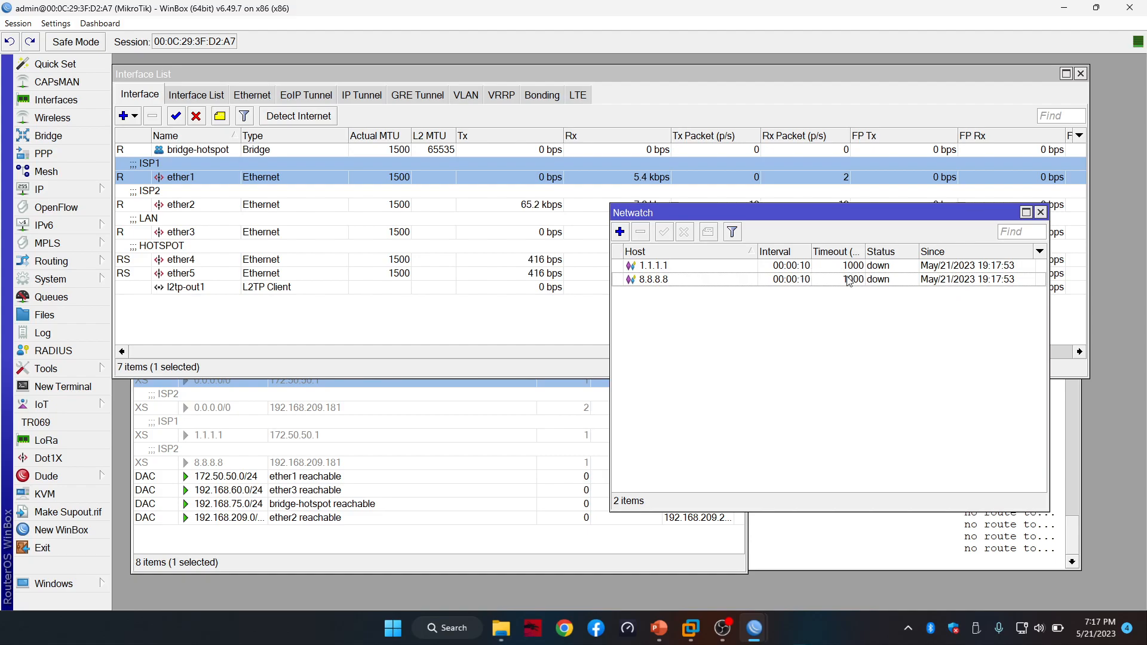
{"action": "left_click", "coordinate": [219, 568]}
{"action": "left_click_drag", "start_coordinate": [453, 293], "coordinate": [441, 301]}
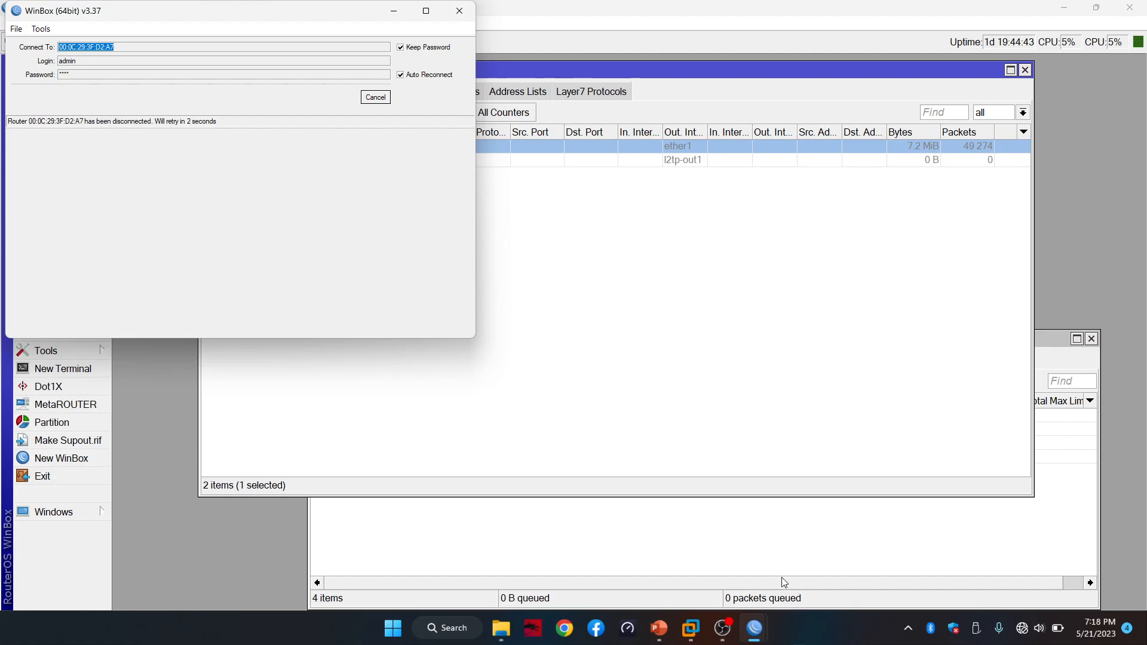
View the Mikrotik3 virtual machine, then return to the failover router's WinBox session
{"action": "mouse_move", "coordinate": [691, 628]}
{"action": "left_click", "coordinate": [820, 520]}
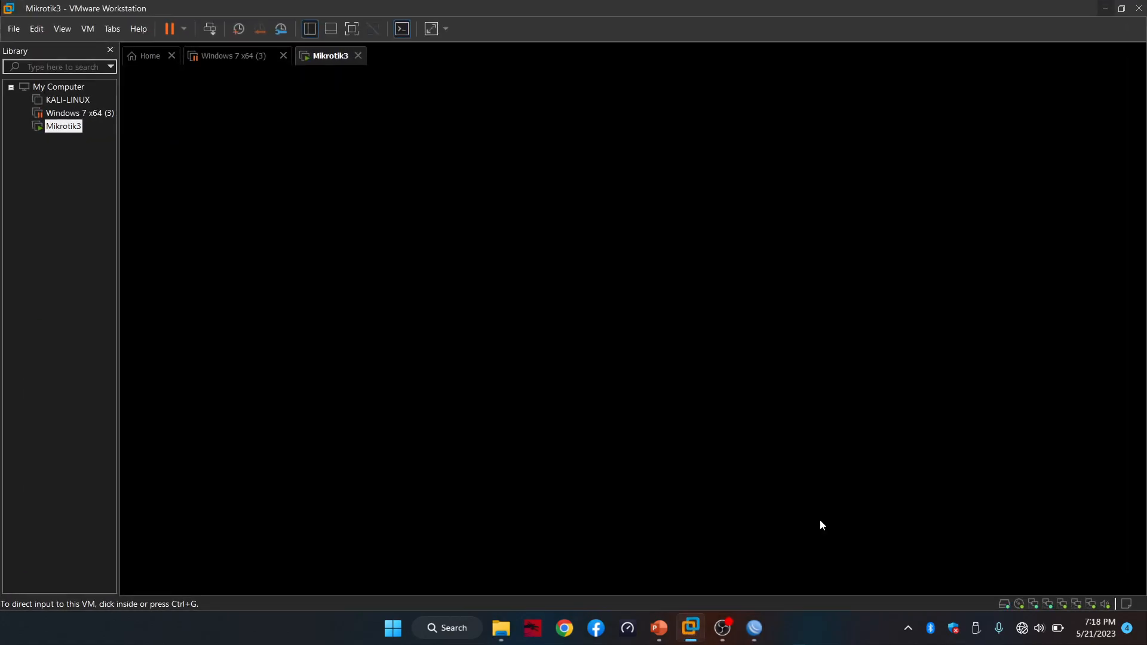
{"action": "mouse_move", "coordinate": [754, 628]}
{"action": "left_click", "coordinate": [802, 517]}
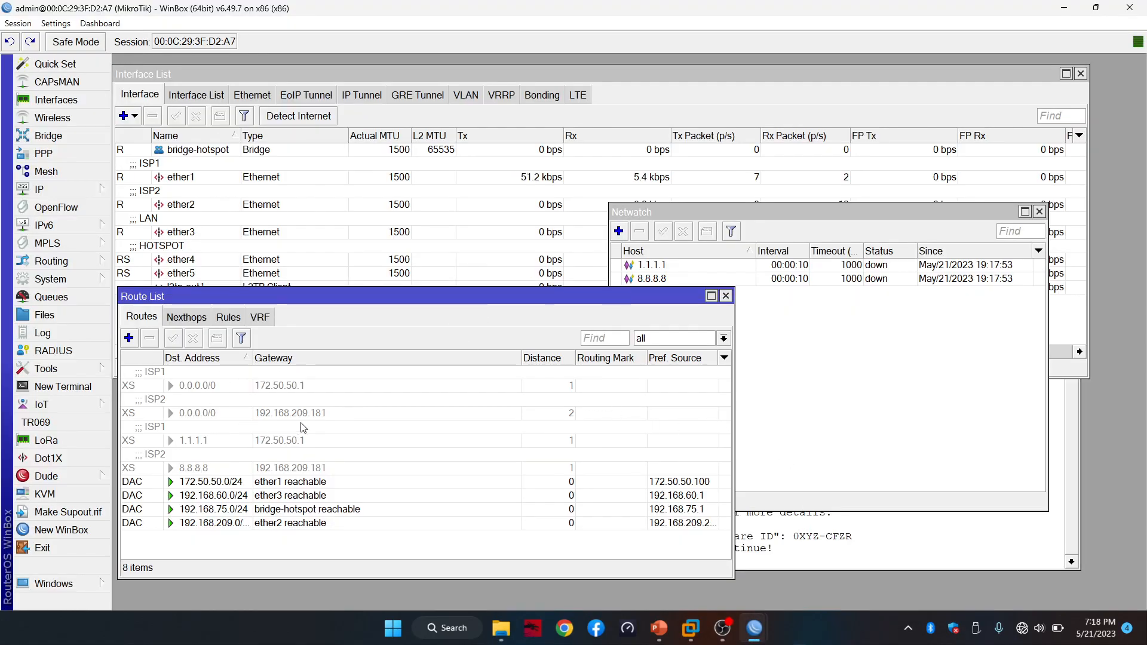
Dismiss the reconnected router's license welcome notice and go to 172.50.50.1's NAT rules
{"action": "mouse_move", "coordinate": [754, 626]}
{"action": "left_click", "coordinate": [879, 551]}
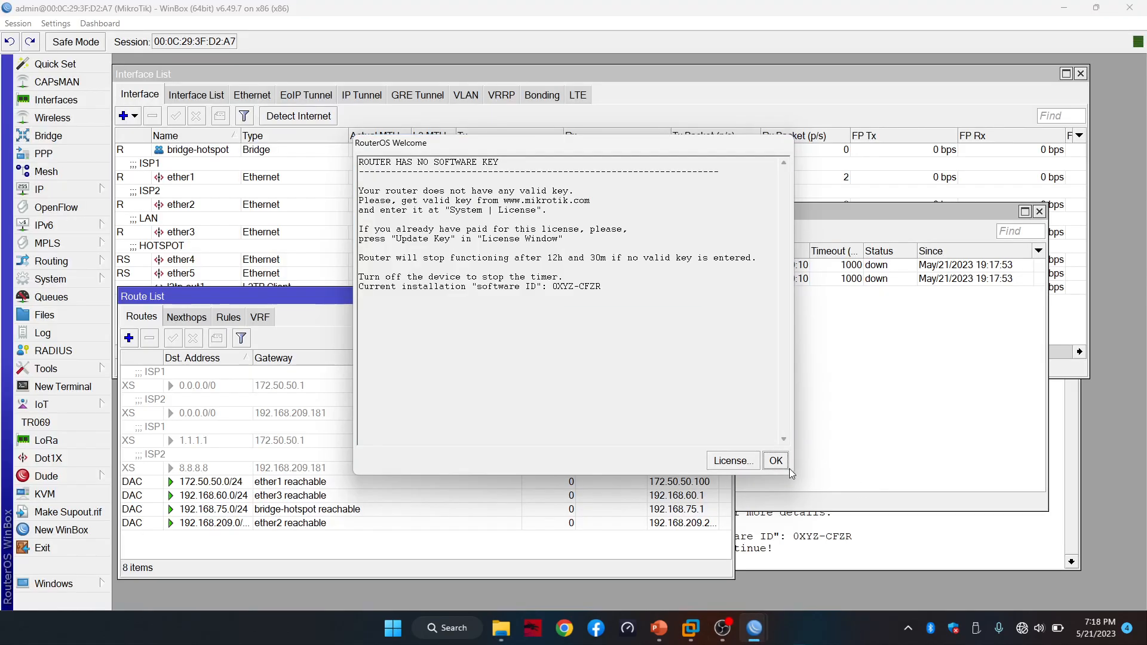
{"action": "left_click", "coordinate": [776, 460]}
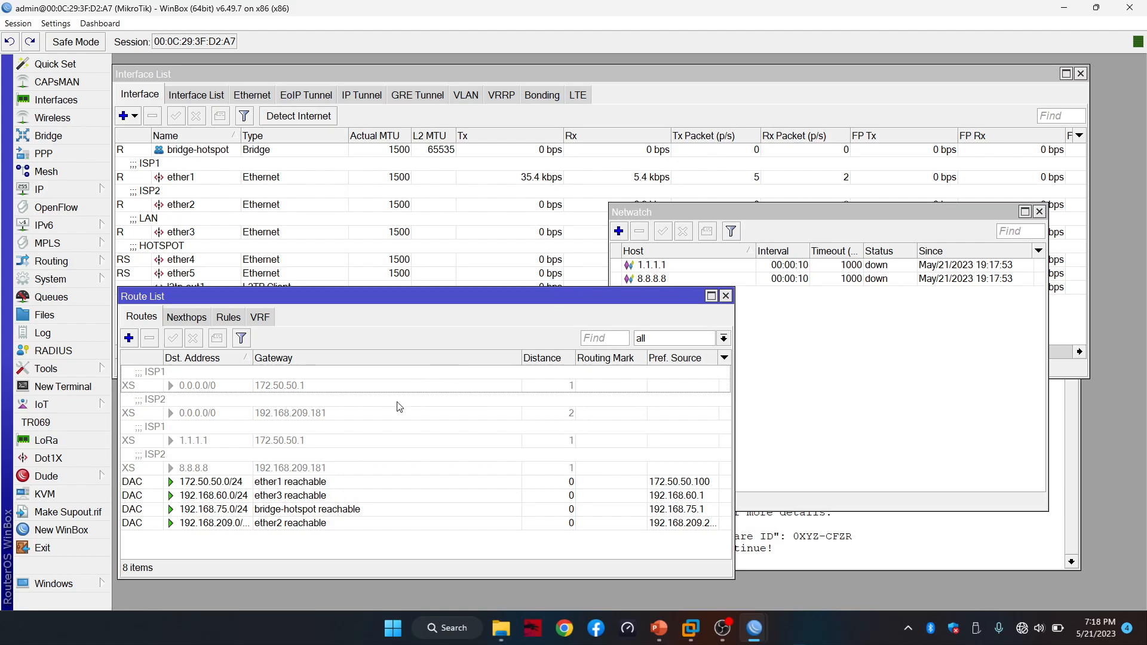
{"action": "mouse_move", "coordinate": [754, 628]}
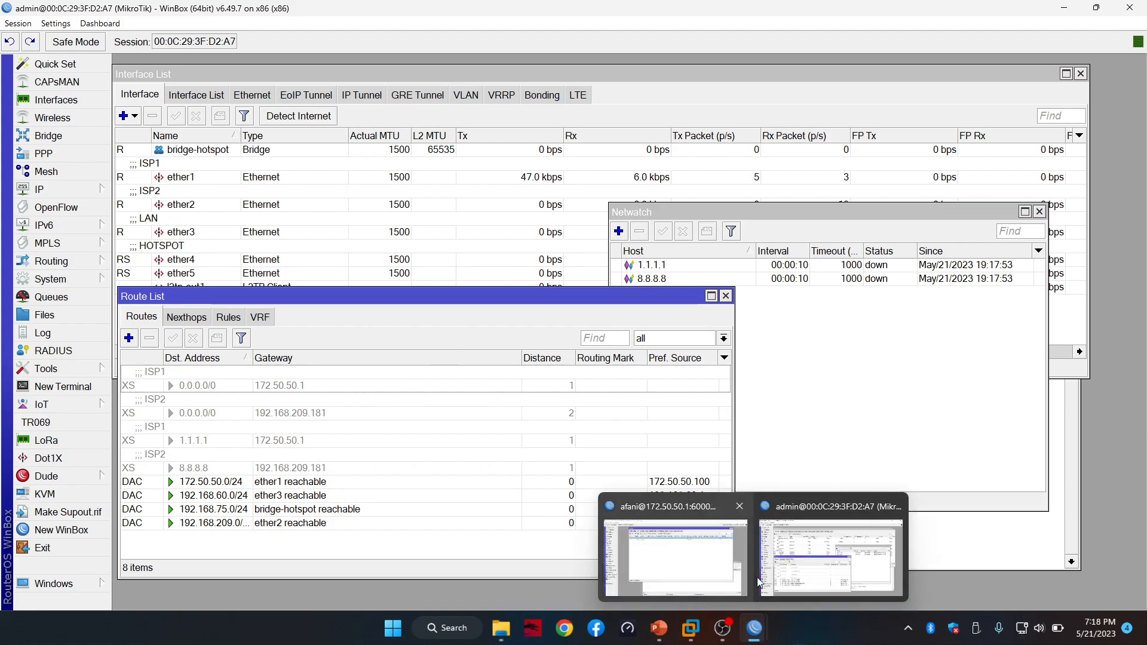
{"action": "left_click", "coordinate": [729, 537]}
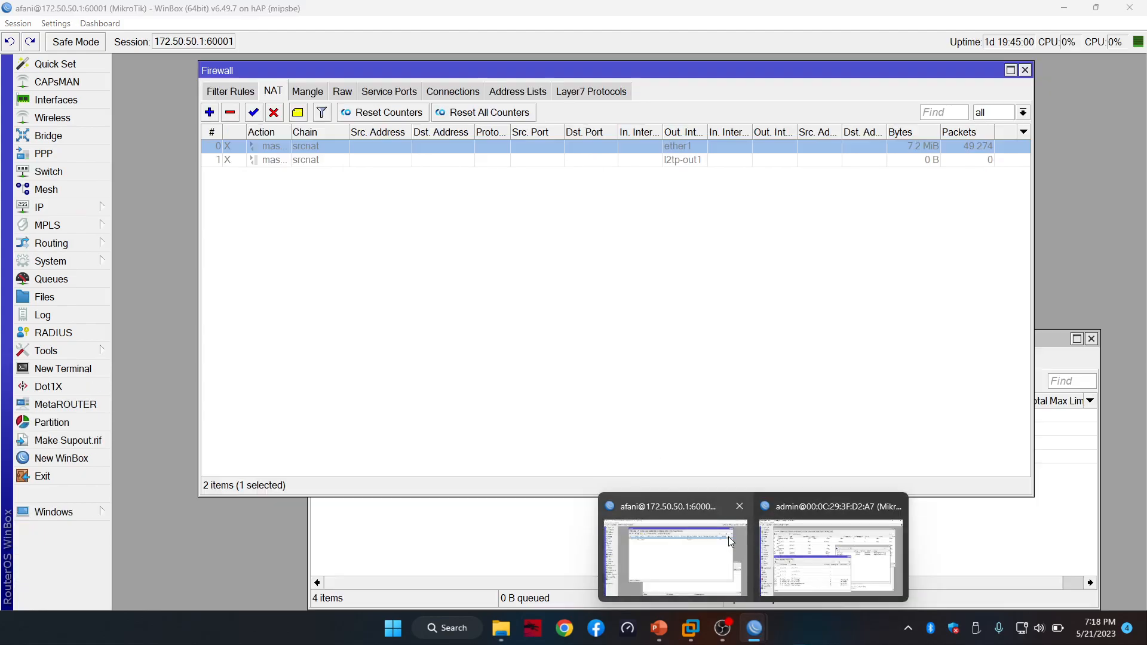
Re-enable the upstream masquerade NAT rule and the failover router's ISP1 0.0.0.0/0 route
{"action": "left_click", "coordinate": [254, 113]}
{"action": "mouse_move", "coordinate": [754, 628]}
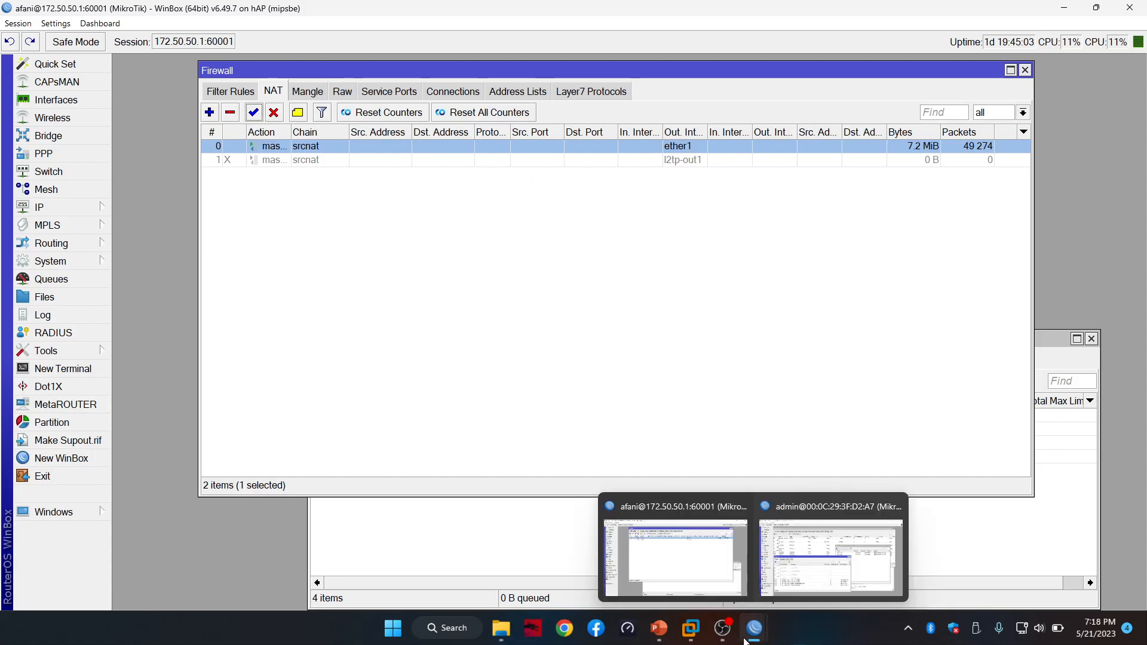
{"action": "left_click", "coordinate": [788, 549]}
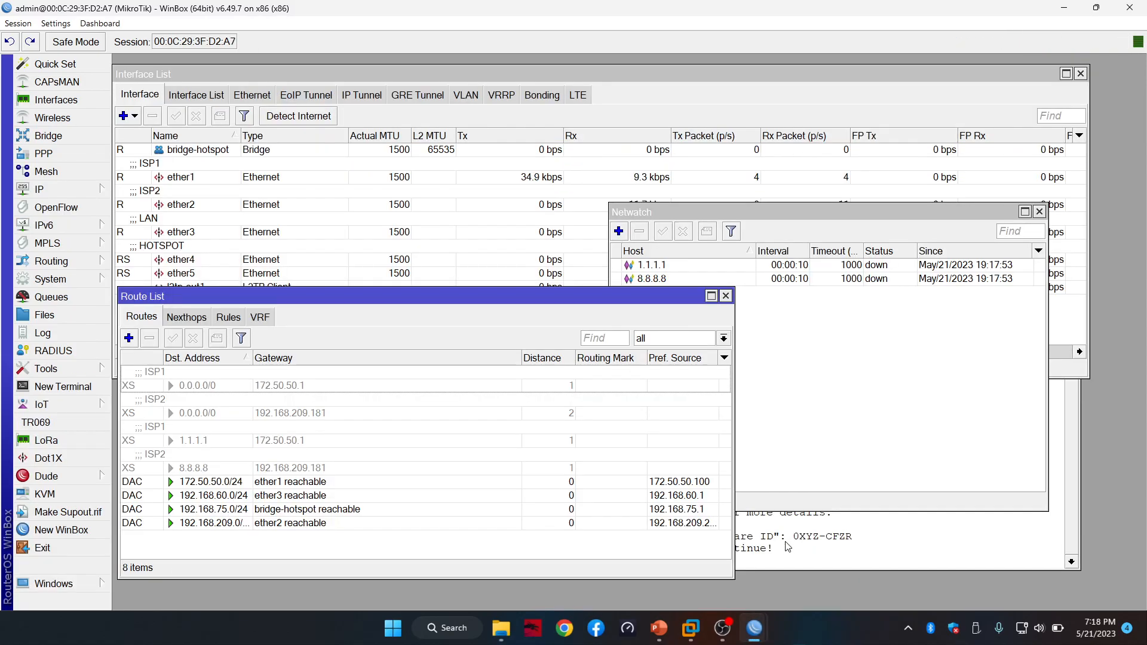
{"action": "left_click", "coordinate": [324, 387]}
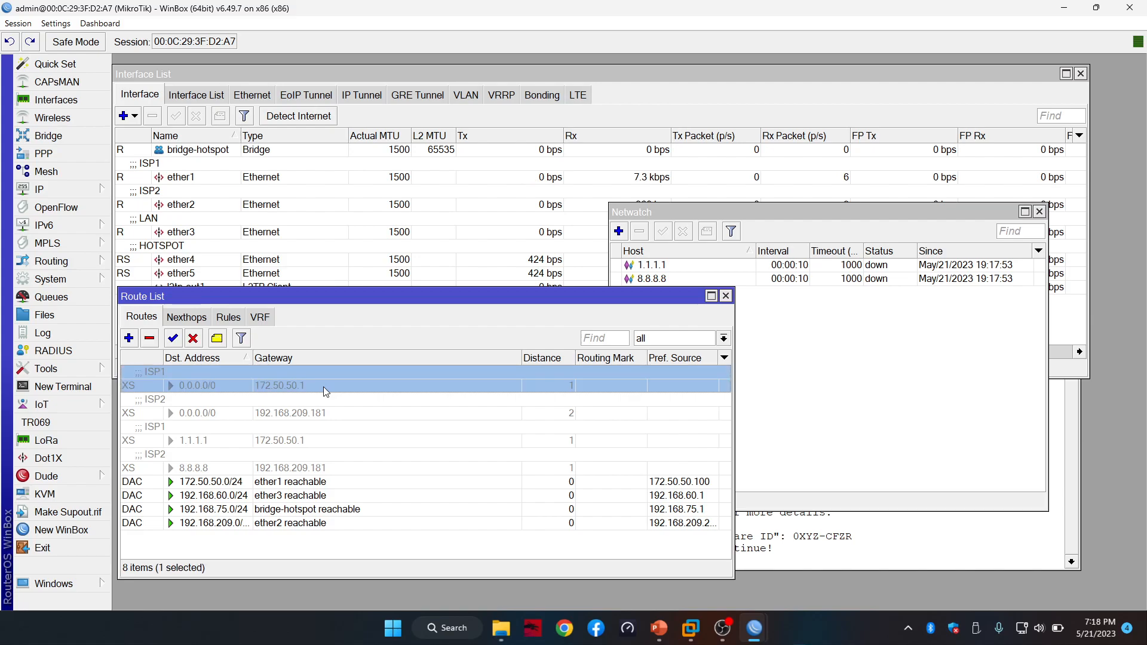
{"action": "left_click", "coordinate": [172, 339]}
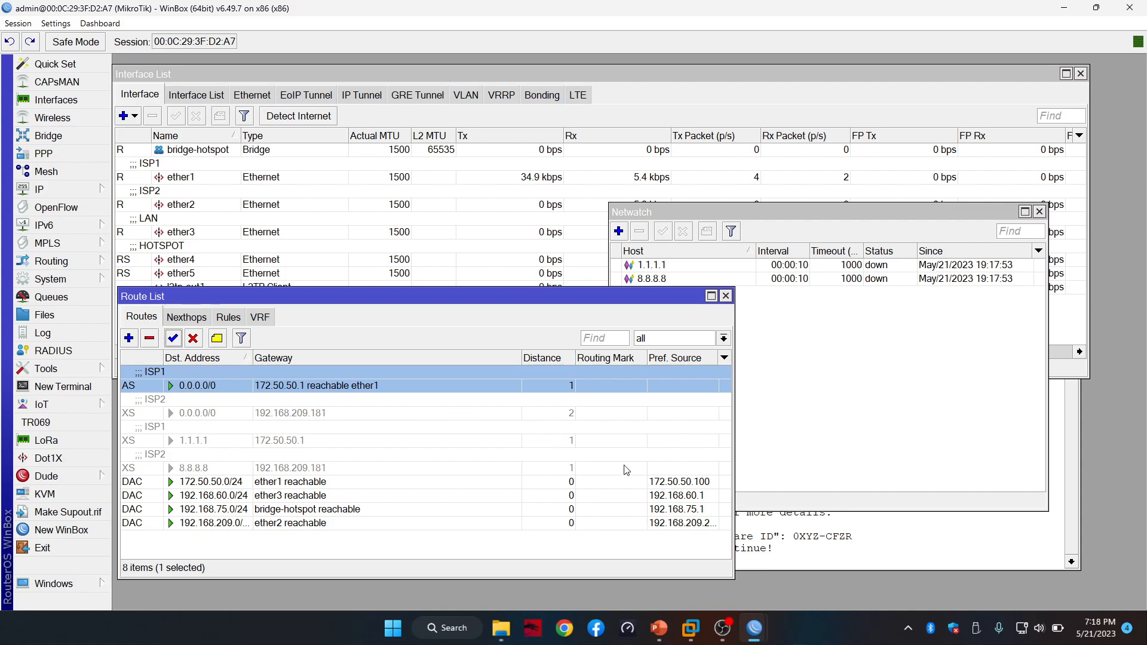
Close the terminal, check both router sessions, and open the Fail Over Netwatch presentation
{"action": "left_click", "coordinate": [848, 547]}
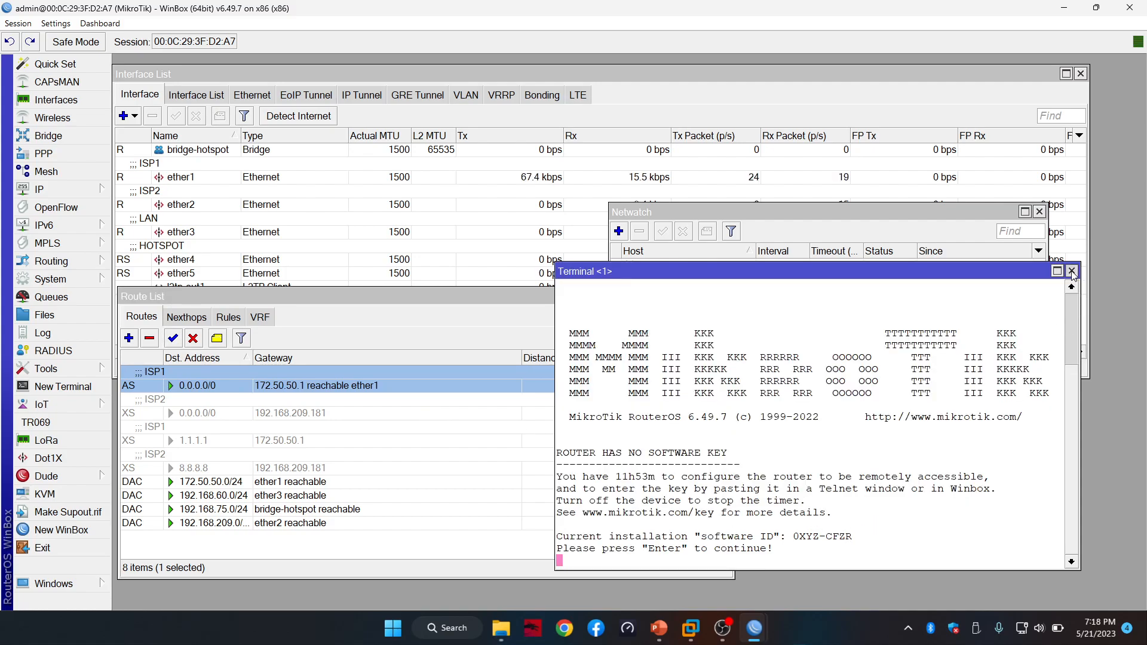
{"action": "left_click", "coordinate": [1072, 272]}
{"action": "mouse_move", "coordinate": [763, 623]}
{"action": "left_click", "coordinate": [770, 594]}
{"action": "mouse_move", "coordinate": [690, 628]}
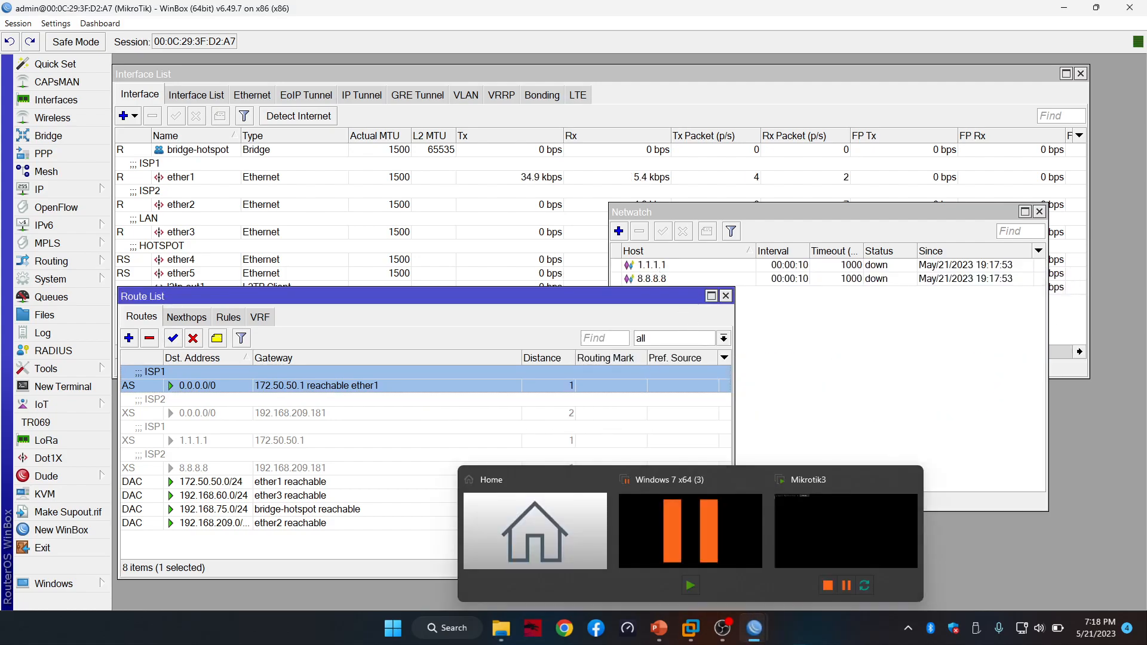
{"action": "mouse_move", "coordinate": [767, 633]}
{"action": "left_click", "coordinate": [656, 499]}
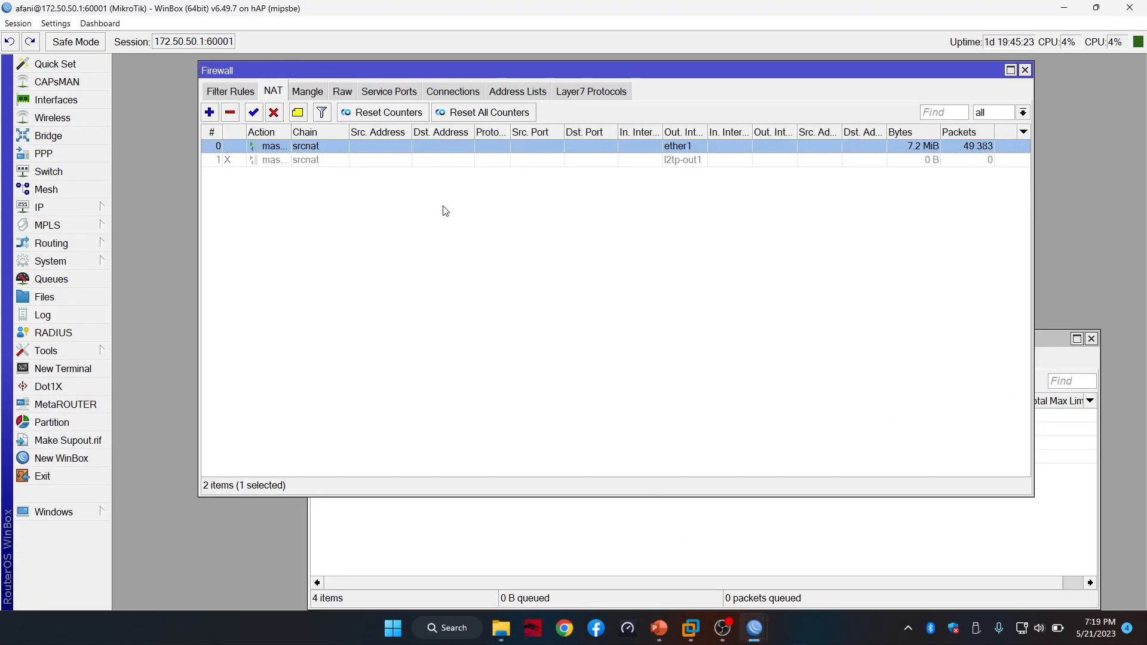
{"action": "left_click", "coordinate": [769, 524]}
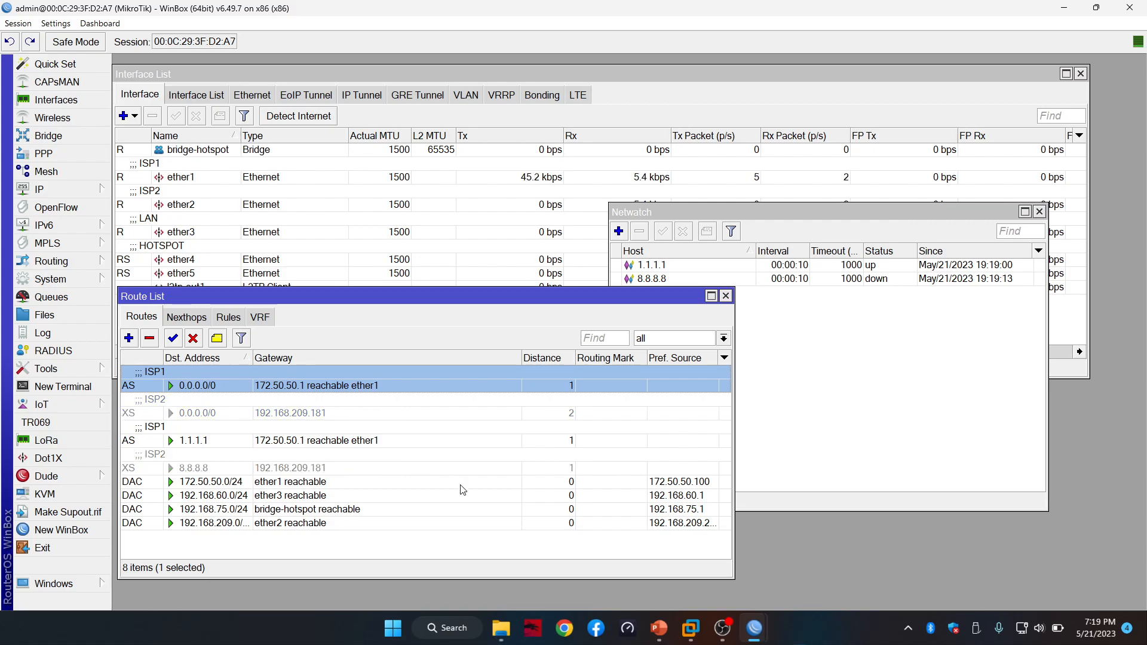
{"action": "left_click", "coordinate": [660, 637]}
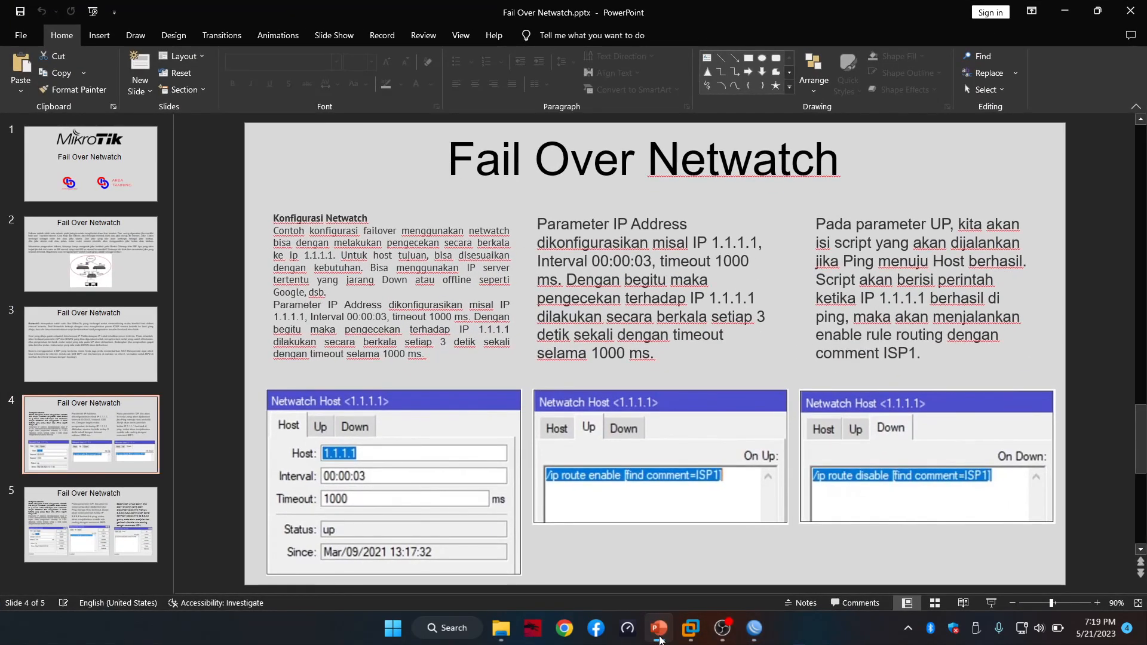